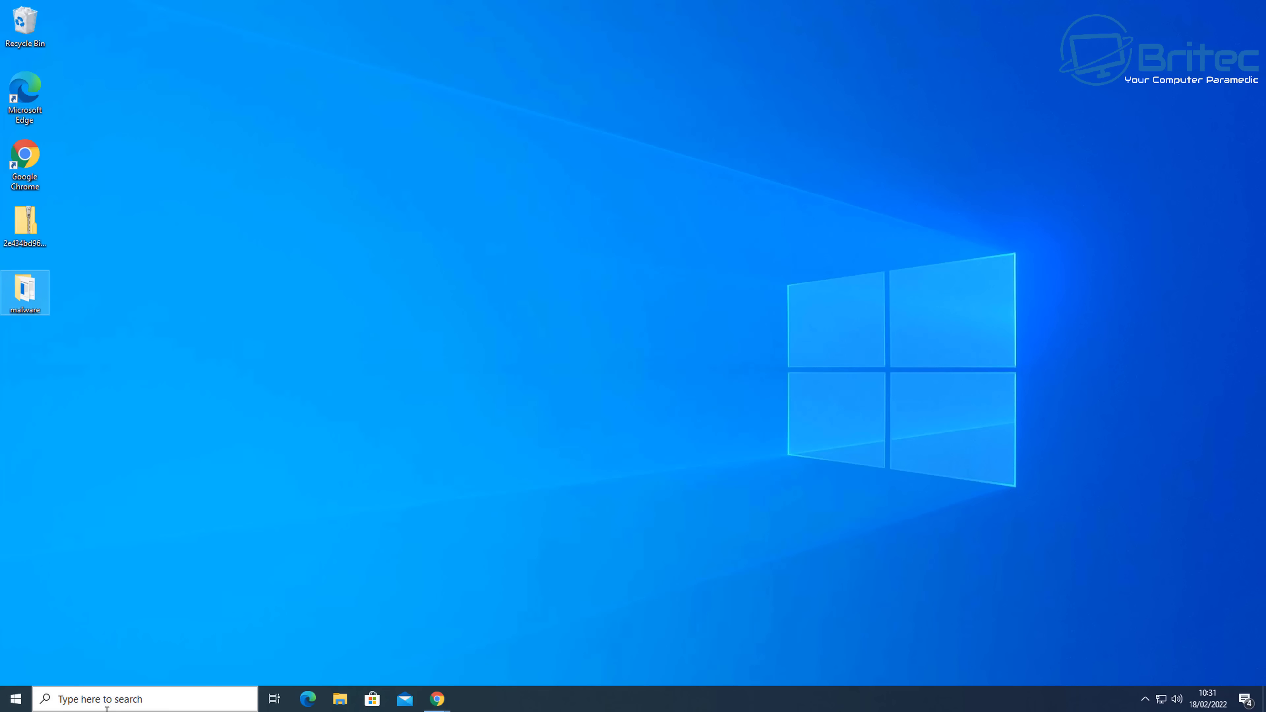
# Open Control Panel and go to the page for making changes to the current user account
pyautogui.click(105, 698)
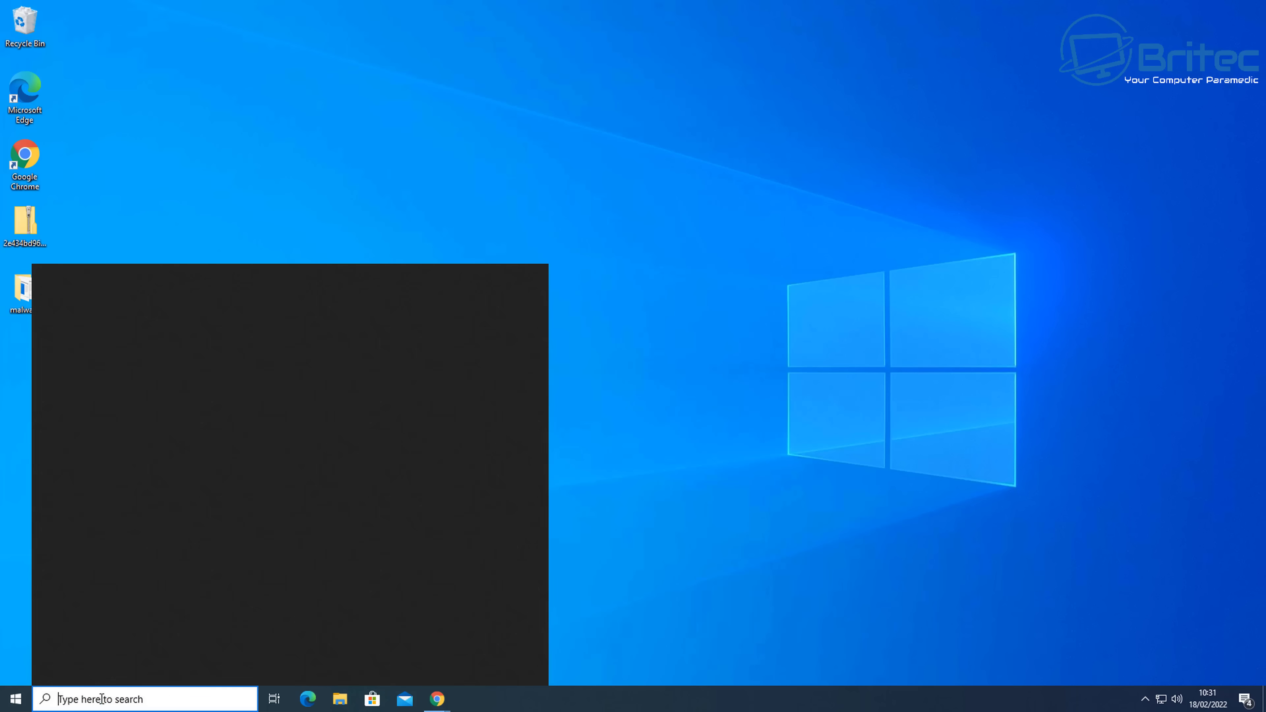
pyautogui.write('control ')
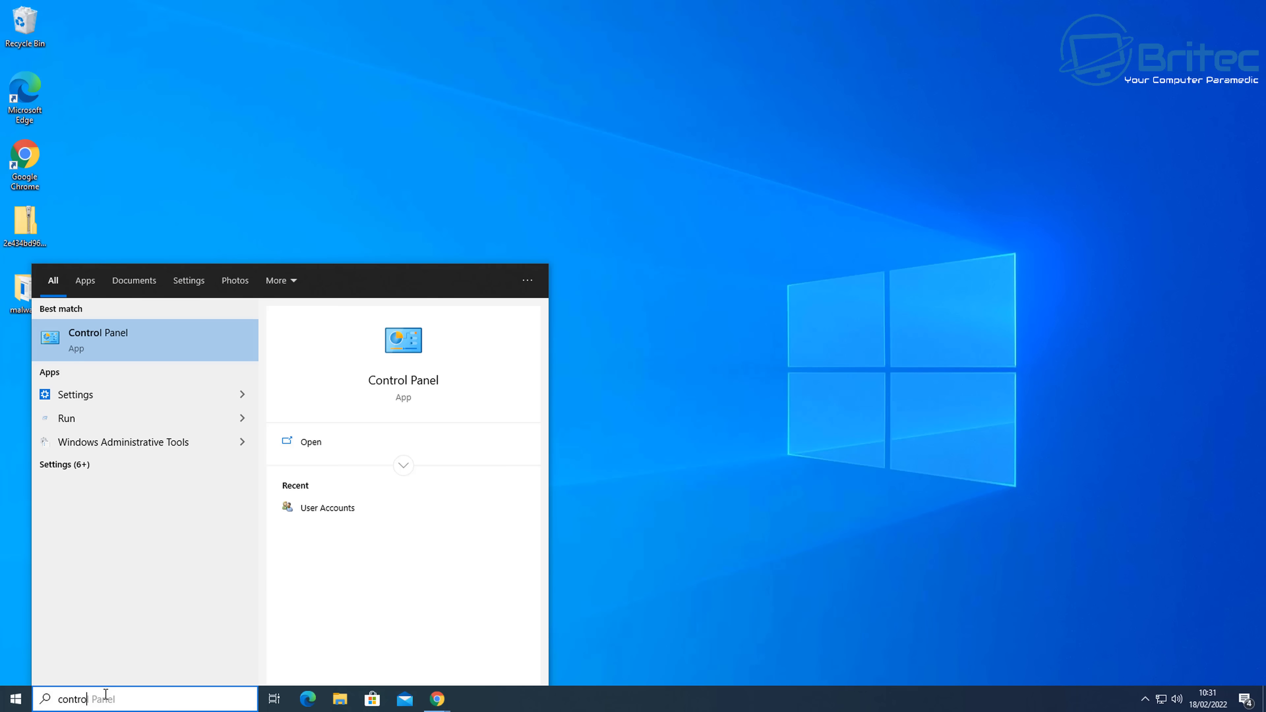
pyautogui.write('panel')
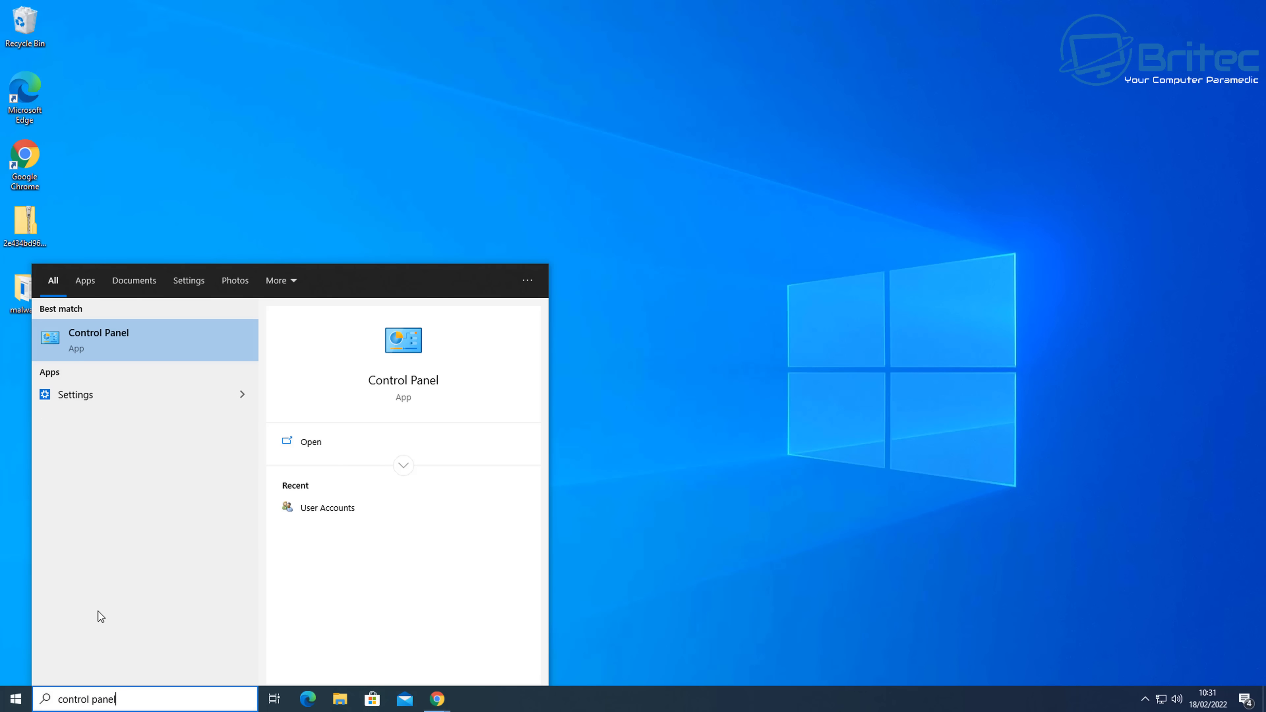
pyautogui.click(149, 355)
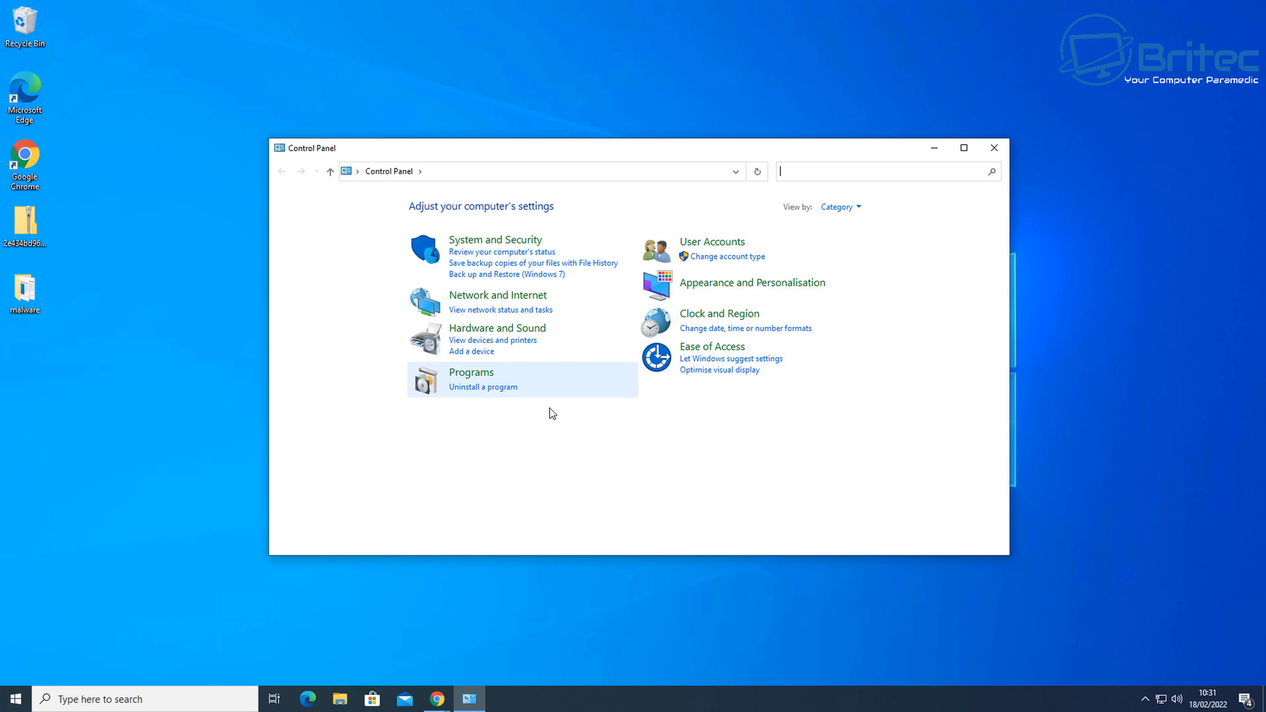
pyautogui.click(700, 243)
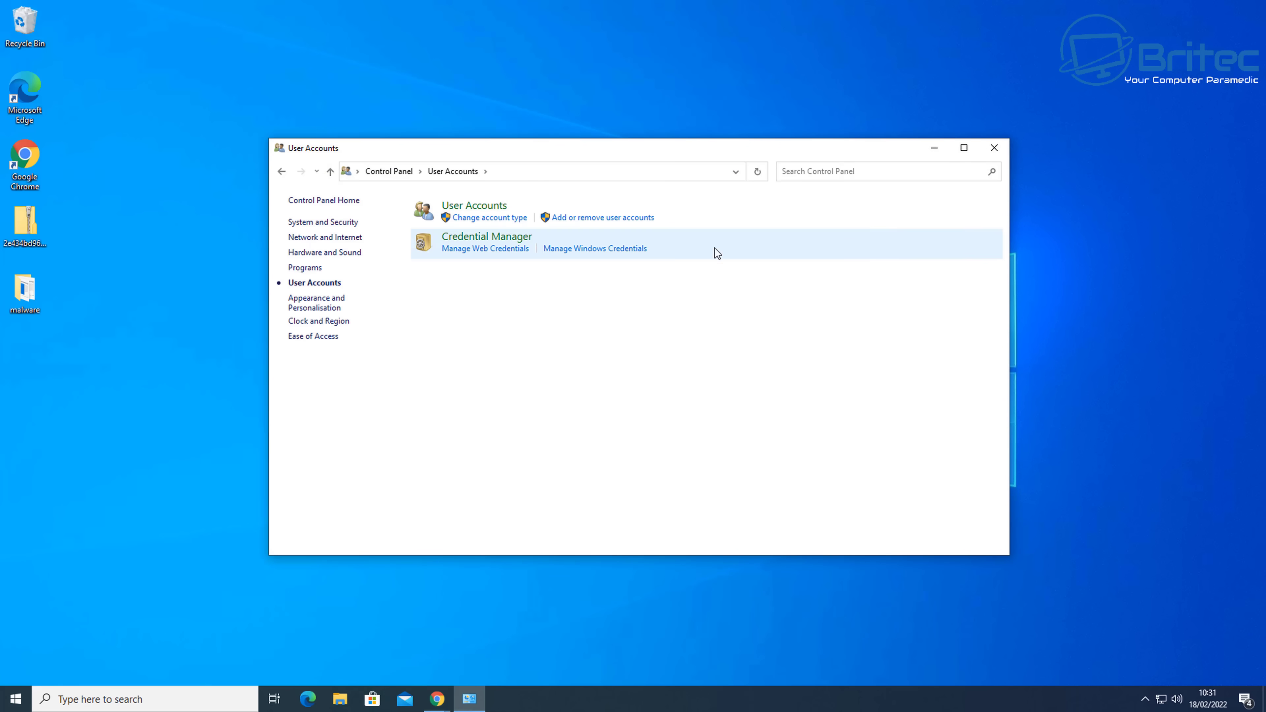
pyautogui.click(493, 209)
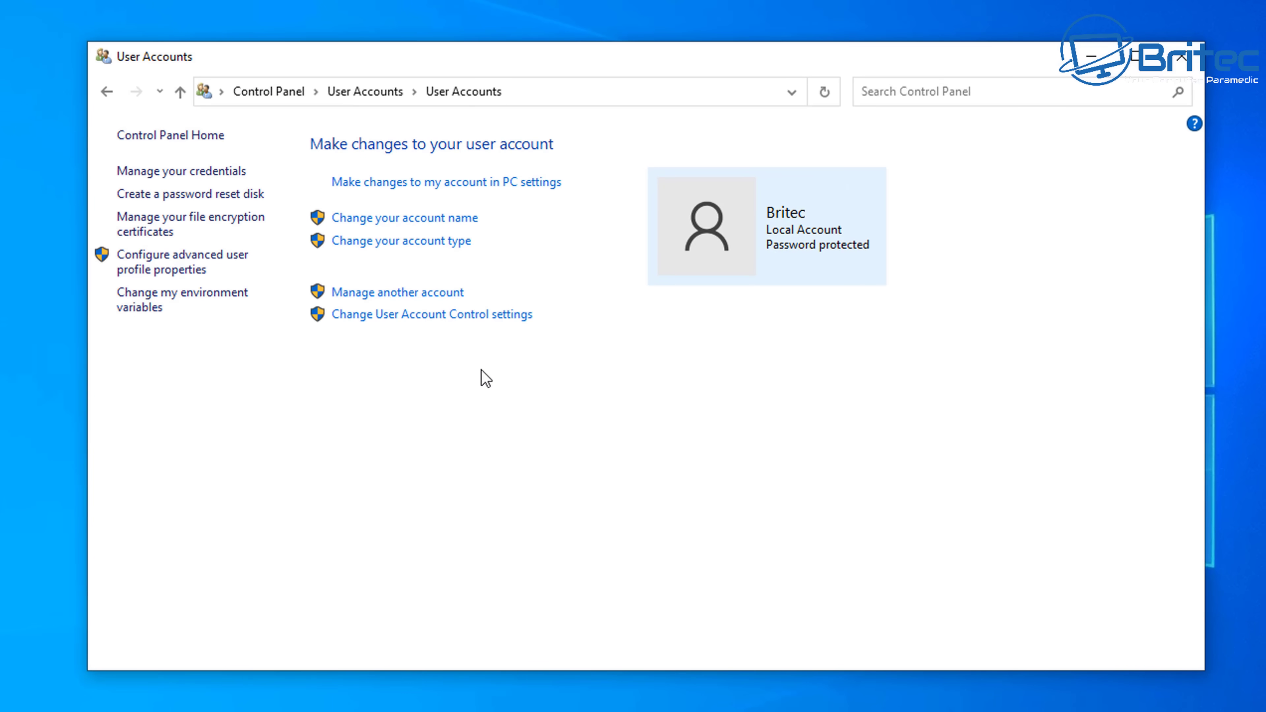
# Request to manage another account and authorise it by entering the Administrator account password
pyautogui.click(417, 293)
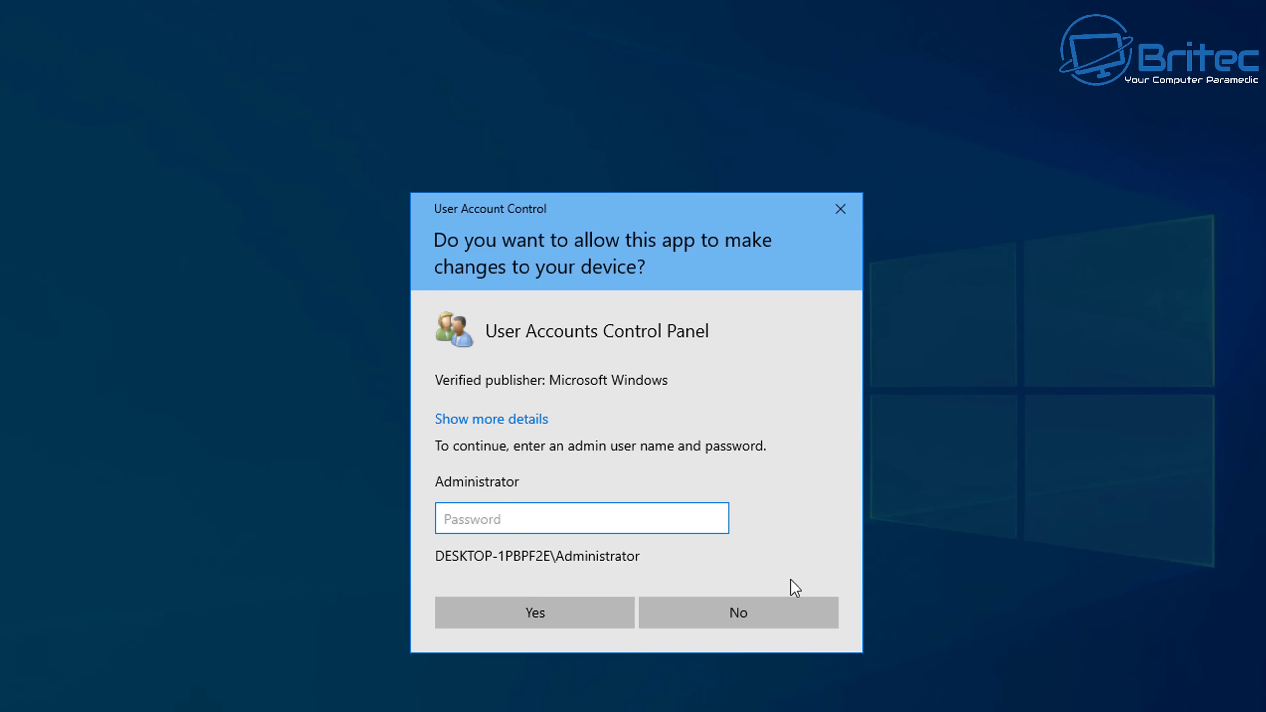
pyautogui.write('******')
pyautogui.press('Return')
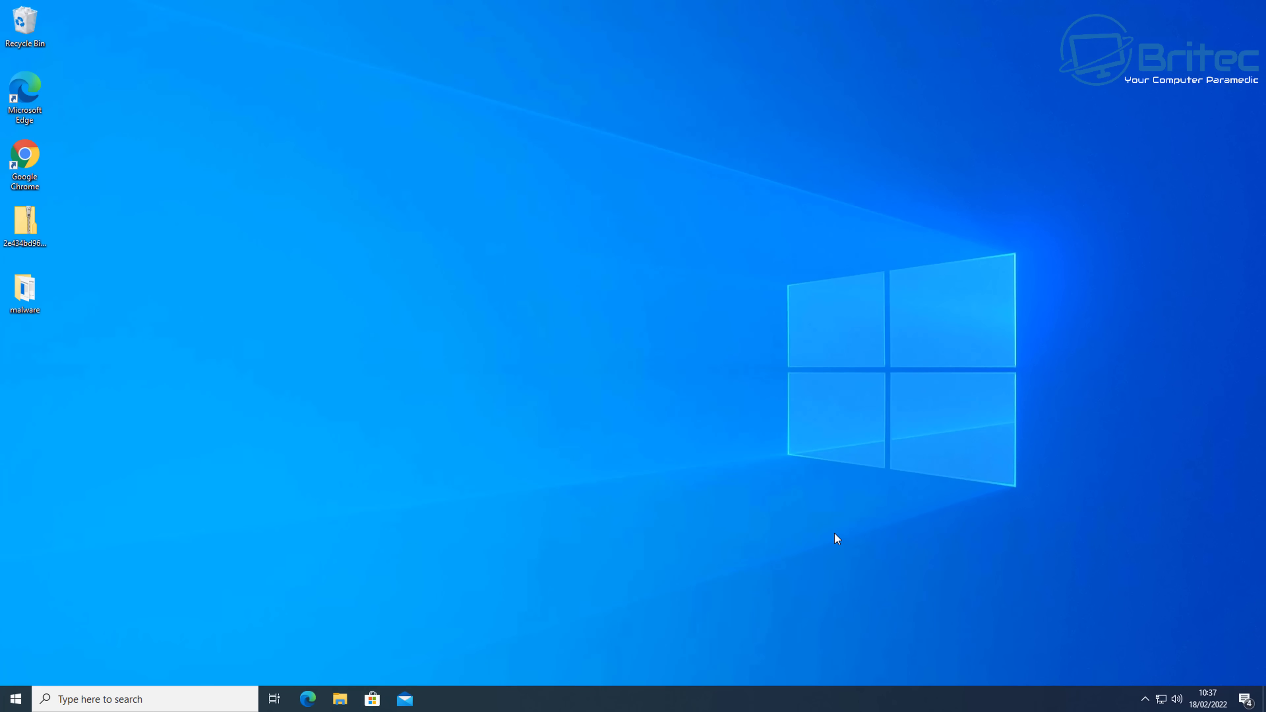
# Review the Virus & threat protection settings in Windows Security, and close the window
pyautogui.click(1144, 699)
pyautogui.click(1158, 673)
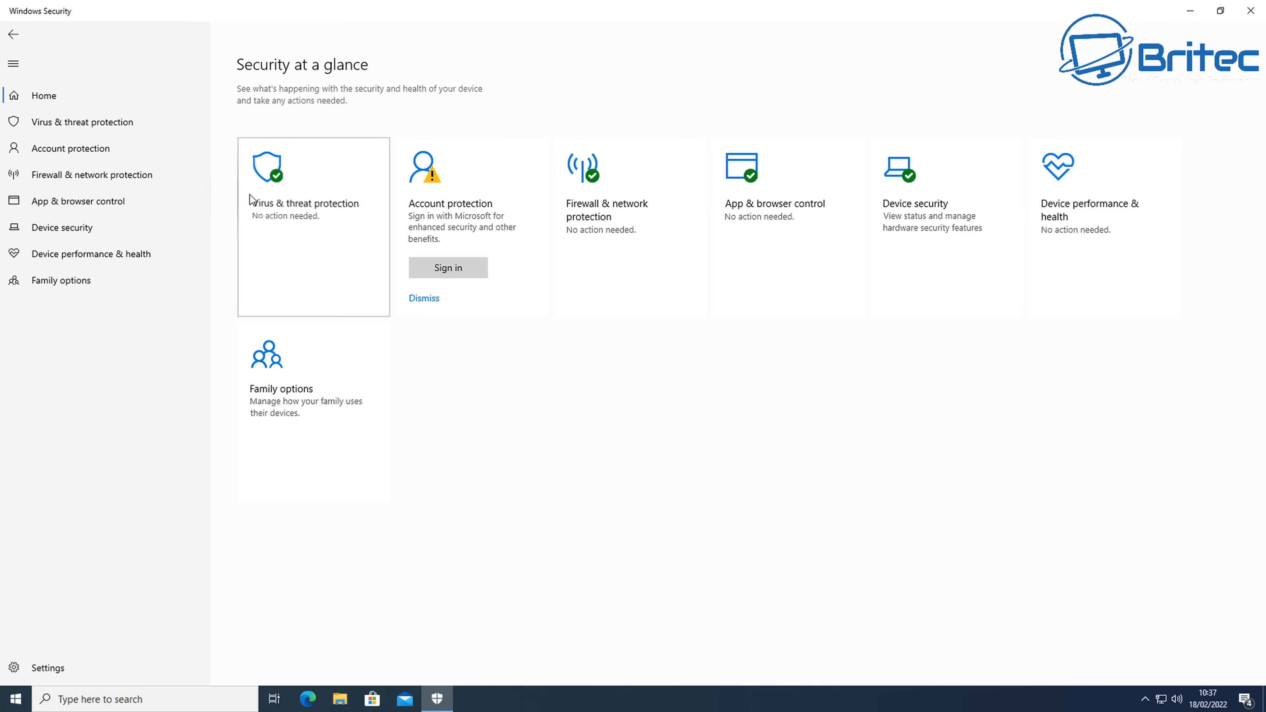
pyautogui.click(256, 209)
pyautogui.click(269, 355)
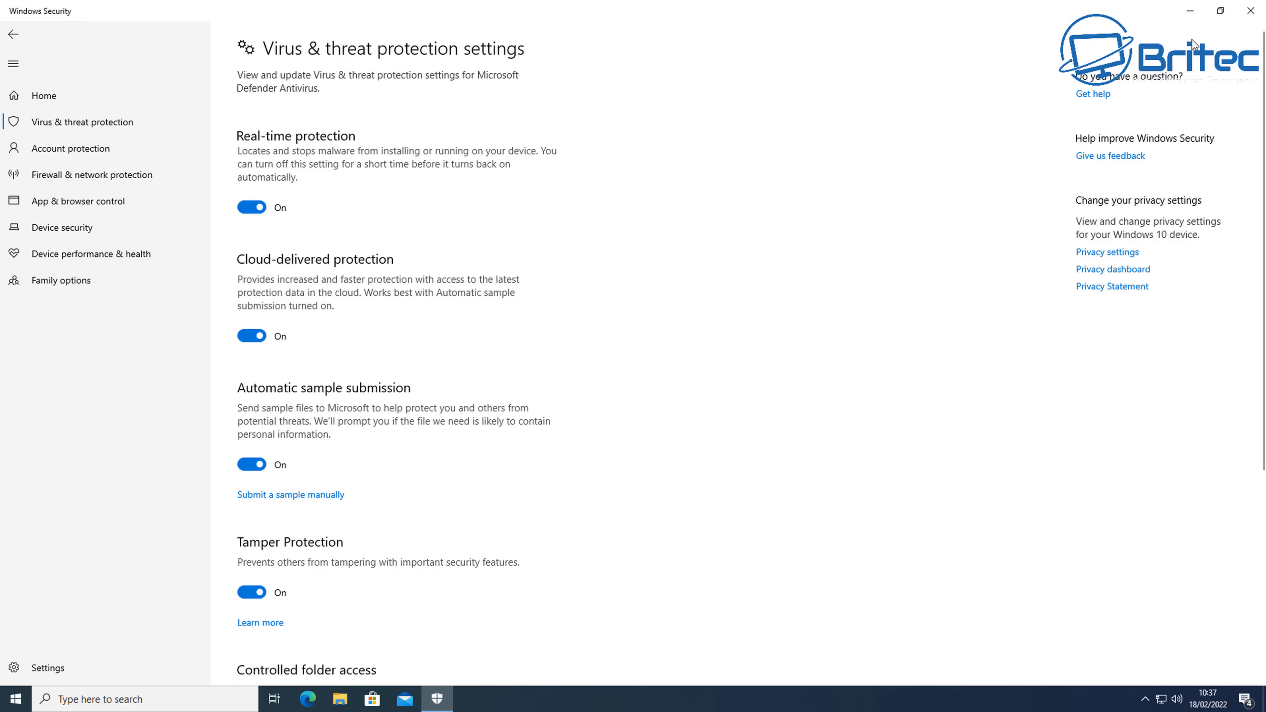
pyautogui.click(1251, 11)
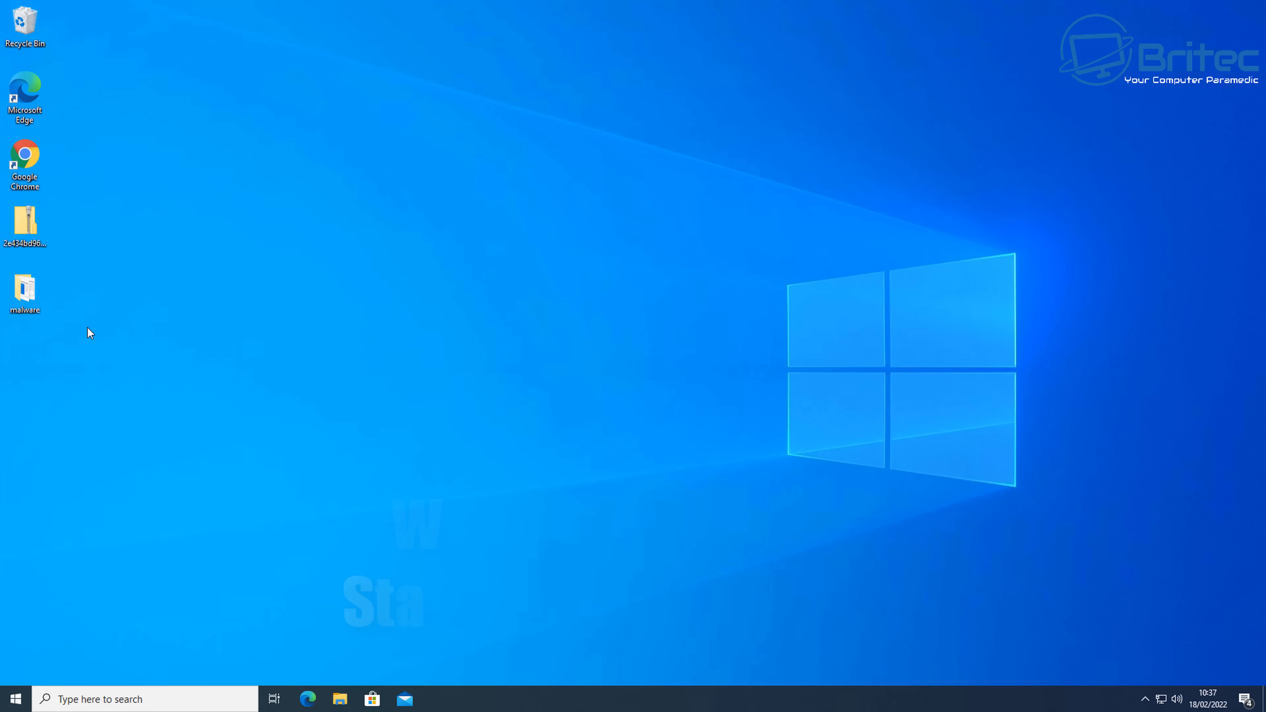
# Open the 2e434bd96… zip archive in 7-Zip and extract its .bin file onto the desktop, entering the archive password
pyautogui.click(31, 222)
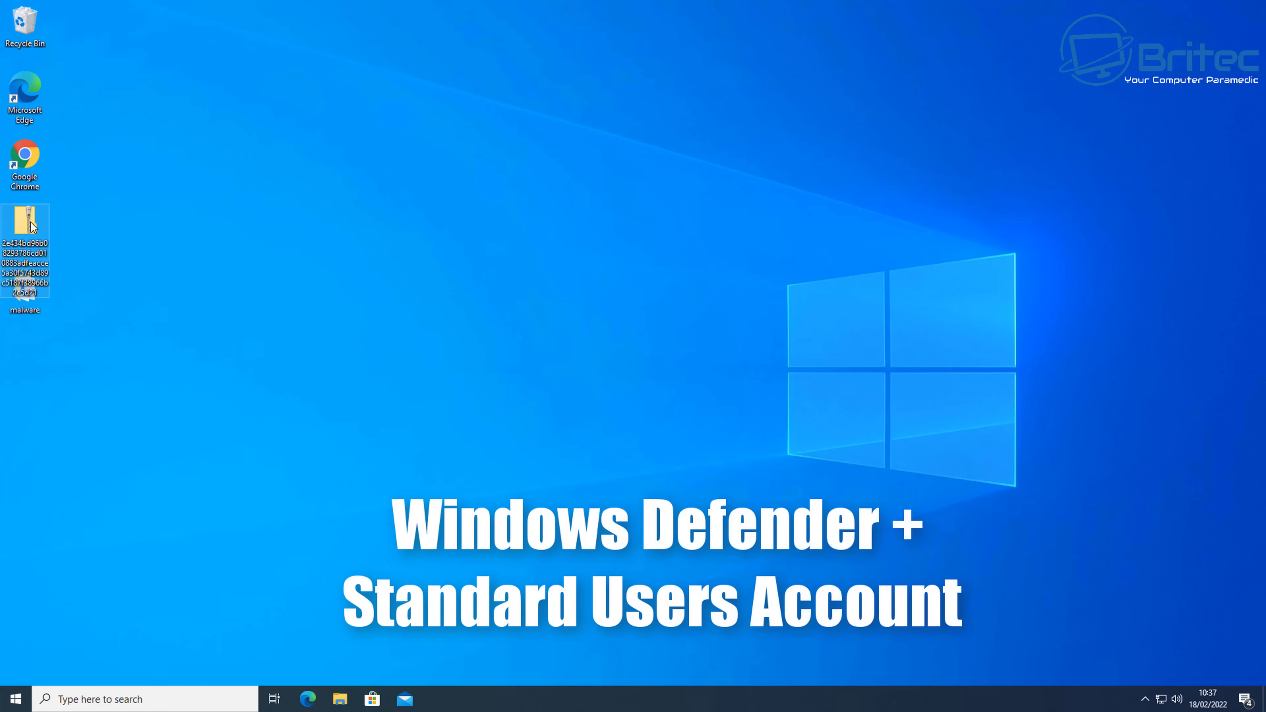
pyautogui.rightClick(31, 222)
pyautogui.moveTo(127, 384)
pyautogui.click(303, 381)
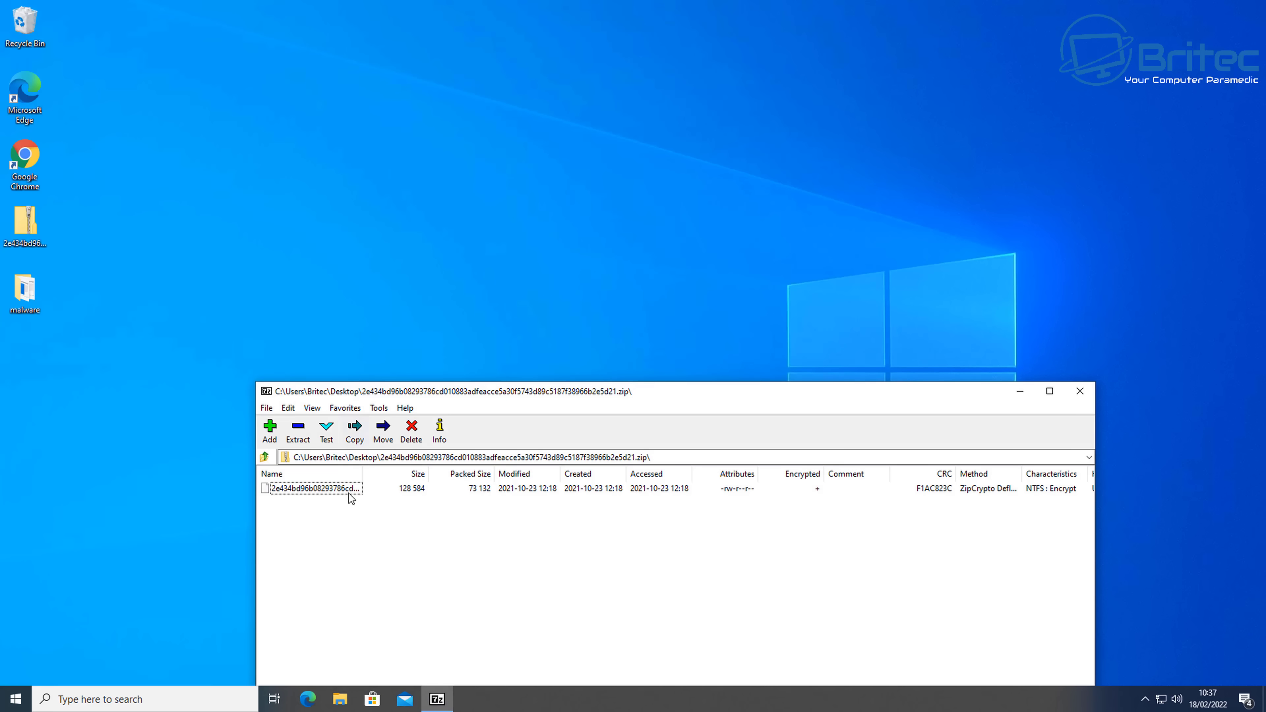
pyautogui.moveTo(319, 486); pyautogui.dragTo(544, 251)
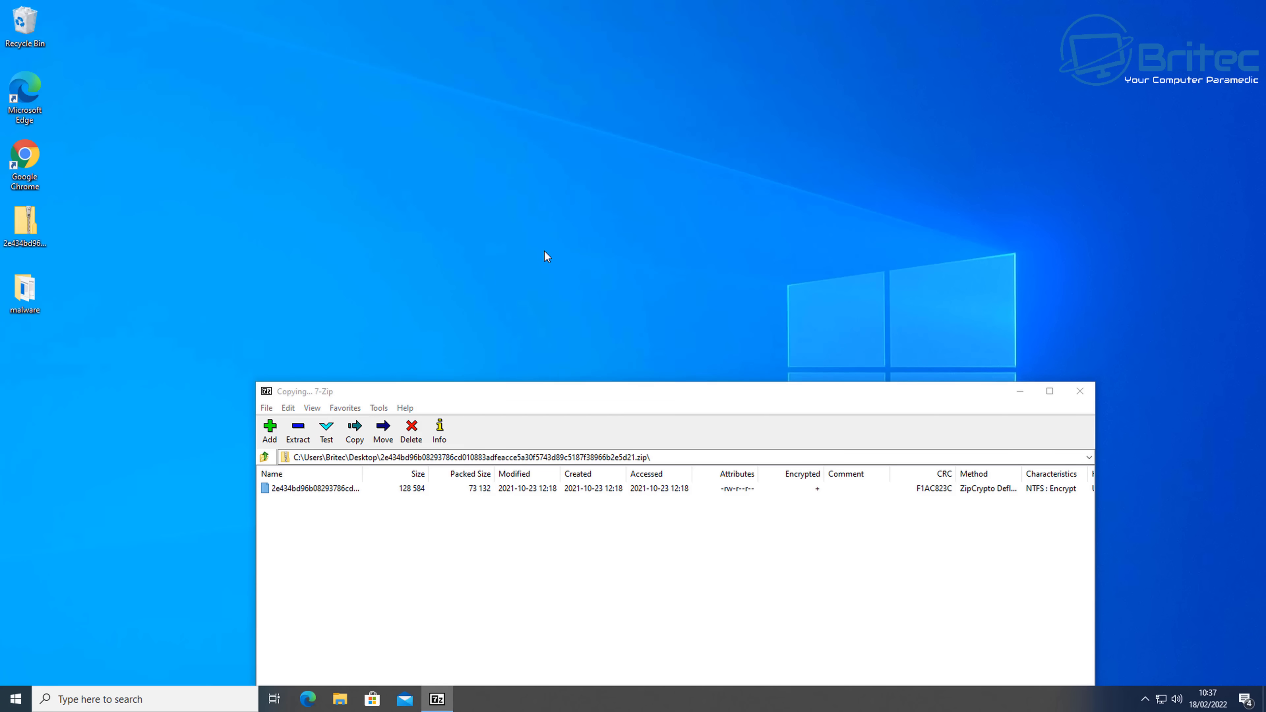
pyautogui.write('infecte')
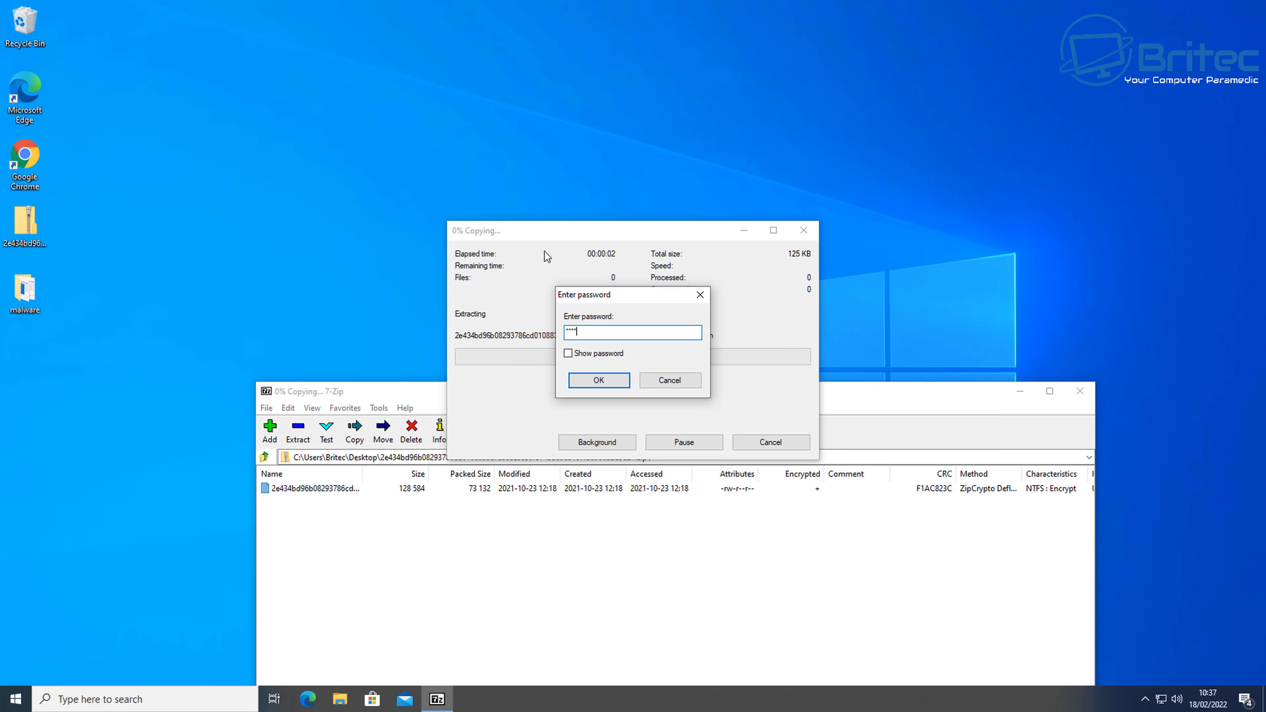
pyautogui.write('d')
pyautogui.press('Return')
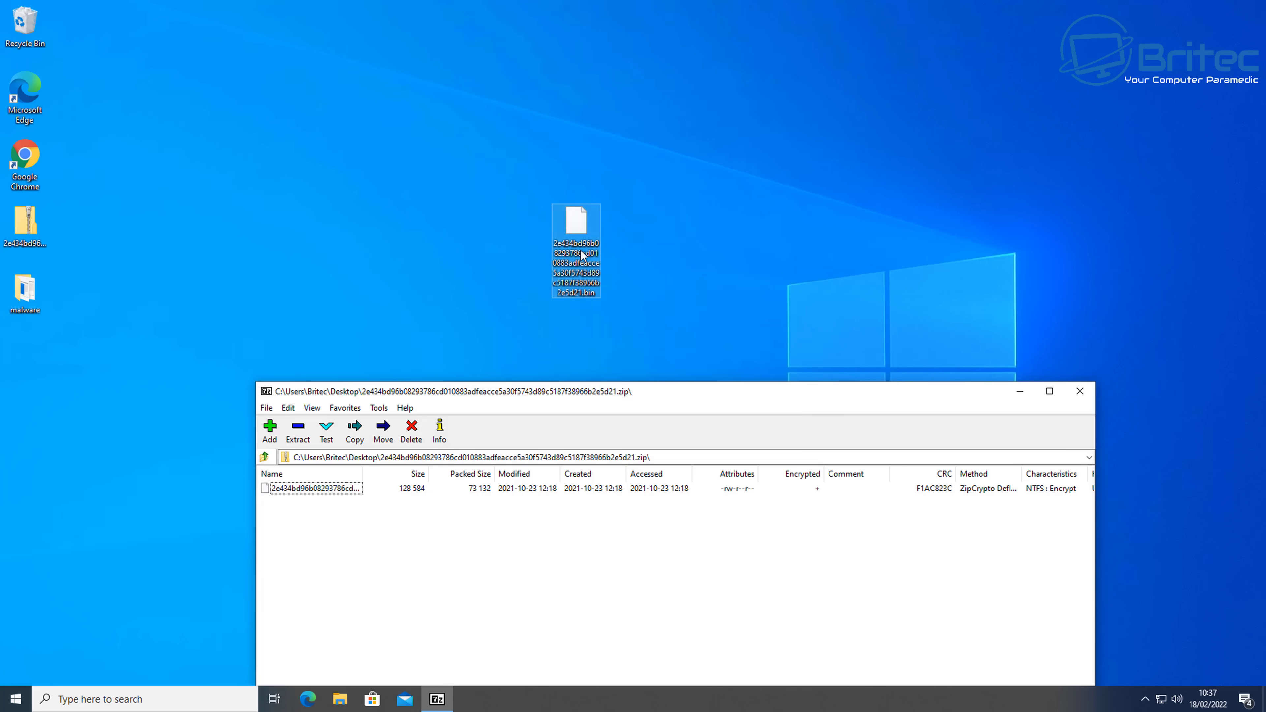
pyautogui.click(1020, 393)
# Change the extracted .bin file's extension to exe and confirm the extension change
pyautogui.rightClick(593, 290)
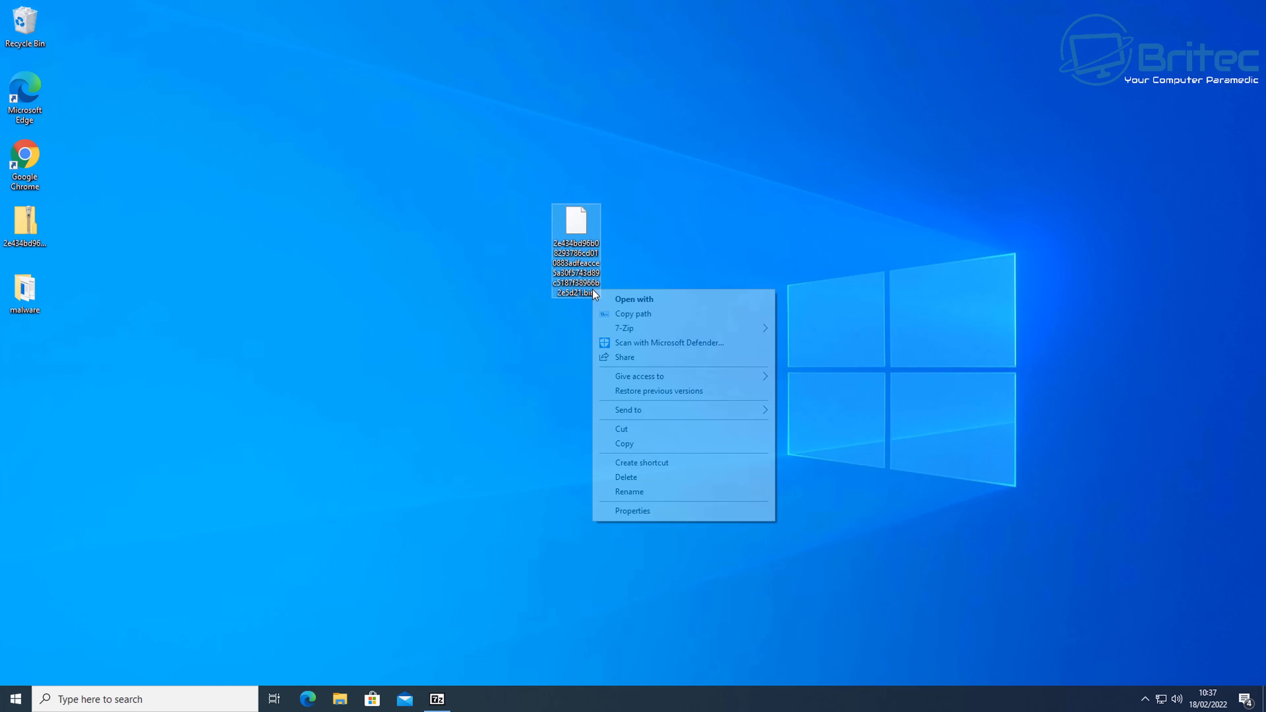
pyautogui.click(629, 492)
pyautogui.moveTo(594, 293); pyautogui.dragTo(584, 298)
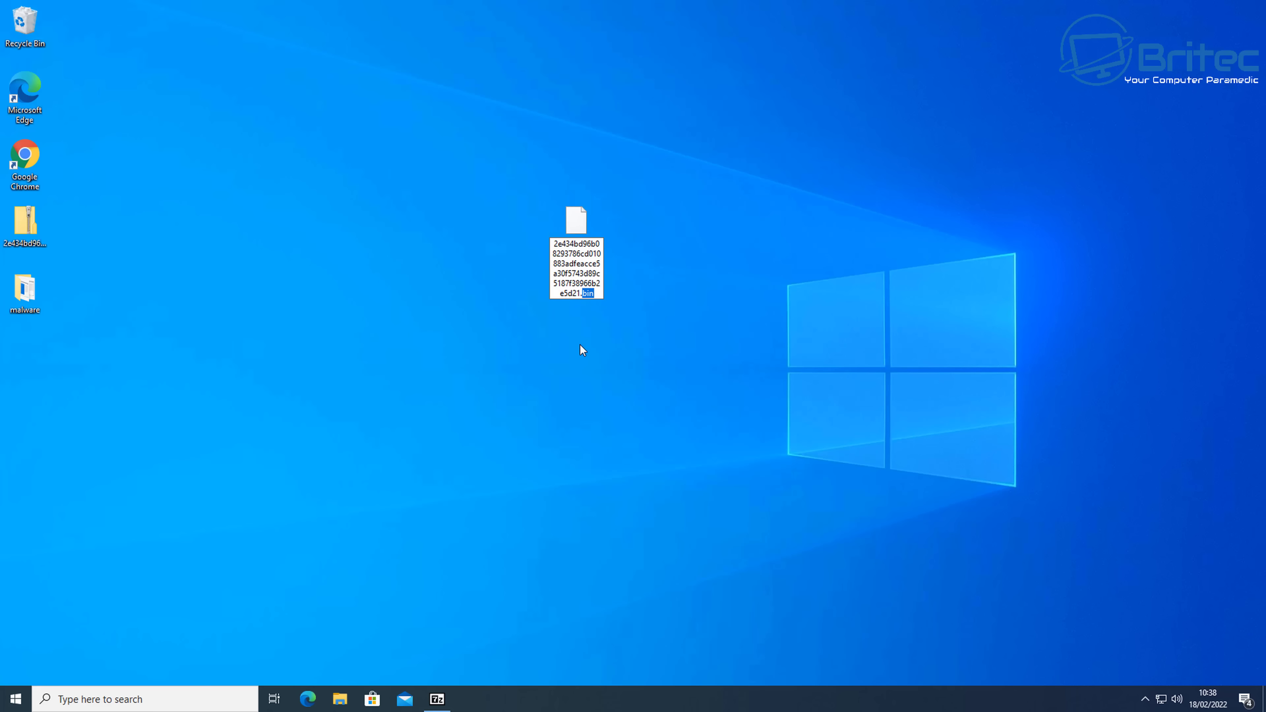
pyautogui.write('exe')
pyautogui.press('Return')
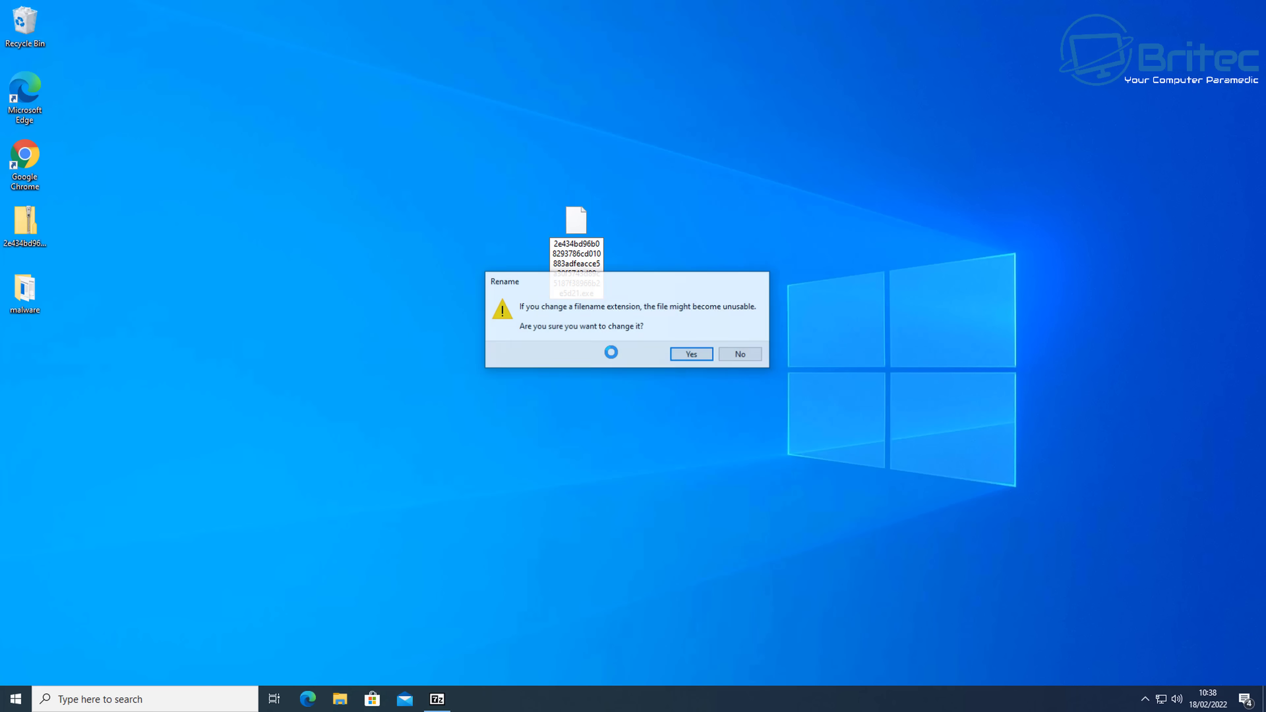
pyautogui.click(688, 355)
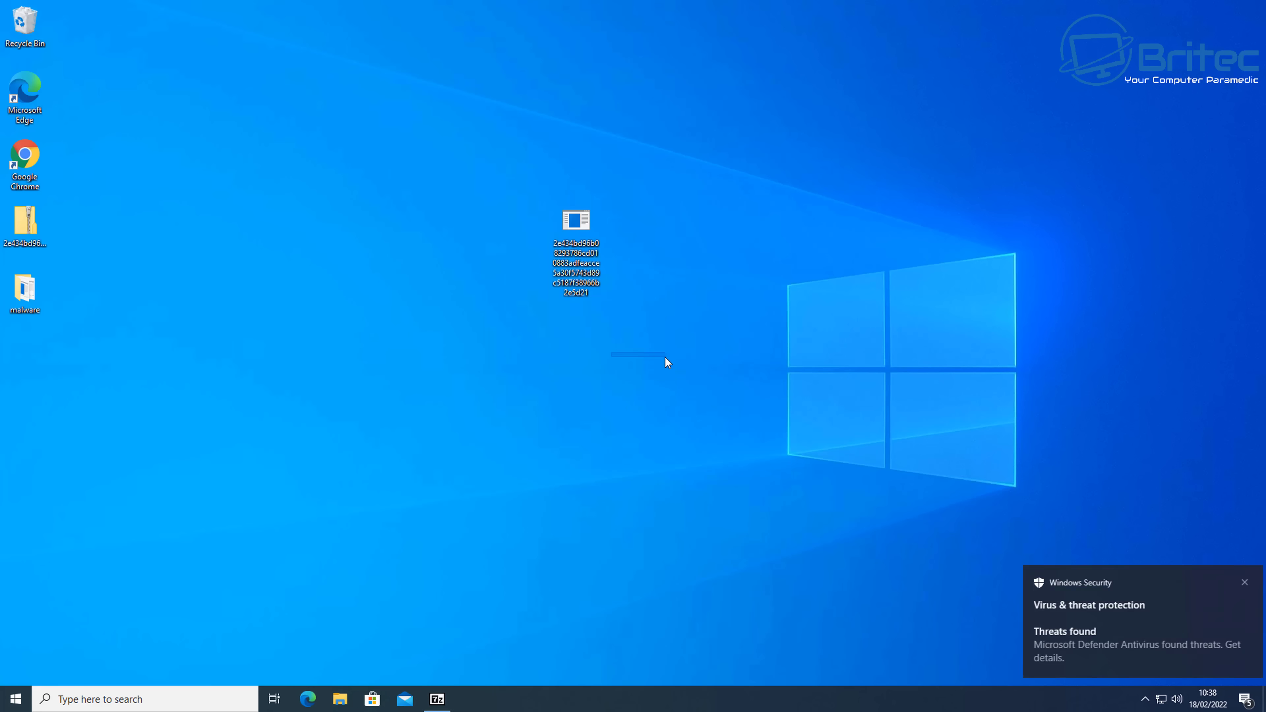
# Examine the details of the threat Microsoft Defender reported, and close Windows Security and File Explorer
pyautogui.click(1107, 660)
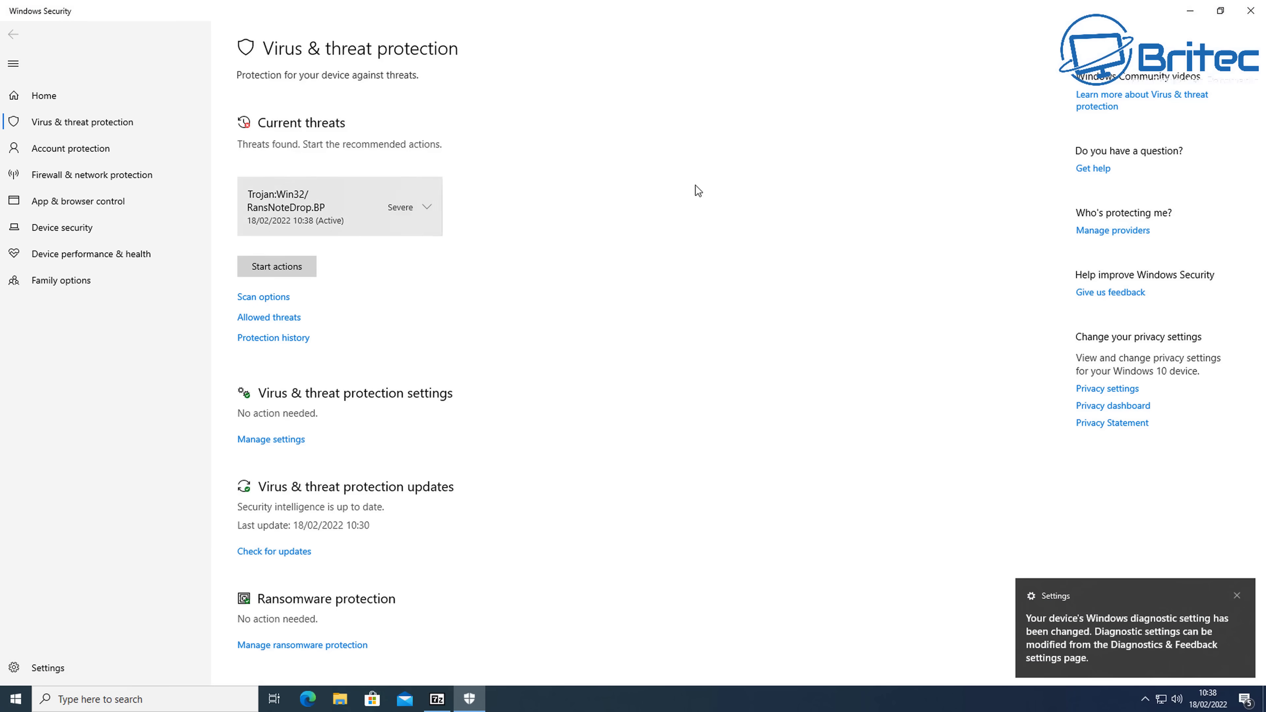
pyautogui.click(1189, 12)
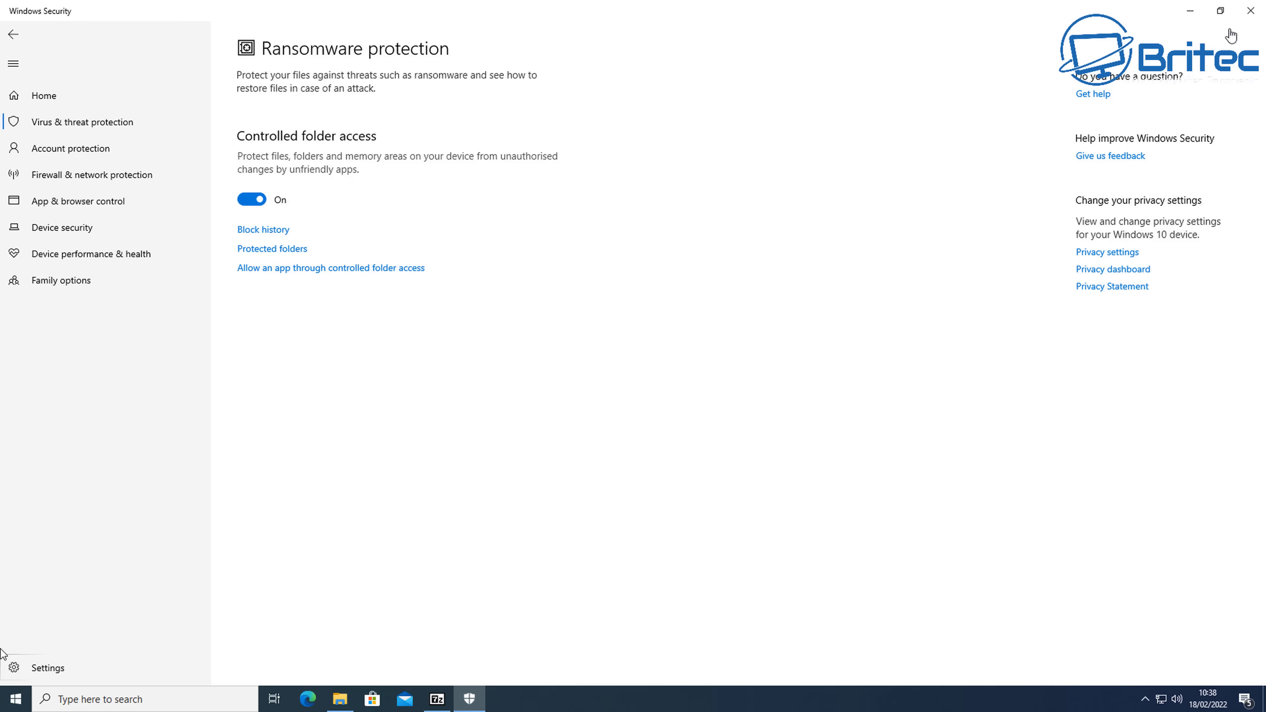
pyautogui.click(1253, 16)
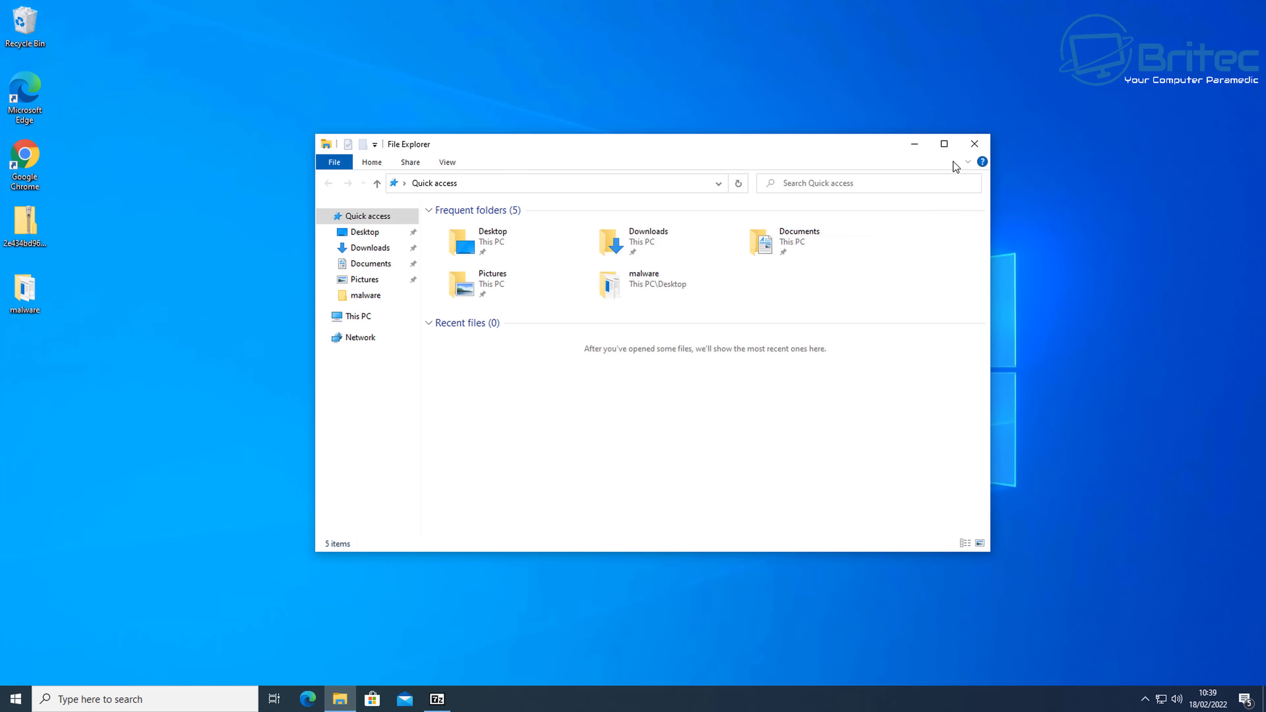
pyautogui.click(976, 144)
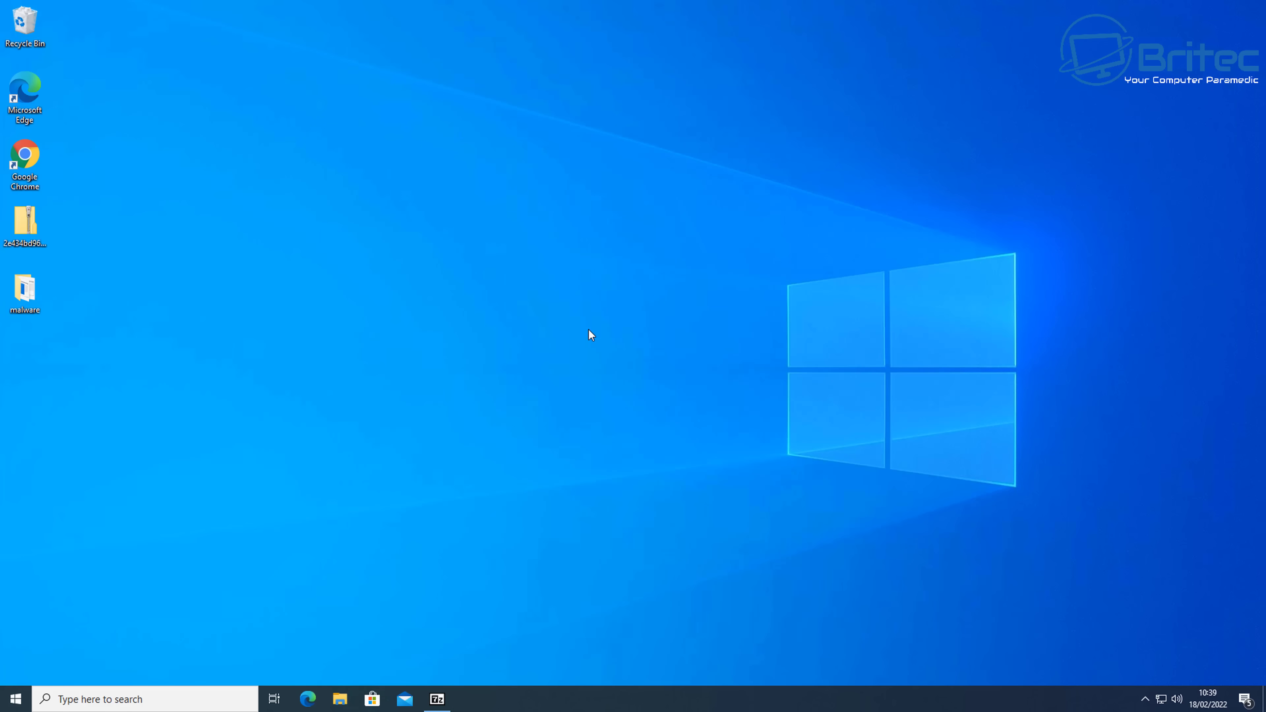
# Look through the image files in the Pictures folder to check their condition, and close File Explorer
pyautogui.click(340, 698)
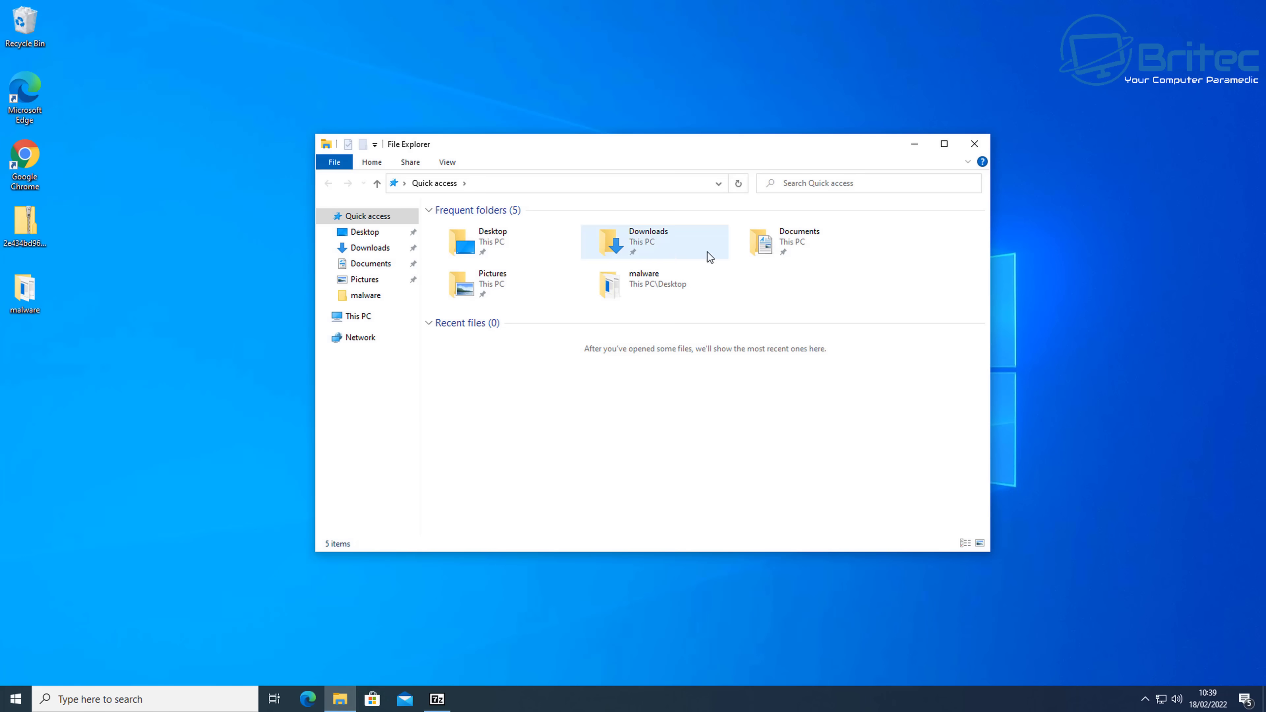
pyautogui.doubleClick(517, 289)
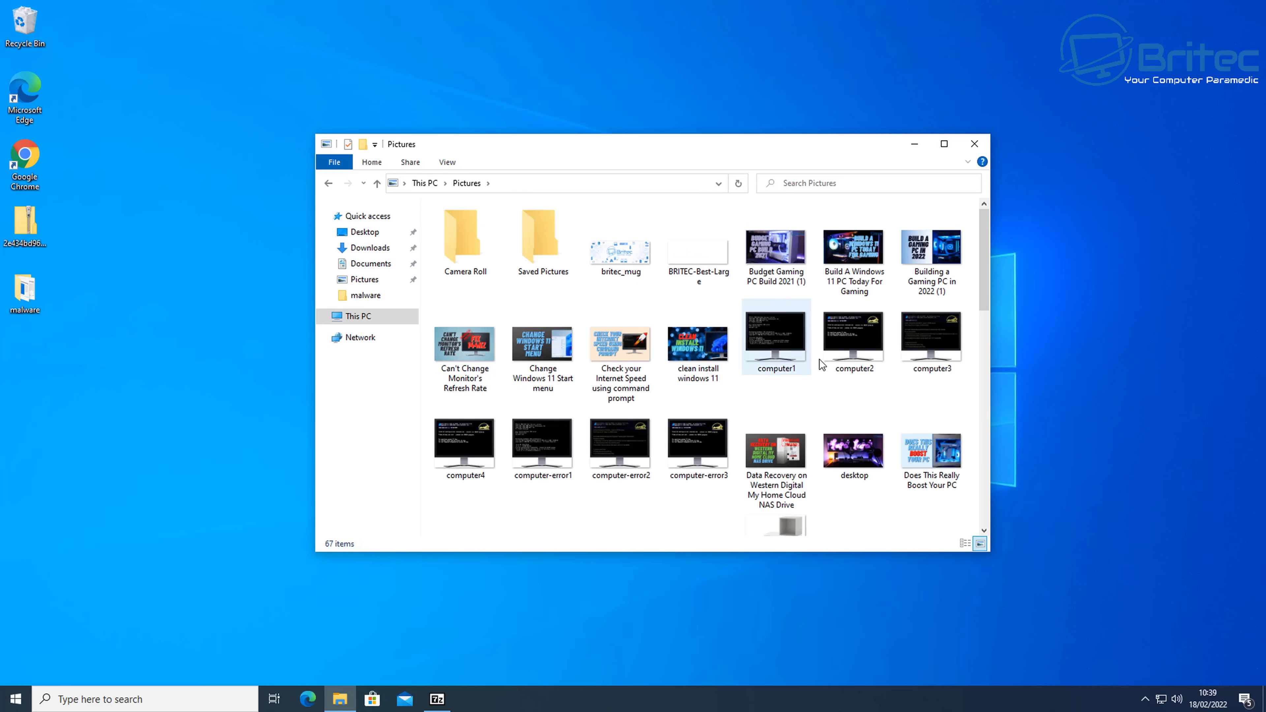
pyautogui.scroll(-5, 847, 433)
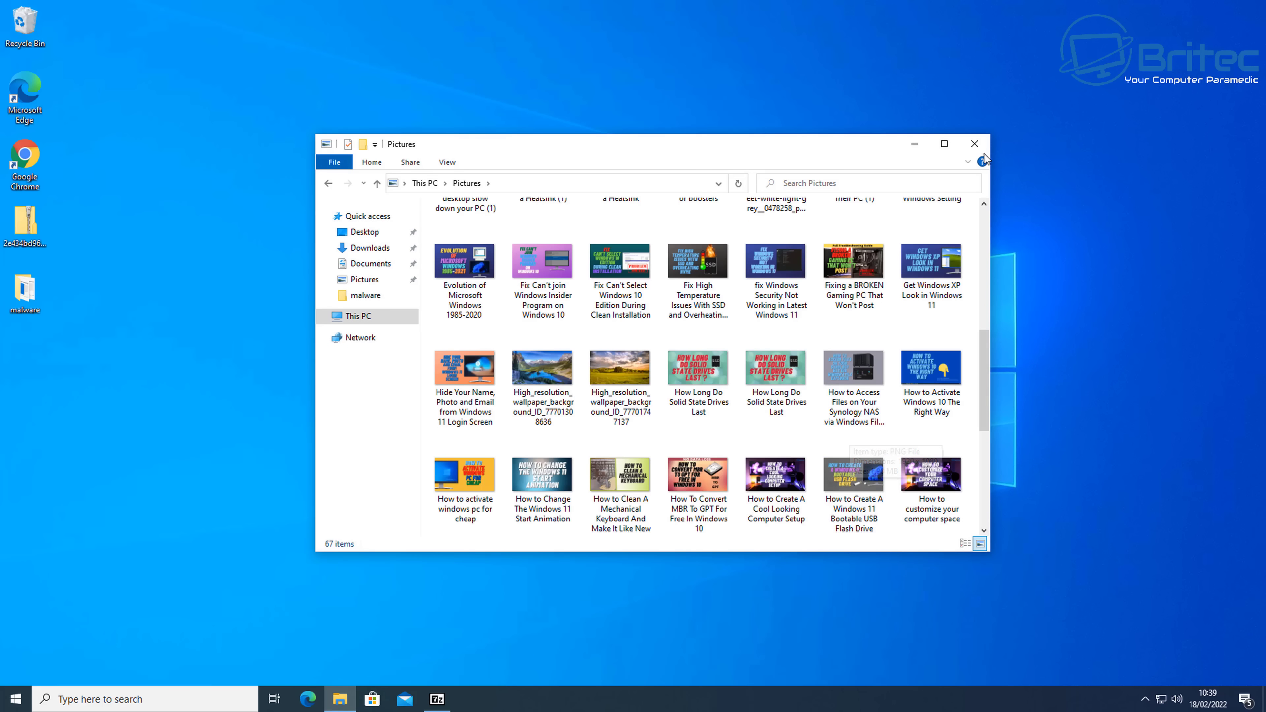
pyautogui.click(975, 144)
# Move the zip archive to the middle of the desktop and extract its .bin file beneath it, entering the archive password
pyautogui.moveTo(27, 228); pyautogui.dragTo(539, 252)
pyautogui.rightClick(528, 225)
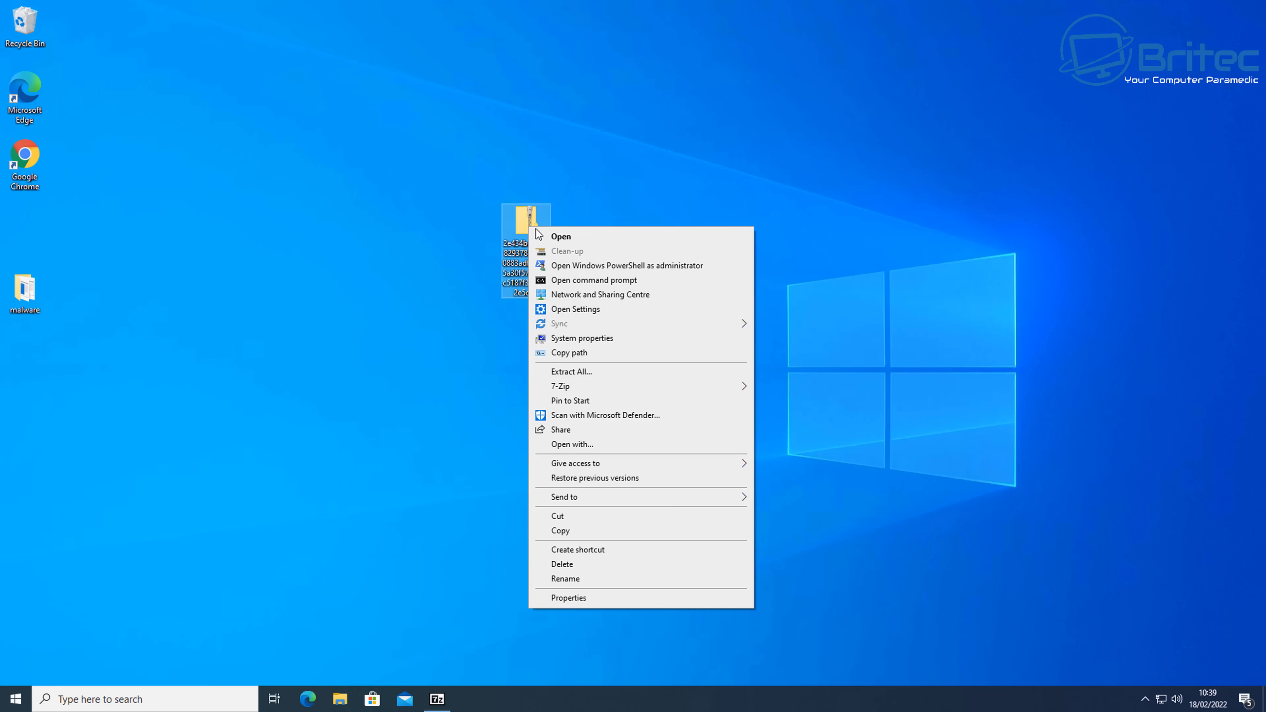
pyautogui.moveTo(718, 388)
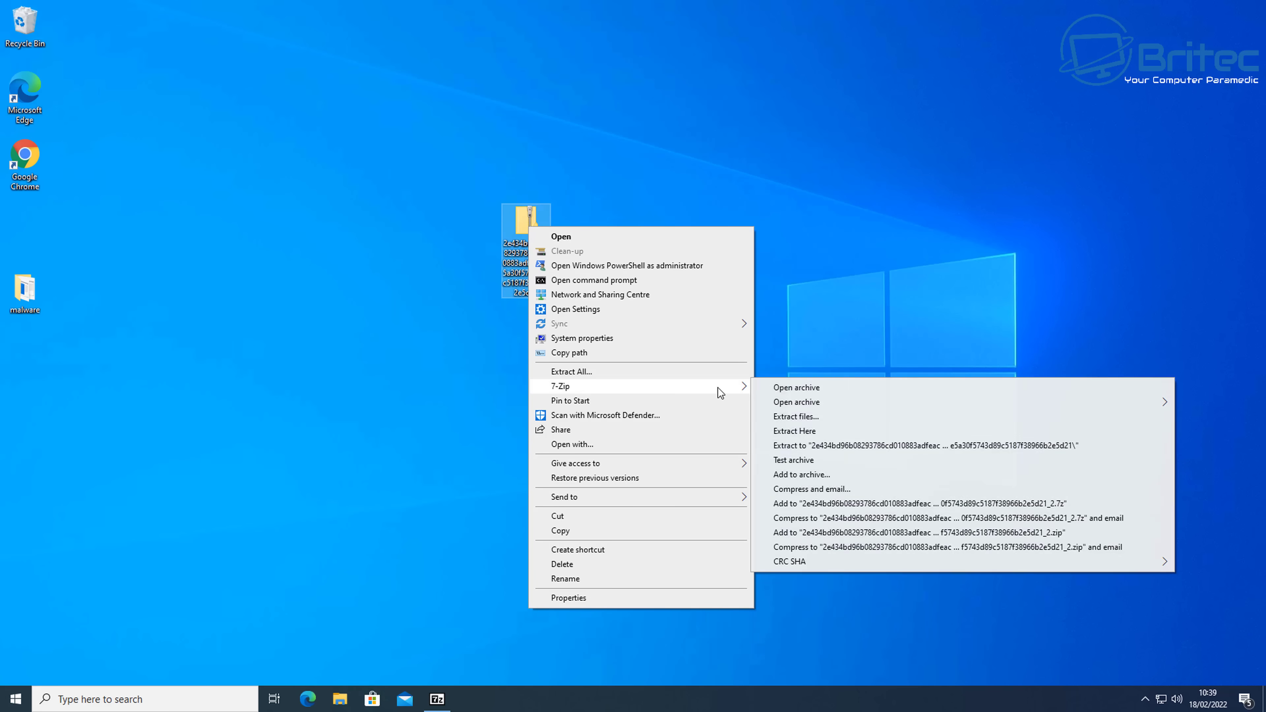
pyautogui.click(781, 391)
pyautogui.moveTo(331, 487); pyautogui.dragTo(528, 295)
pyautogui.write('infected')
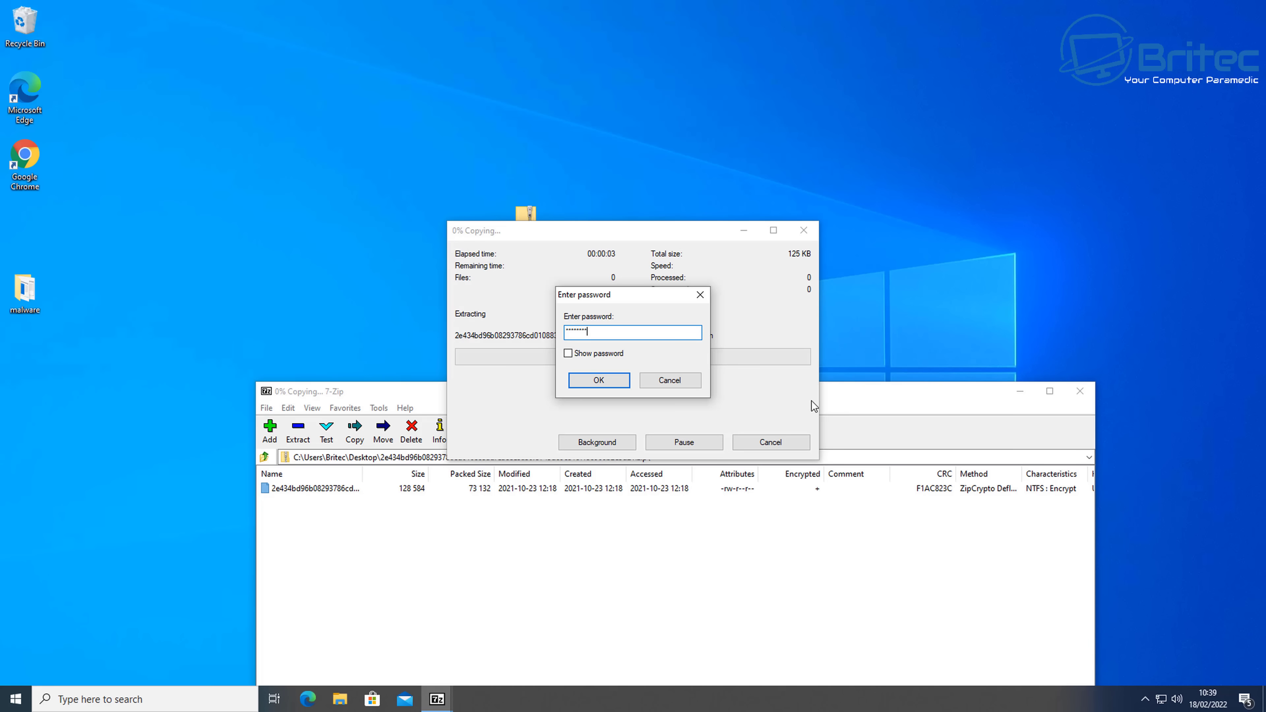
pyautogui.press('Return')
pyautogui.click(1079, 391)
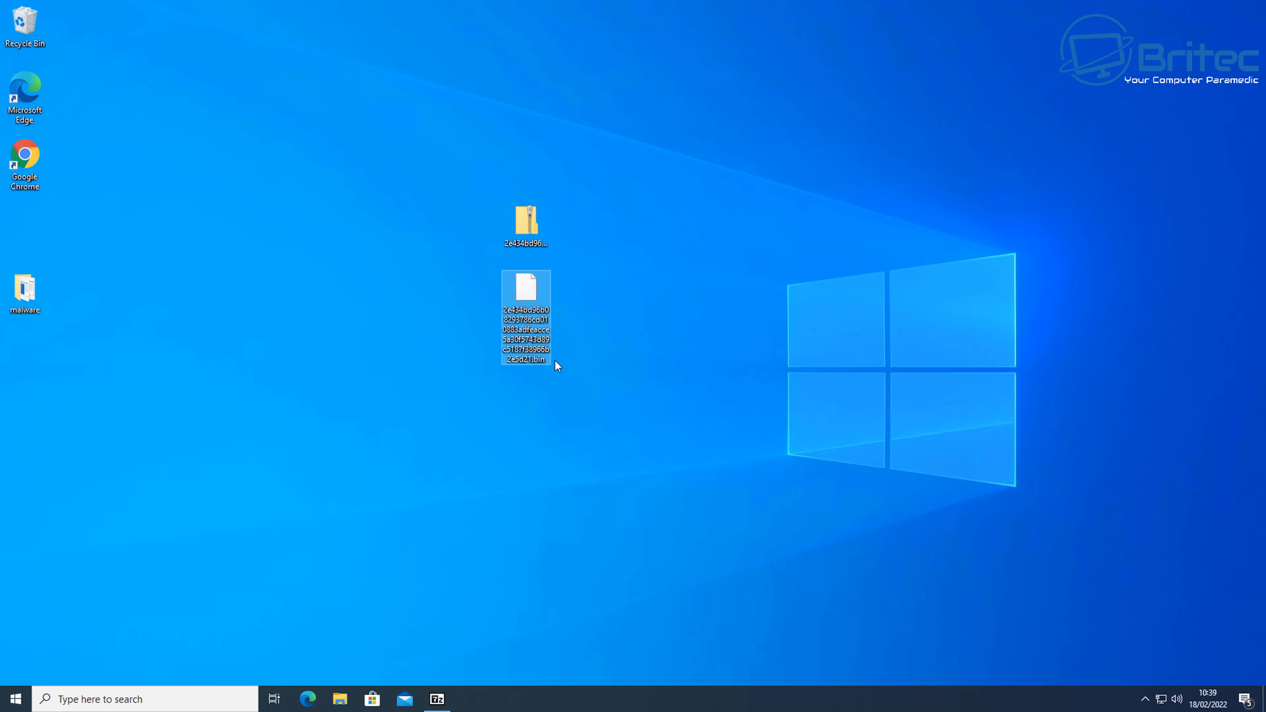
# Rename the newly extracted .bin file with the exe extension, confirm the change, and dismiss the file's error dialog
pyautogui.rightClick(526, 358)
pyautogui.click(579, 560)
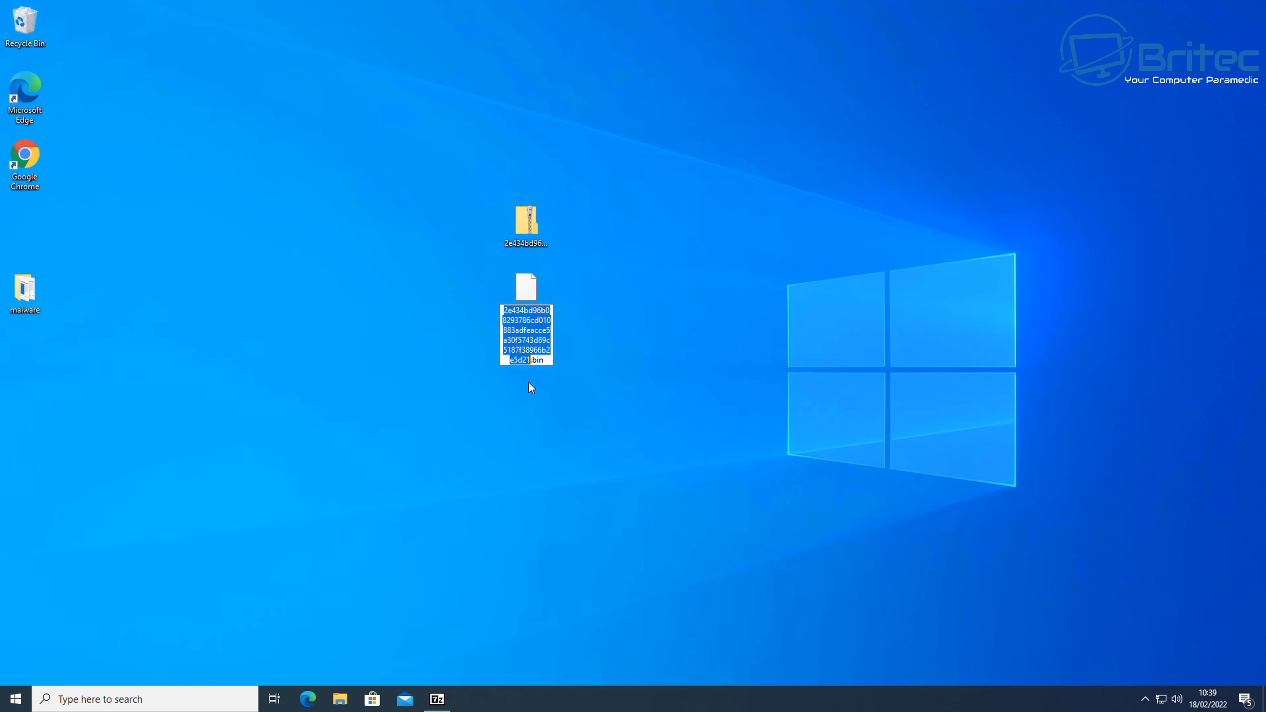
pyautogui.moveTo(547, 359); pyautogui.dragTo(534, 364)
pyautogui.write('exe')
pyautogui.press('Return')
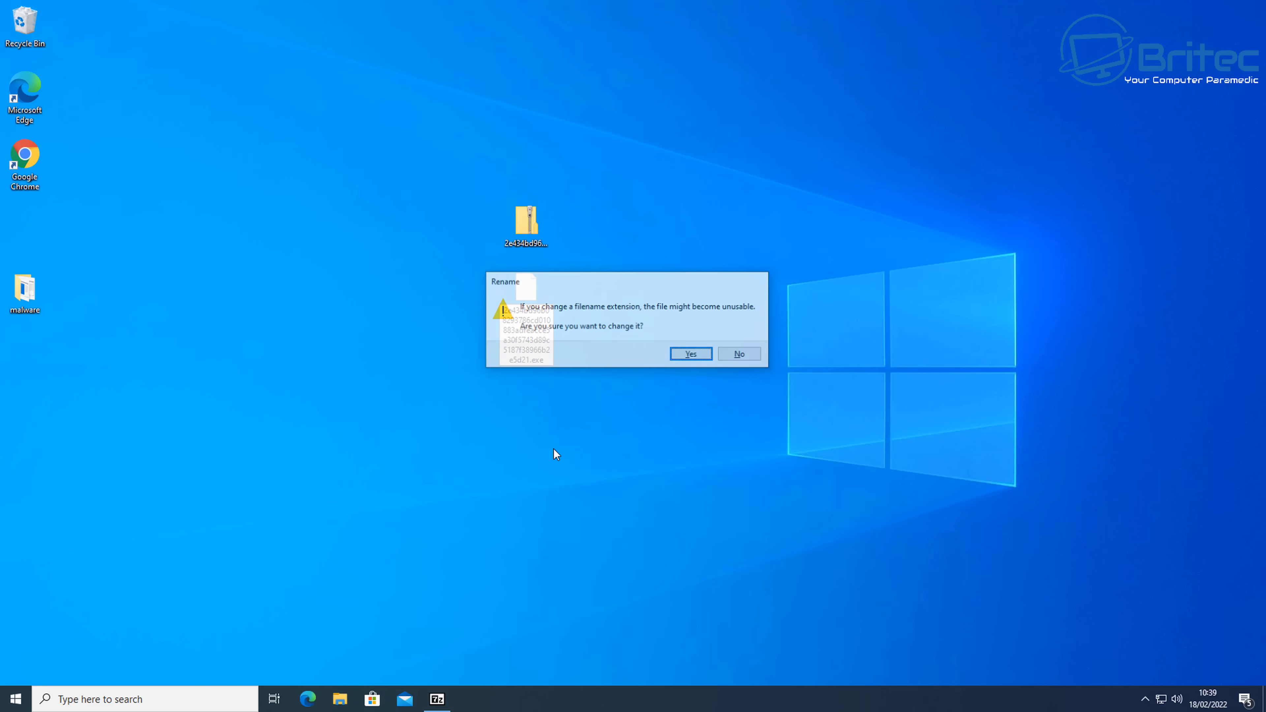
pyautogui.click(690, 355)
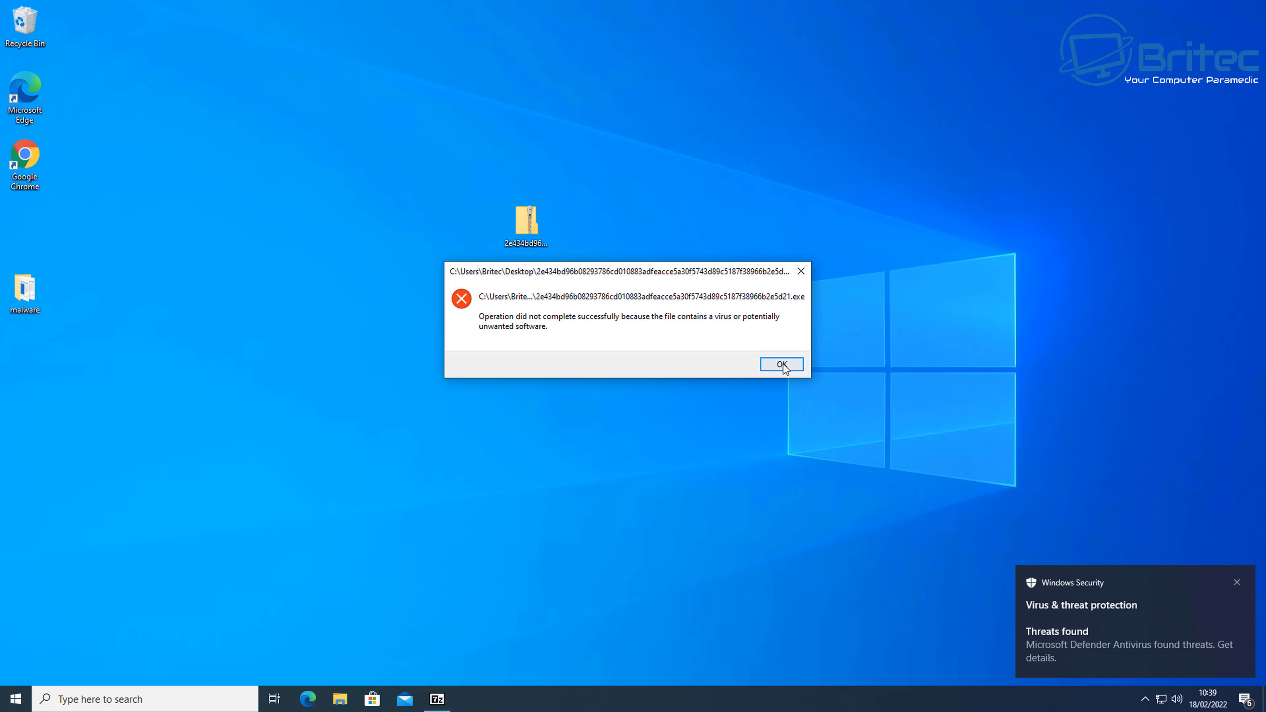
pyautogui.click(762, 364)
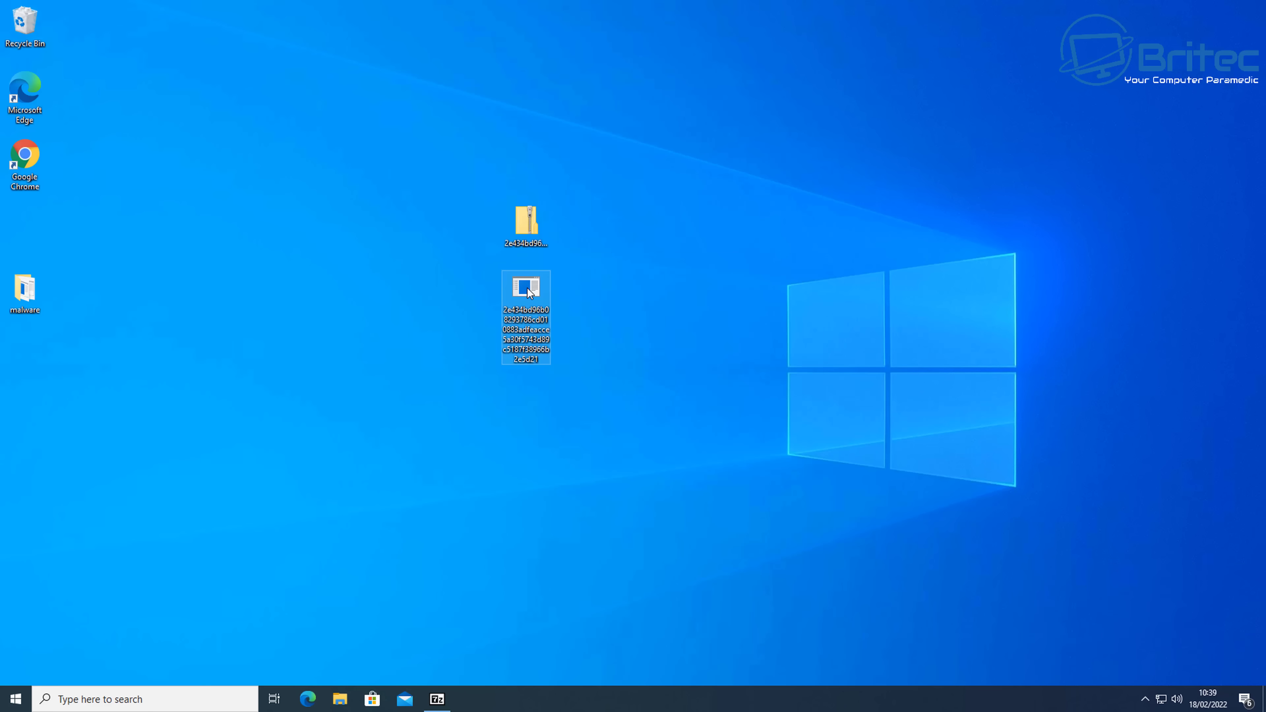
# Try twice to run the renamed exe file on the desktop, dismissing the error dialog each time
pyautogui.doubleClick(528, 289)
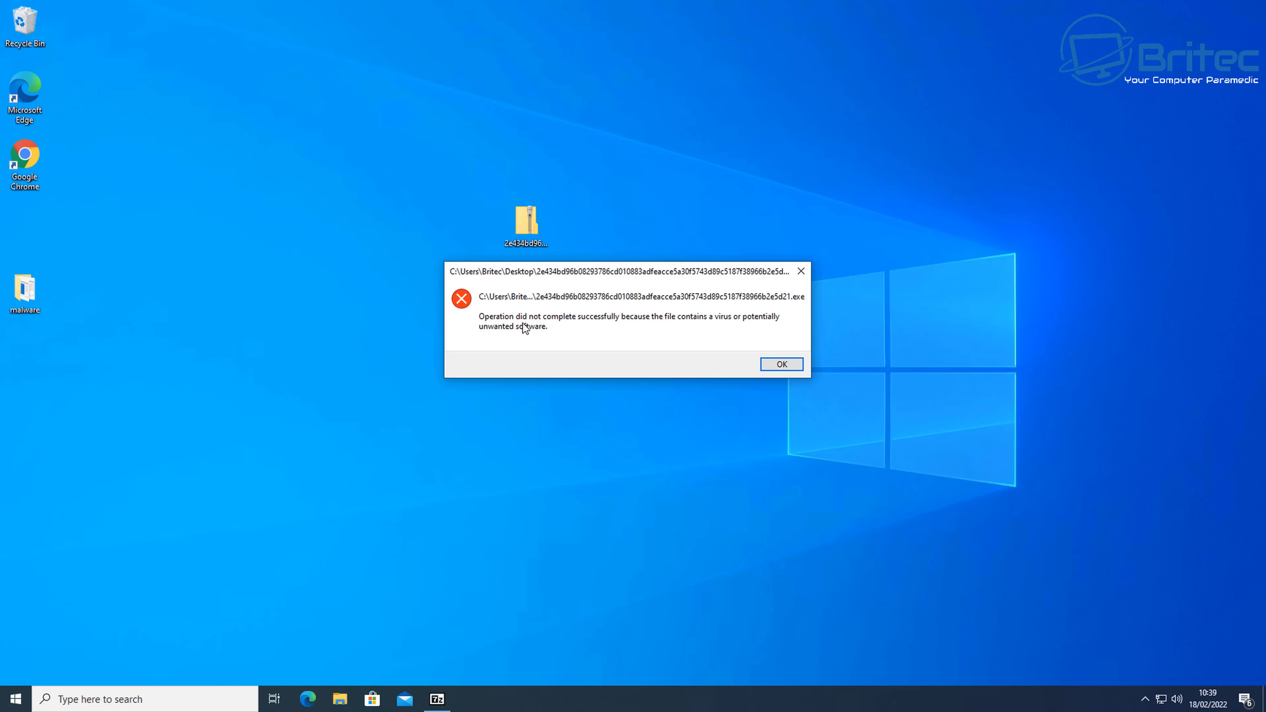
pyautogui.click(792, 367)
pyautogui.doubleClick(537, 293)
pyautogui.click(779, 365)
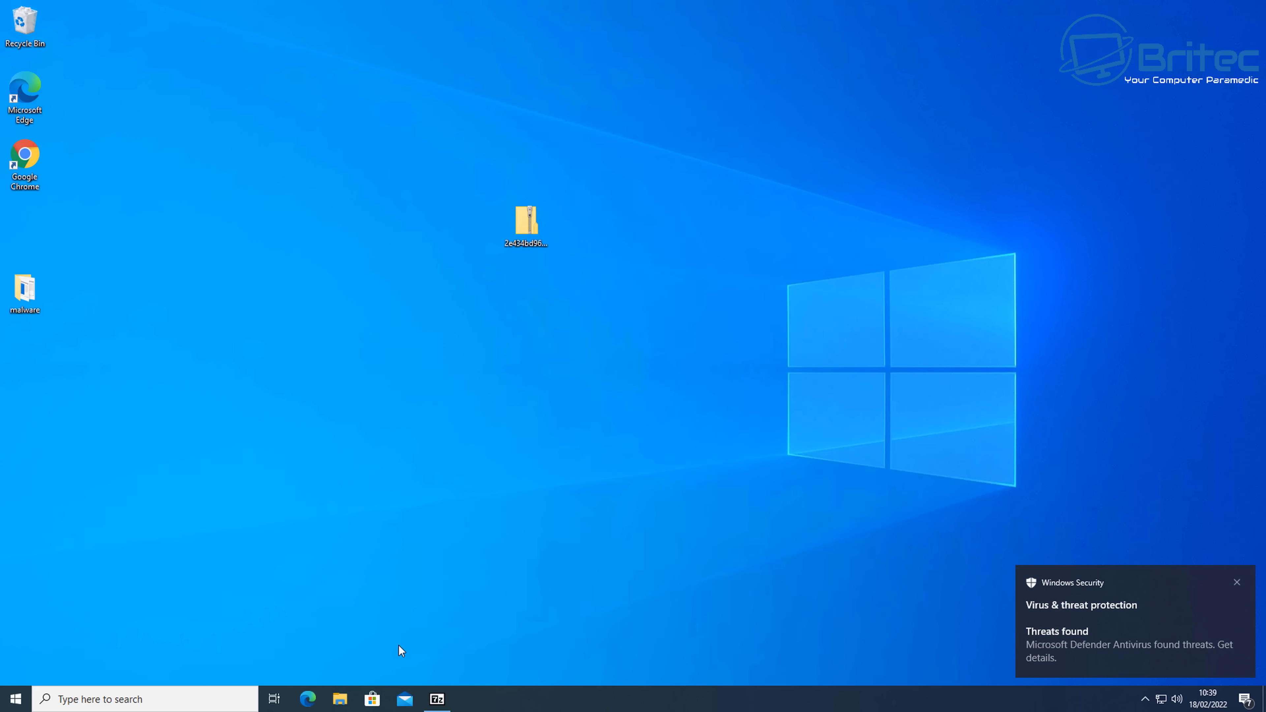
# Look through the Pictures folder to check the condition of its image files, and close File Explorer
pyautogui.click(339, 698)
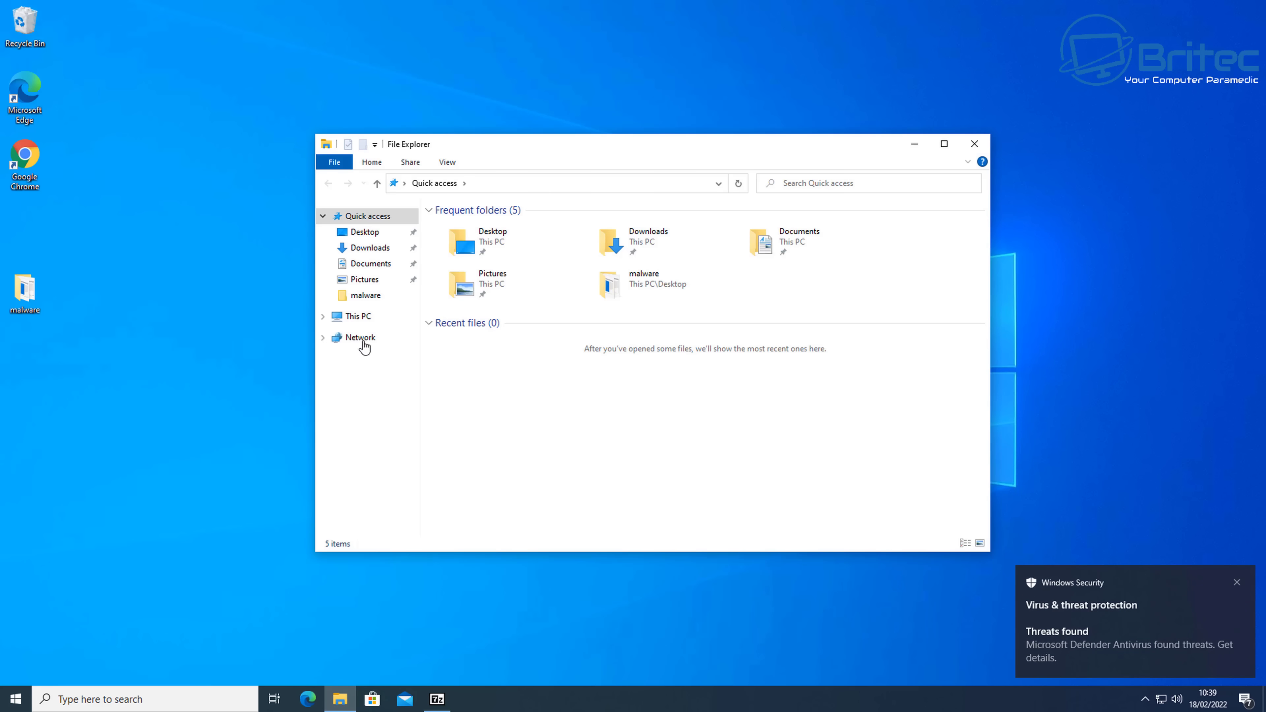
pyautogui.click(363, 279)
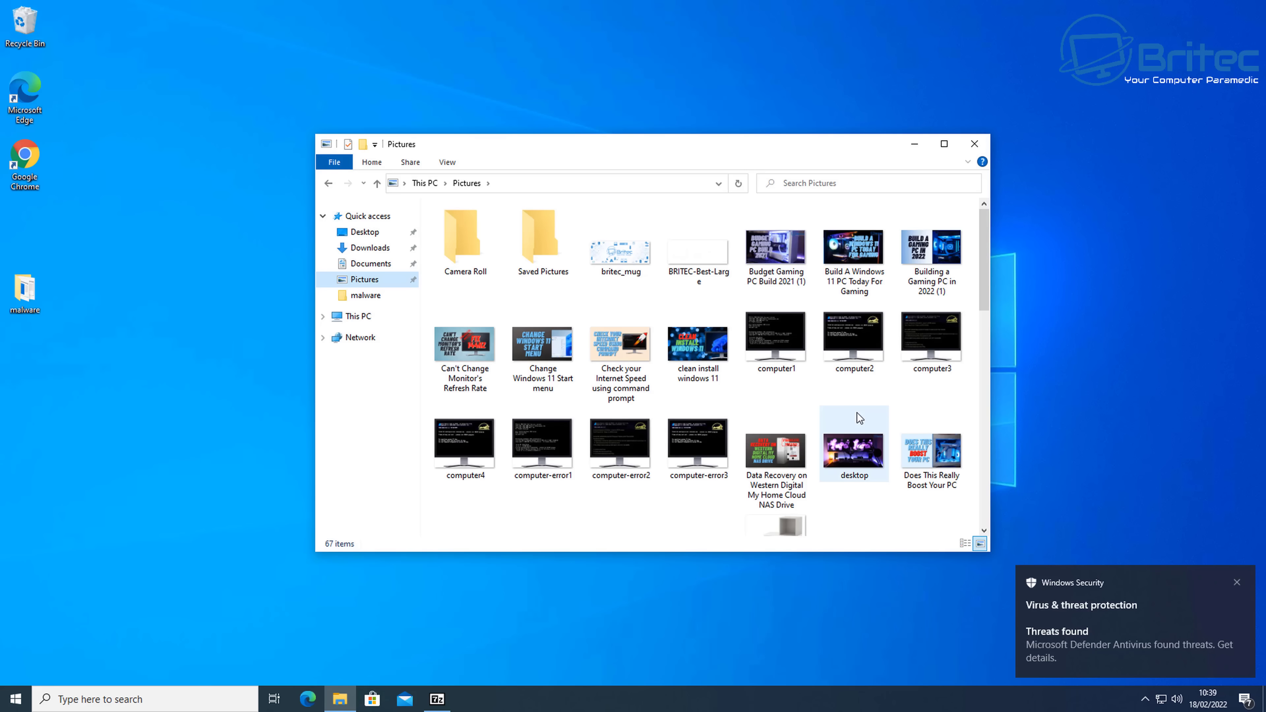
pyautogui.moveTo(984, 258); pyautogui.dragTo(974, 476)
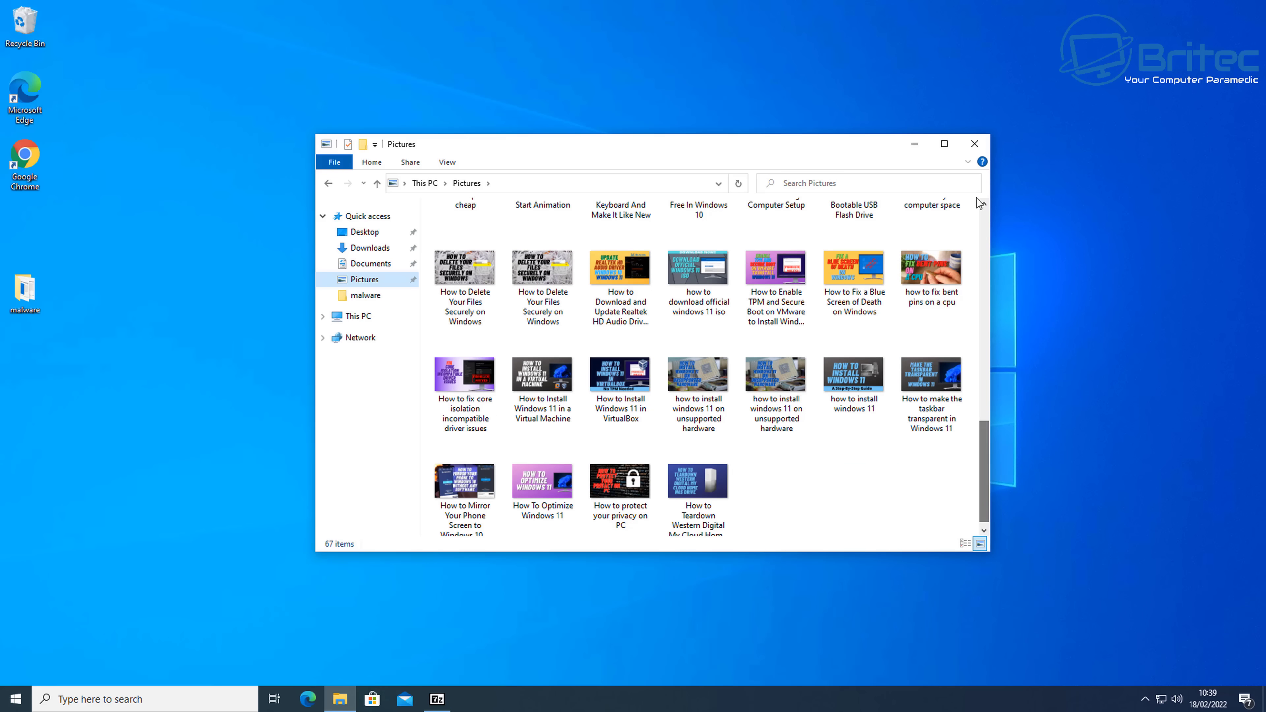
pyautogui.click(974, 144)
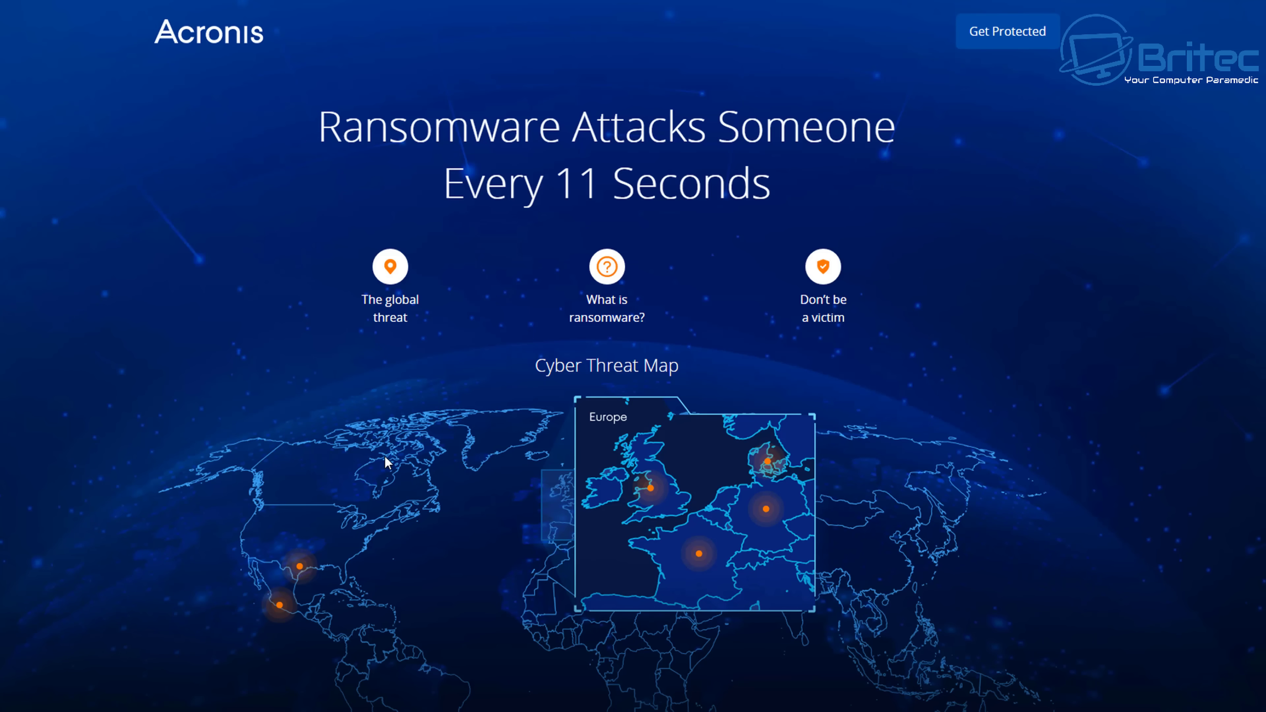
# Review the Acronis ransomware web page, including its protection products for individuals and business and the sections beneath them
pyautogui.scroll(-4, 389, 469)
pyautogui.click(593, 634)
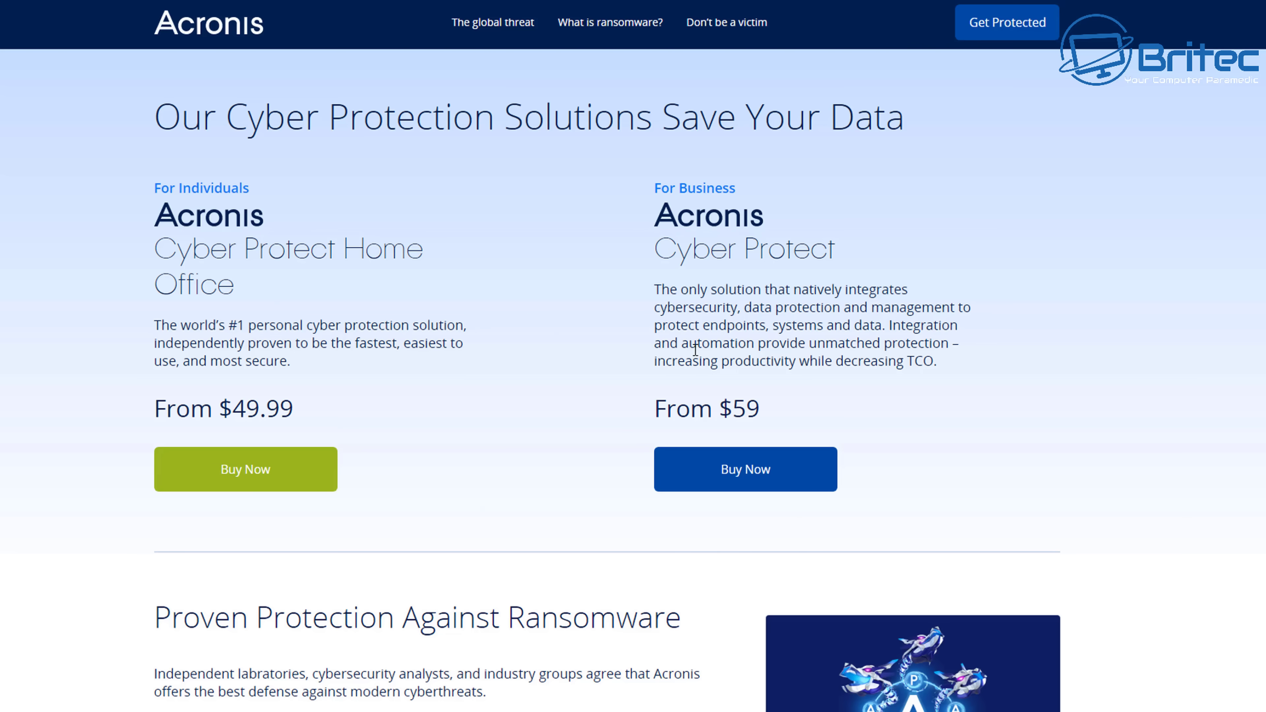
pyautogui.scroll(-1, 936, 432)
pyautogui.scroll(1, 936, 431)
pyautogui.scroll(-4, 770, 355)
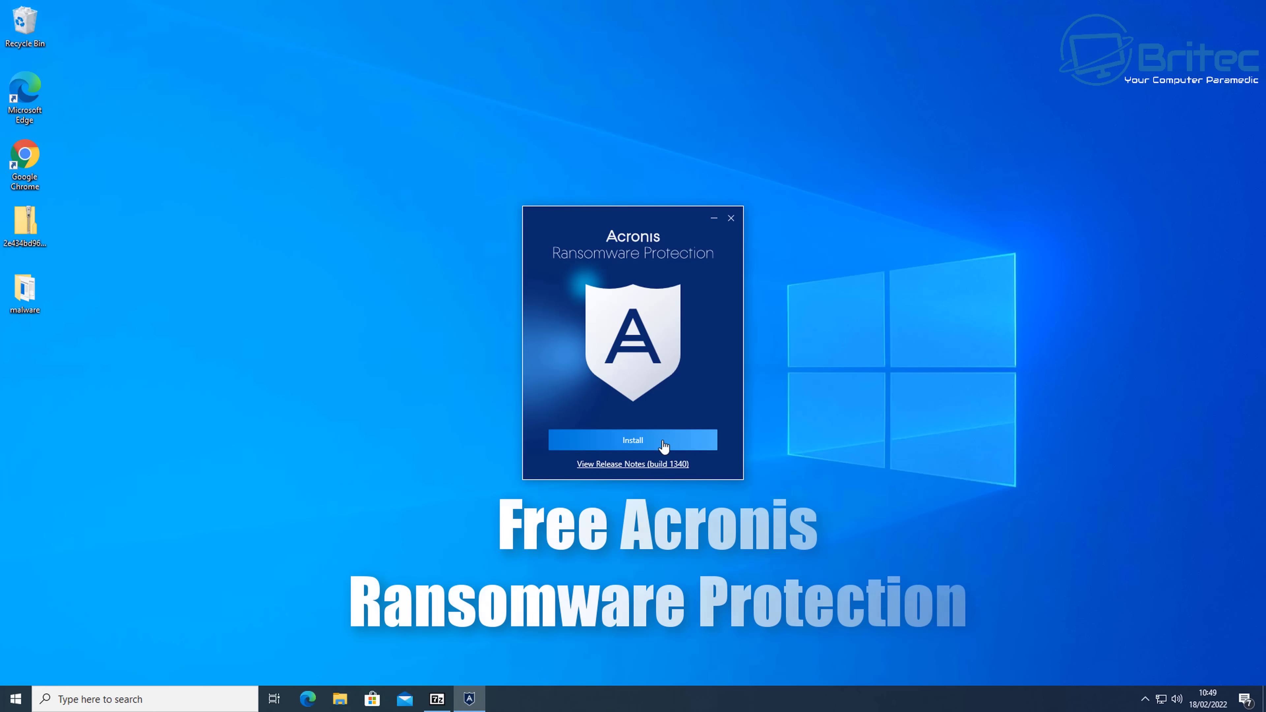
# Install Acronis Ransomware Protection, authorizing it with the administrator password, and close its main window
pyautogui.click(618, 441)
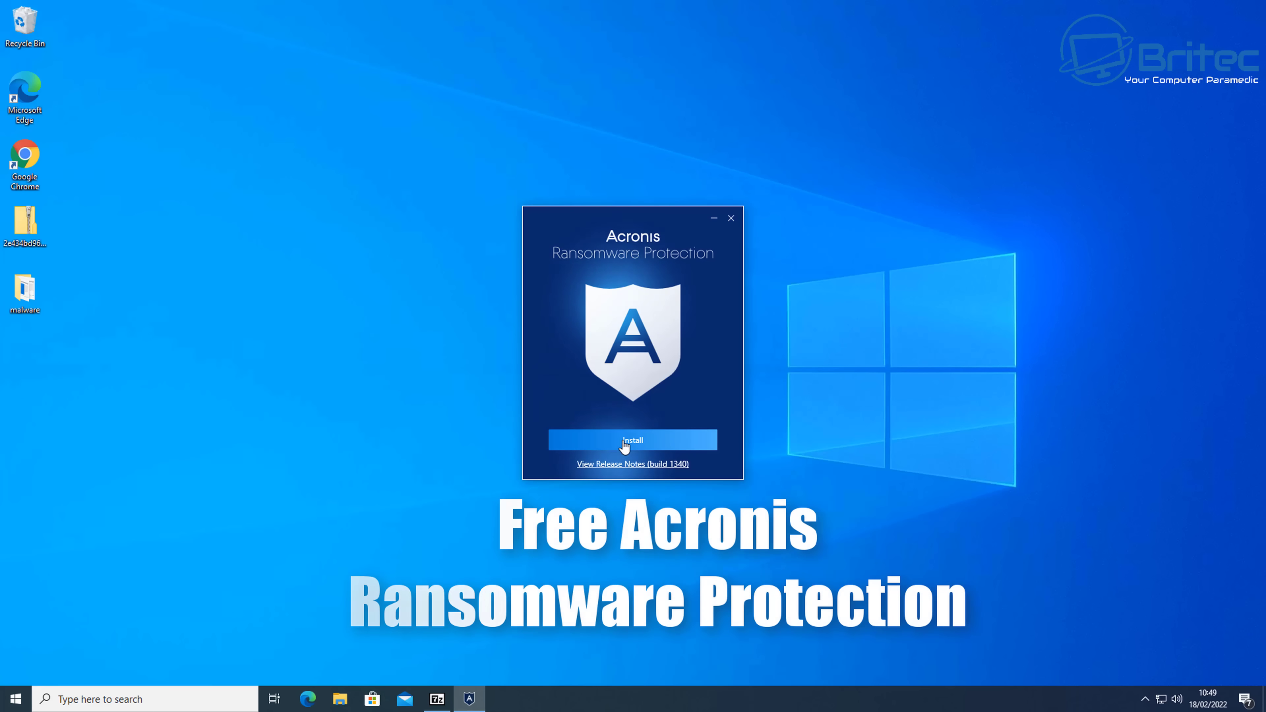
pyautogui.write('******')
pyautogui.click(514, 523)
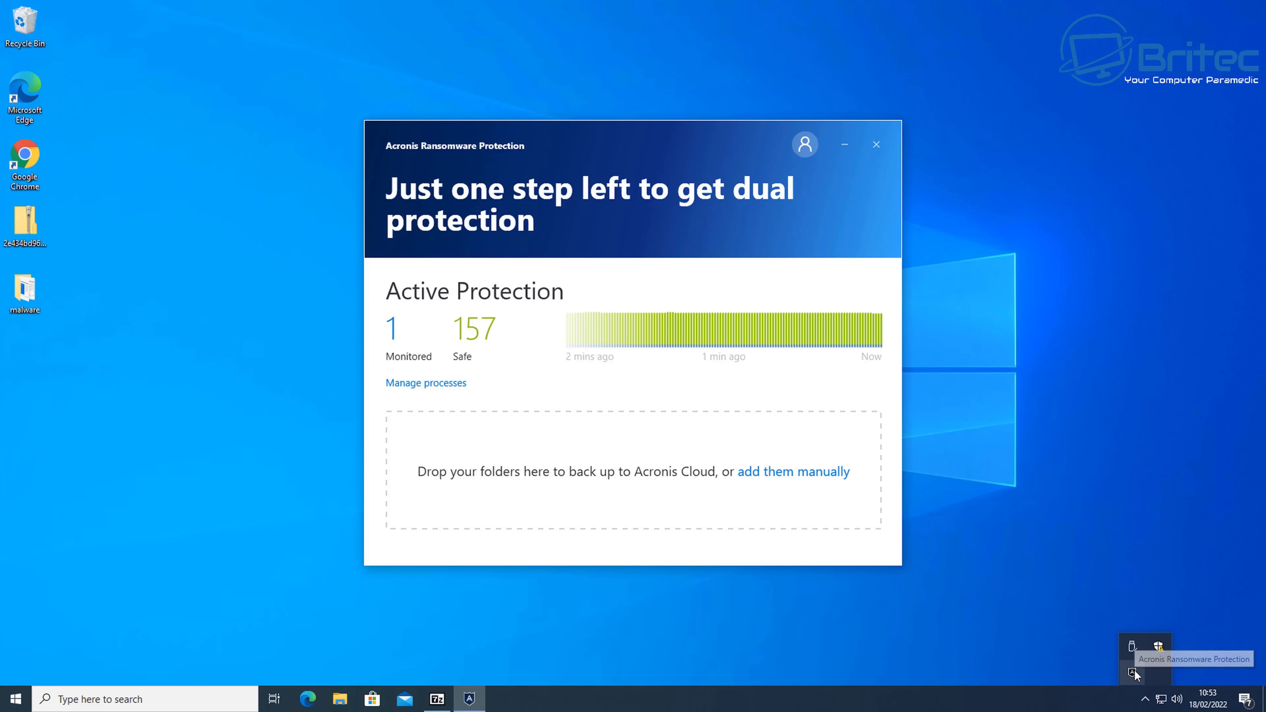
pyautogui.click(877, 145)
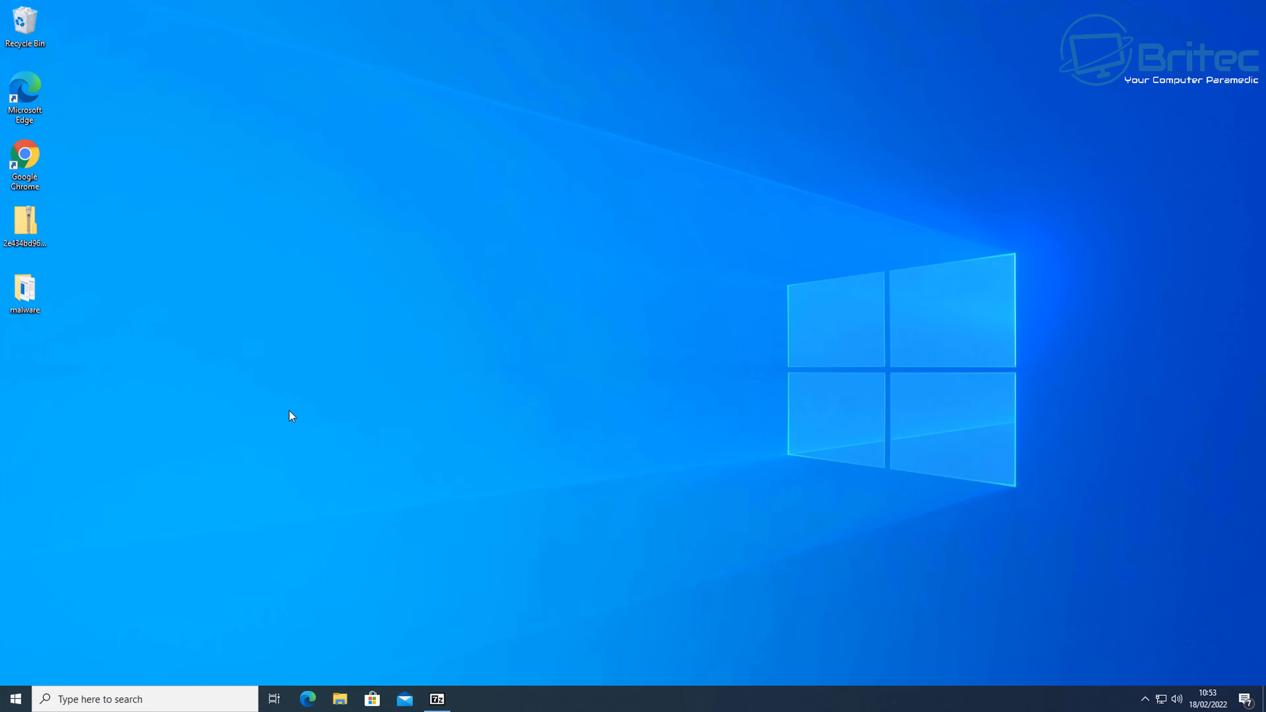
# Move the zip archive to the middle of the desktop and extract its .bin file above it with 7-Zip, entering the archive password
pyautogui.moveTo(30, 230); pyautogui.dragTo(481, 294)
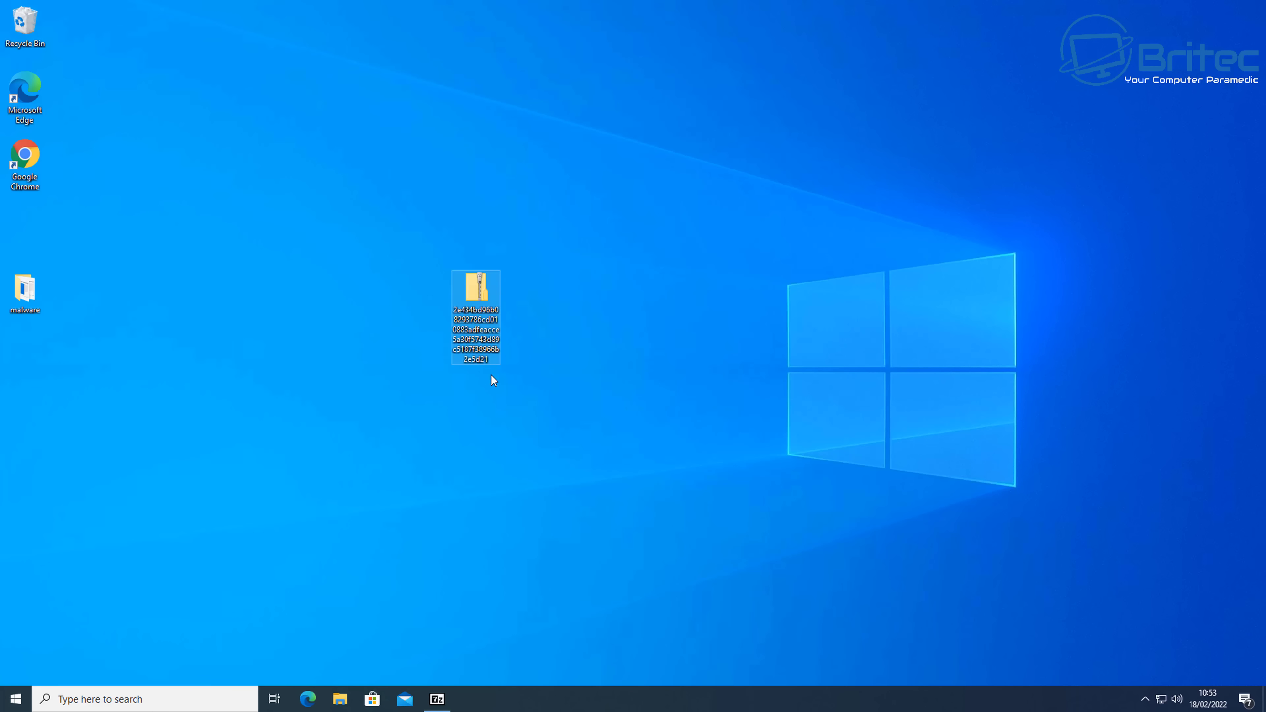
pyautogui.rightClick(474, 288)
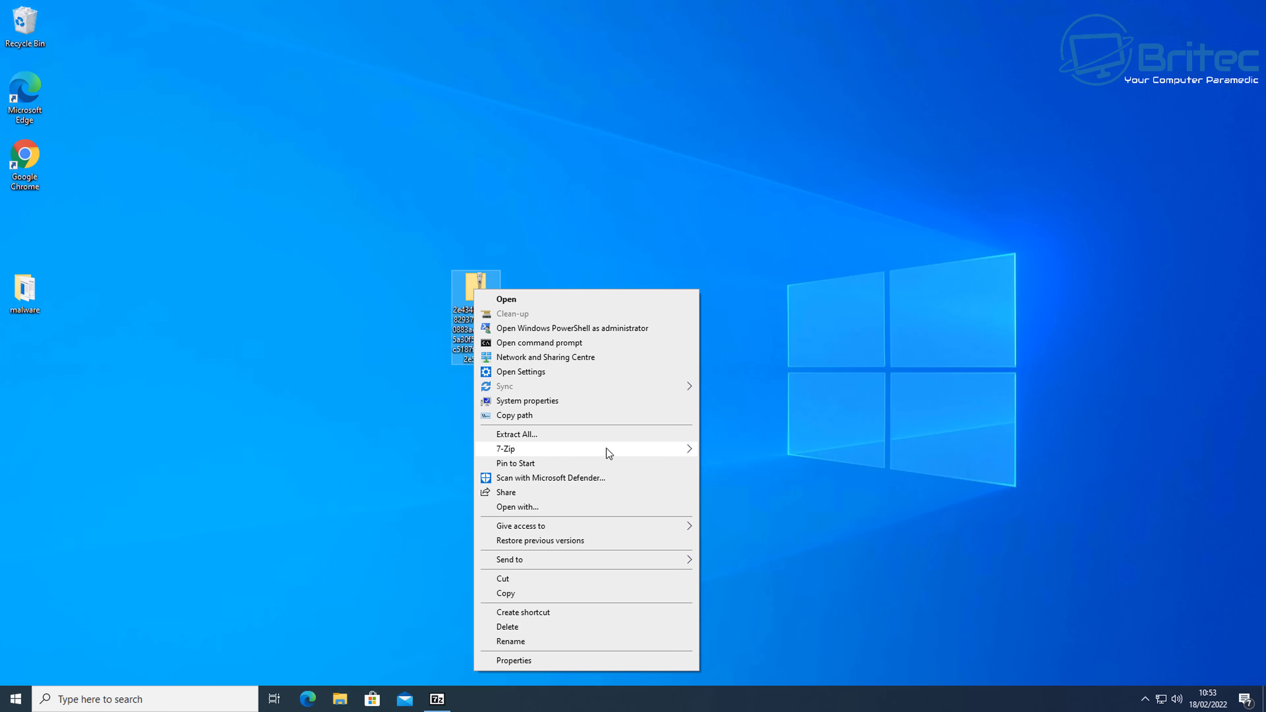
pyautogui.moveTo(606, 448)
pyautogui.click(733, 453)
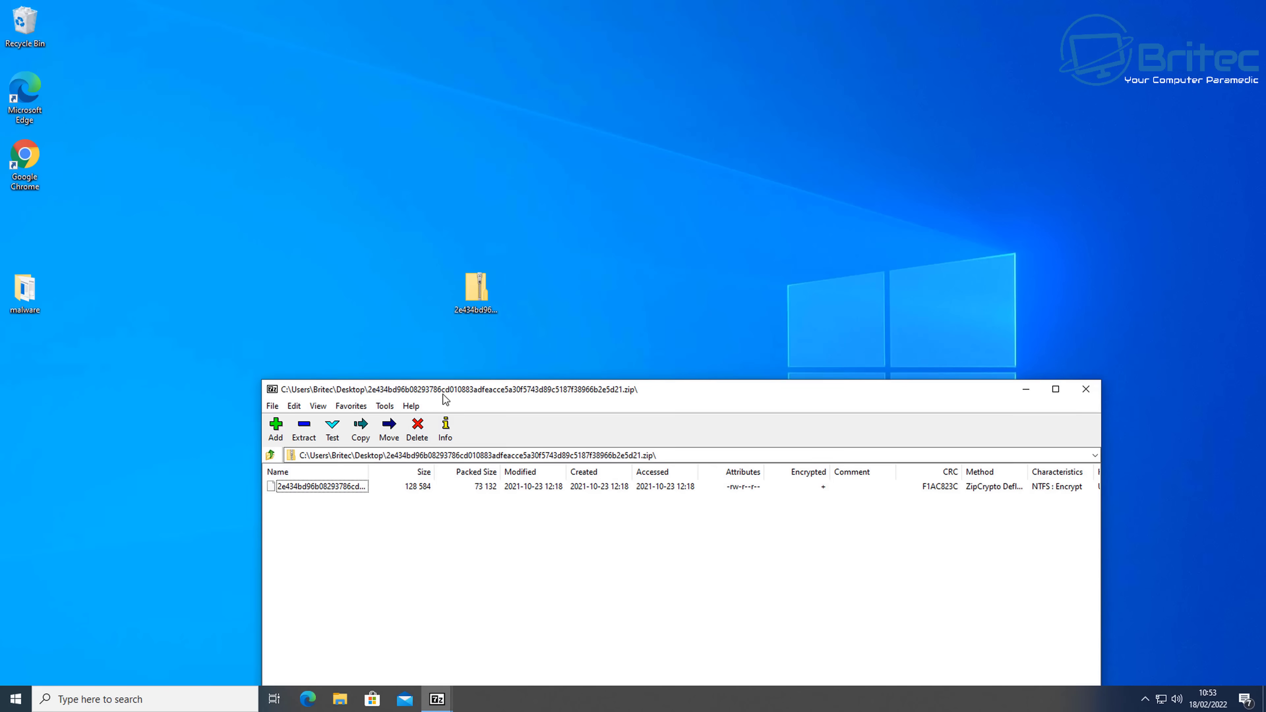
pyautogui.moveTo(326, 328); pyautogui.dragTo(521, 175)
pyautogui.write('infected')
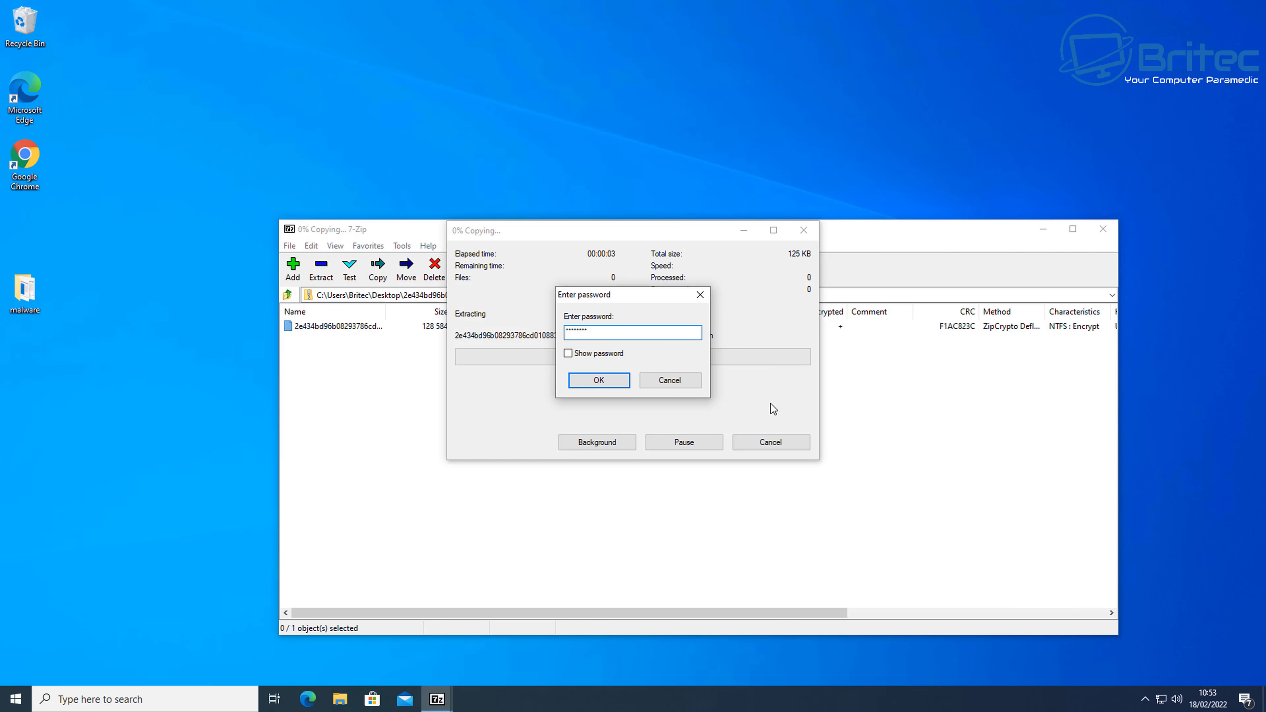
pyautogui.click(617, 384)
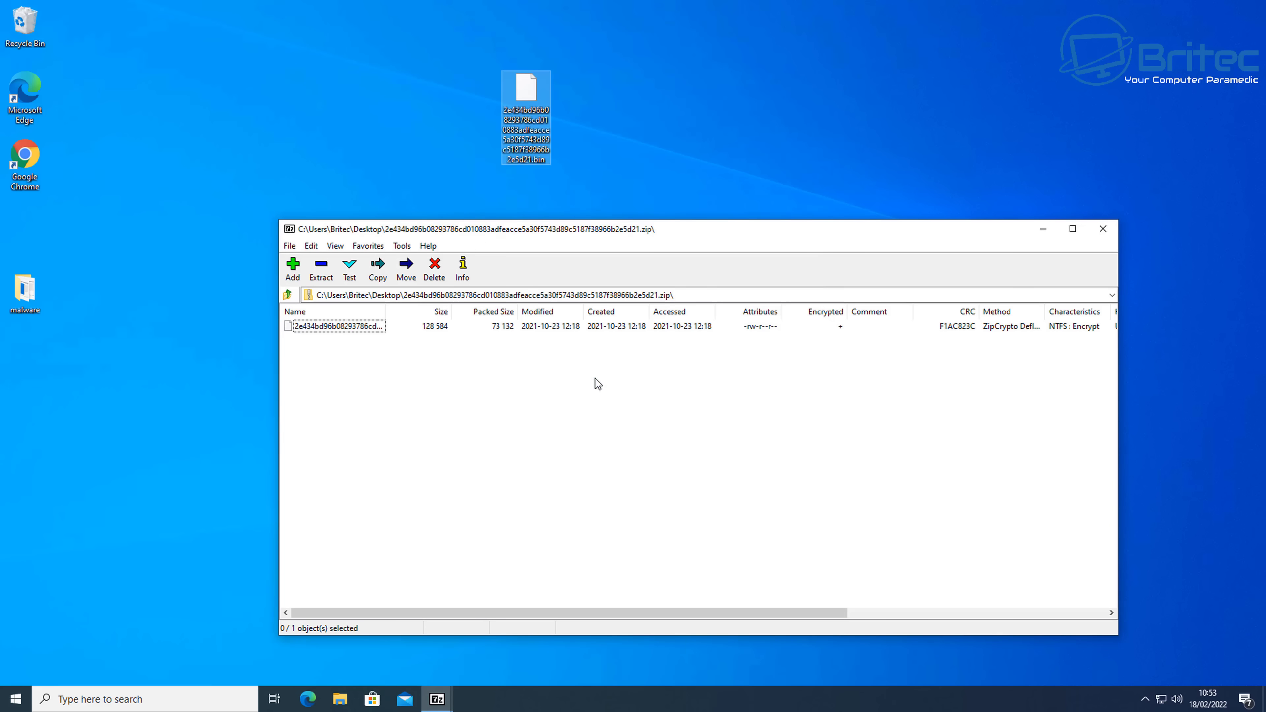
pyautogui.click(1103, 229)
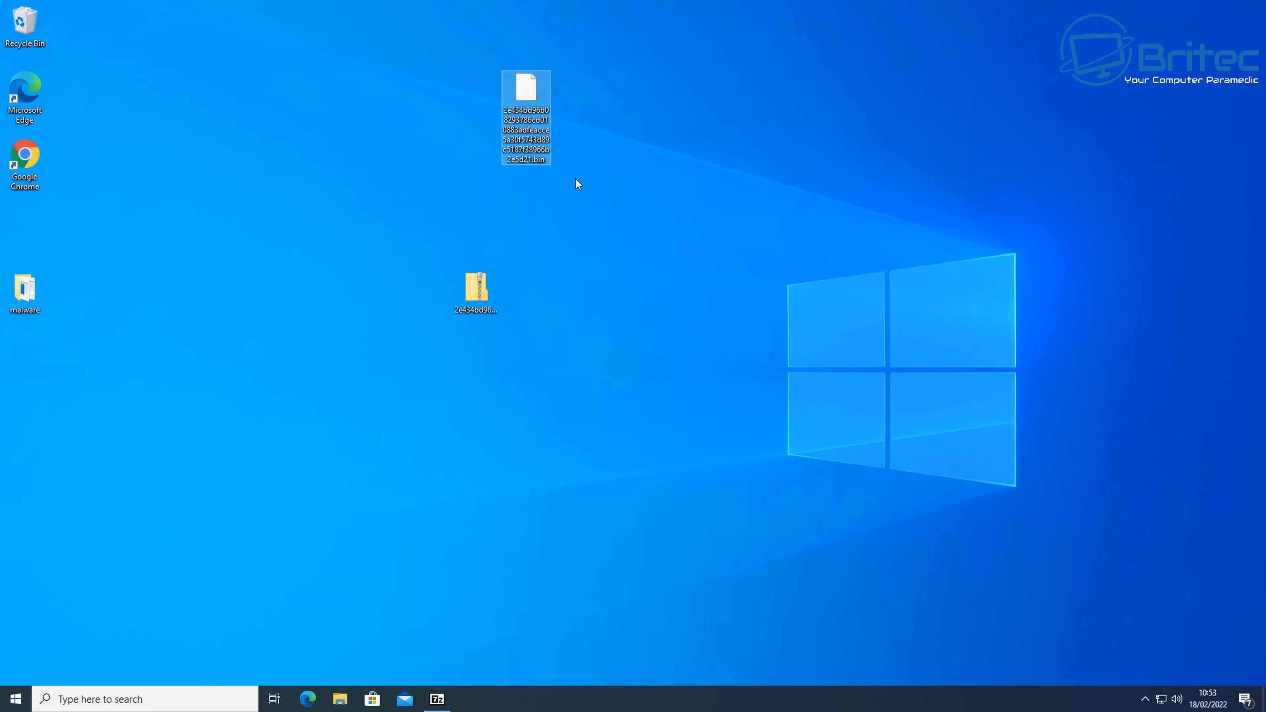
# Change the extracted .bin file's extension to exe, and try to run the file, dismissing its error dialog
pyautogui.rightClick(533, 160)
pyautogui.click(553, 362)
pyautogui.click(546, 159)
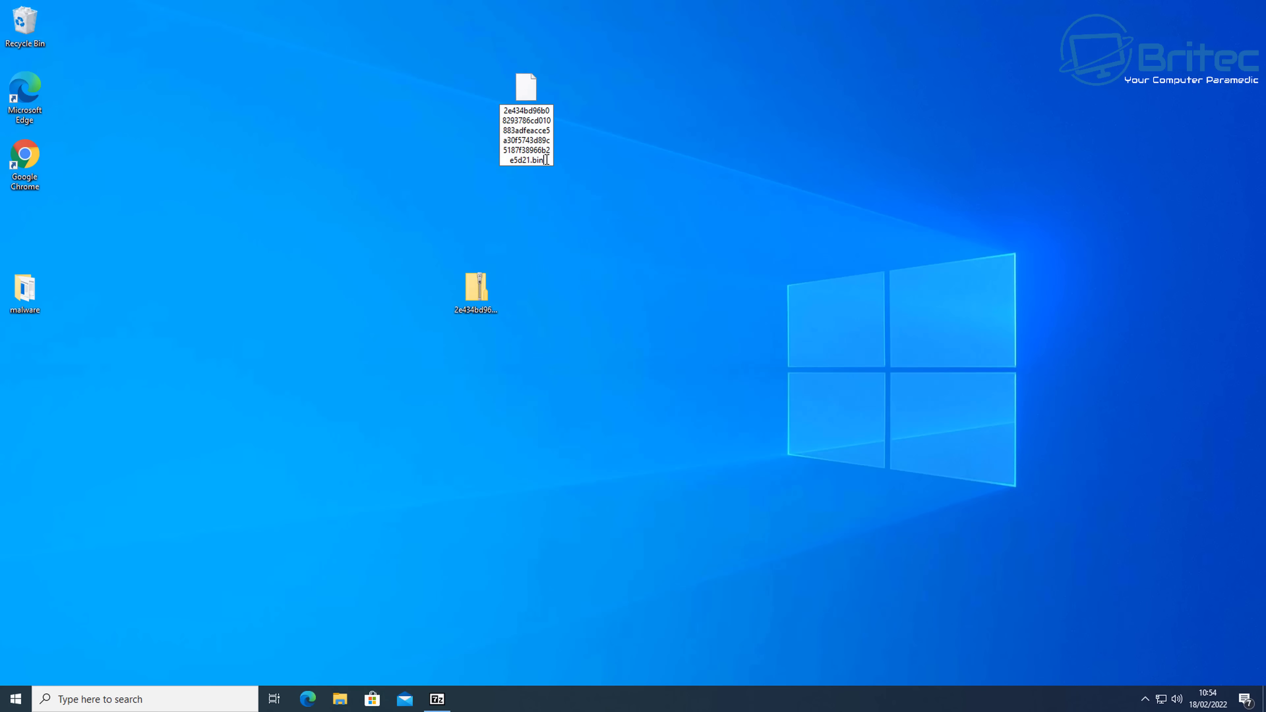
pyautogui.write('exe')
pyautogui.press('Return')
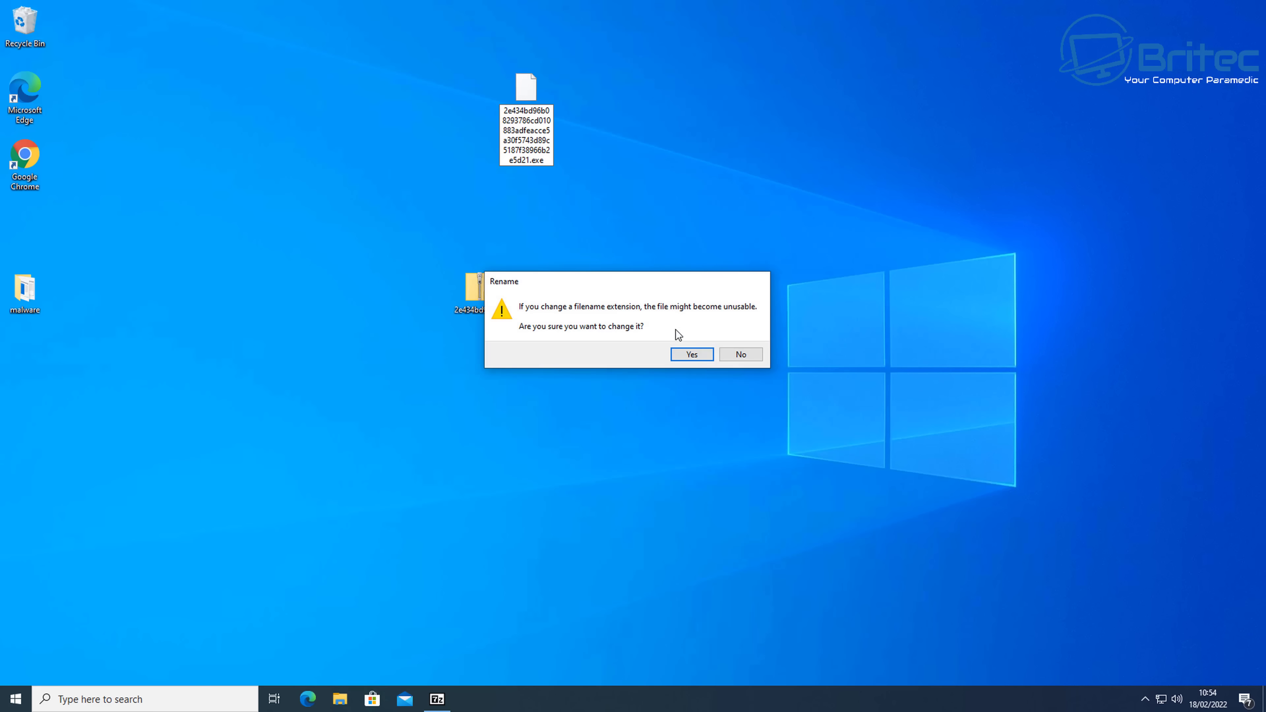
pyautogui.click(700, 358)
pyautogui.doubleClick(523, 88)
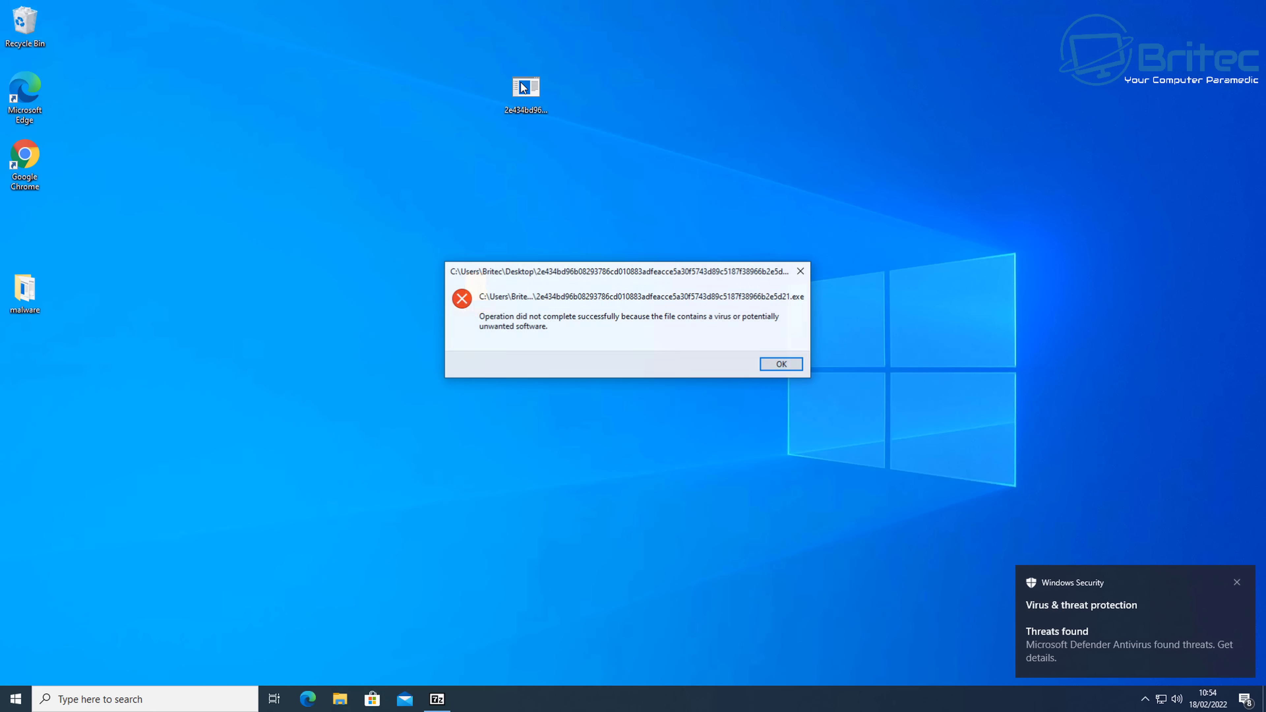
pyautogui.click(781, 364)
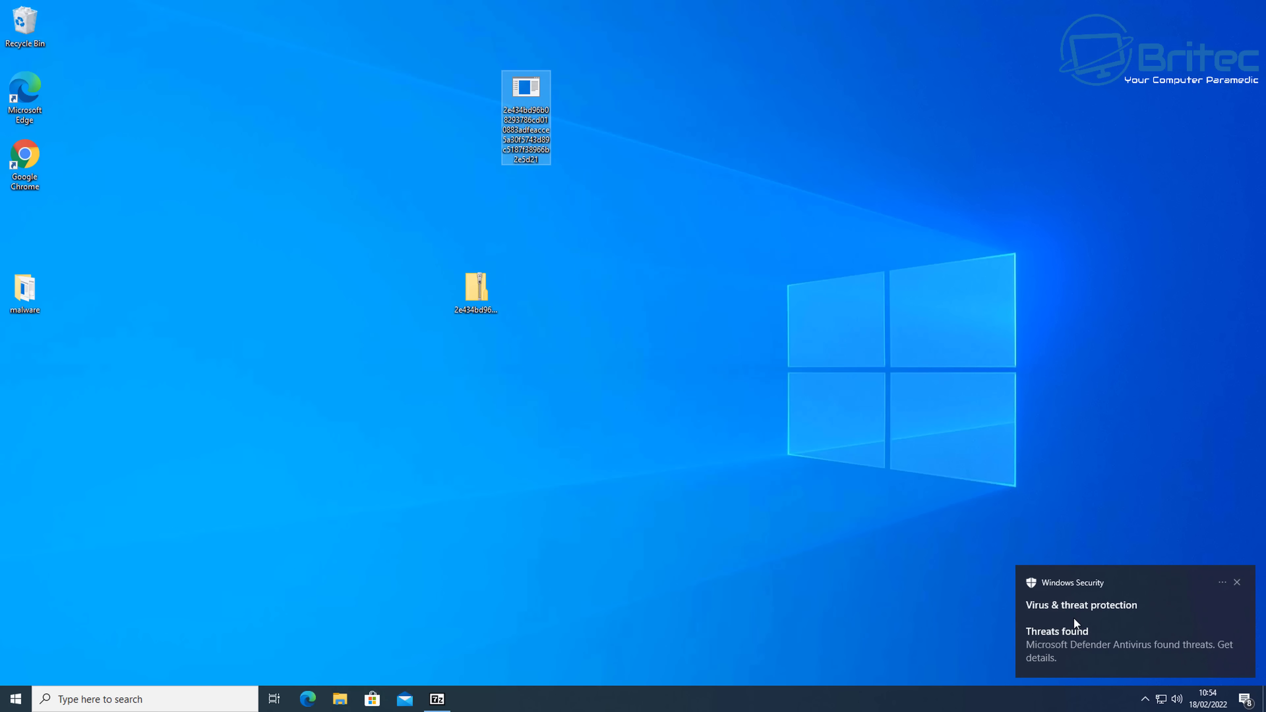
# Turn off Real-time protection in the Virus & threat protection settings, authorizing the change with the administrator password
pyautogui.click(688, 368)
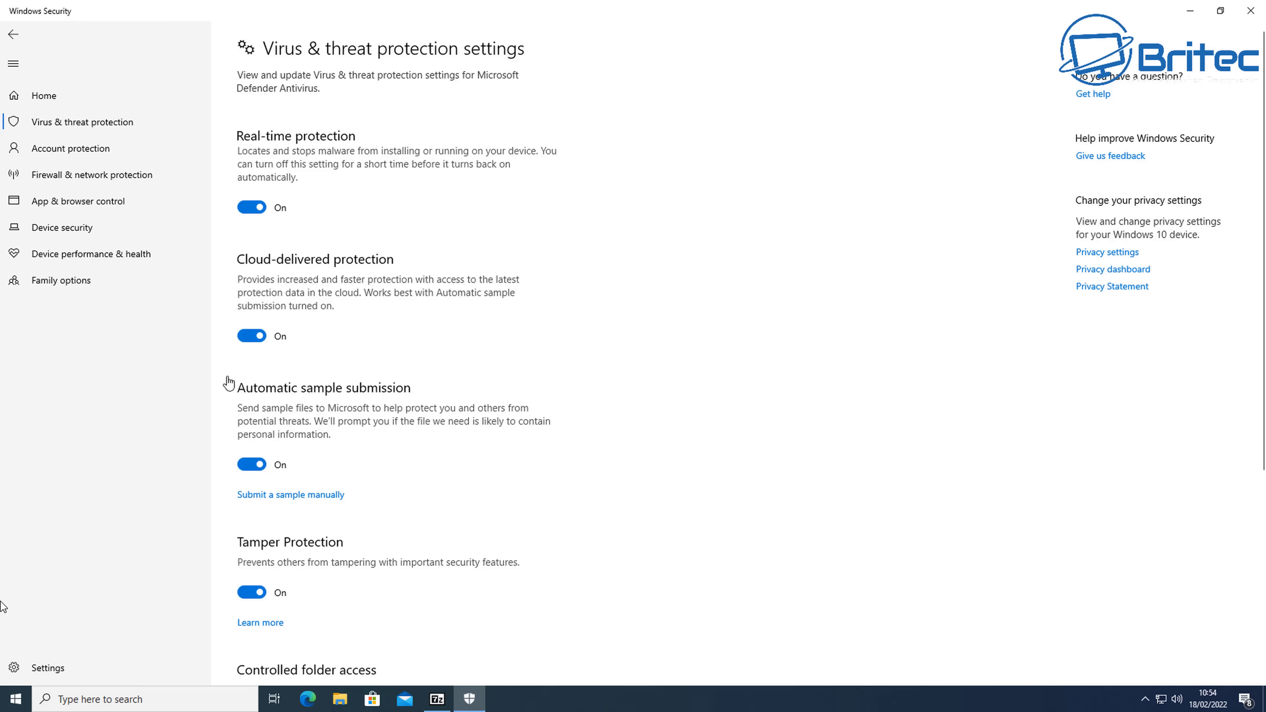
pyautogui.click(253, 208)
pyautogui.write('p')
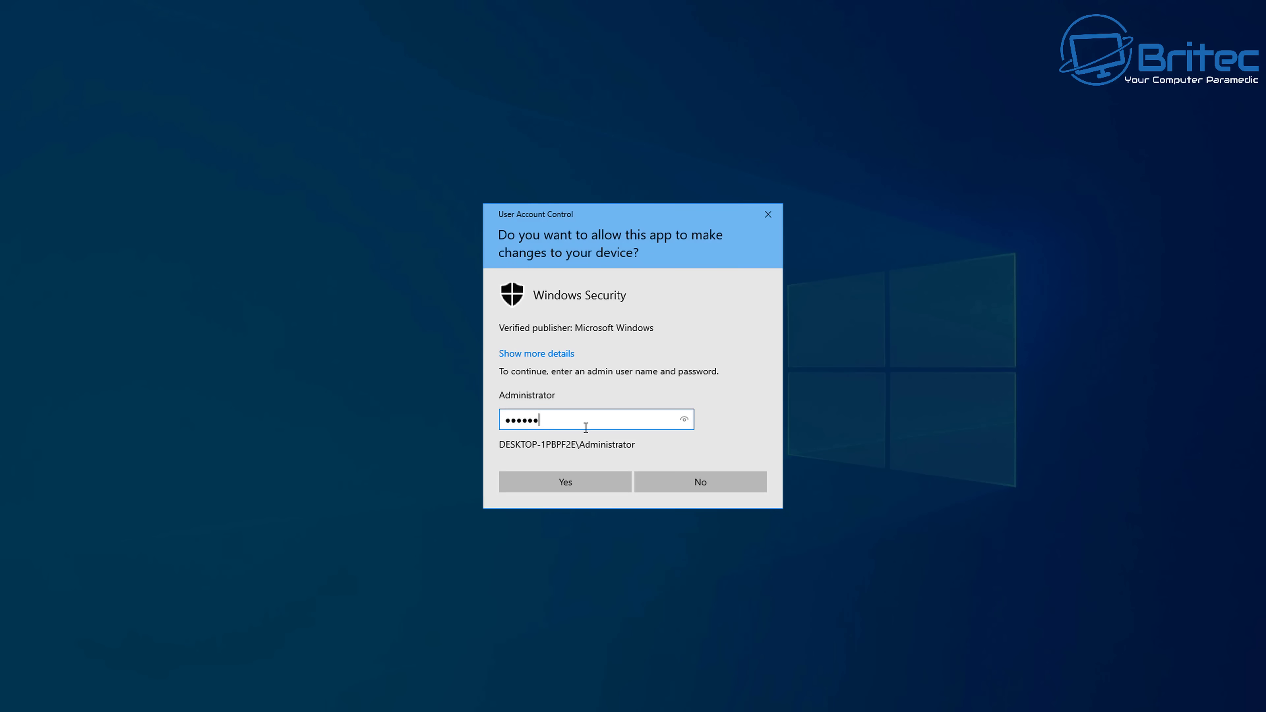
pyautogui.click(570, 483)
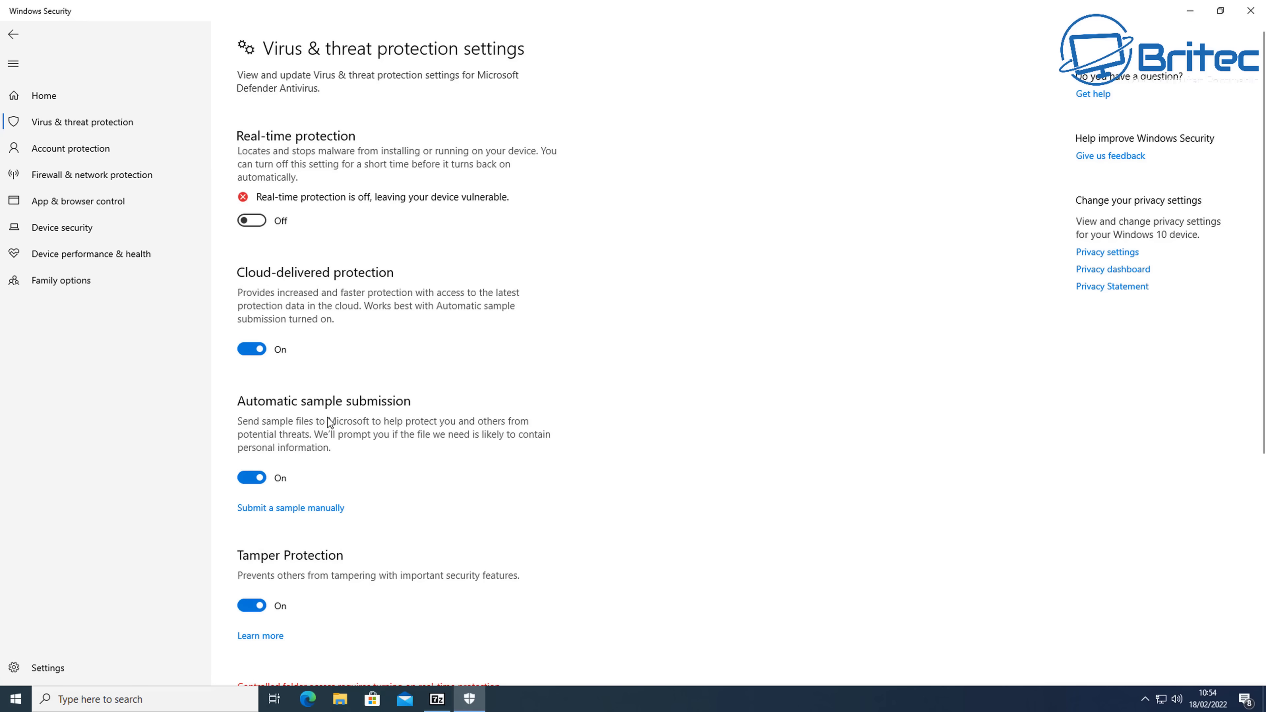
# Turn off Cloud-delivered protection, Automatic sample submission and Tamper Protection, and minimize Windows Security
pyautogui.click(253, 349)
pyautogui.click(254, 504)
pyautogui.click(251, 658)
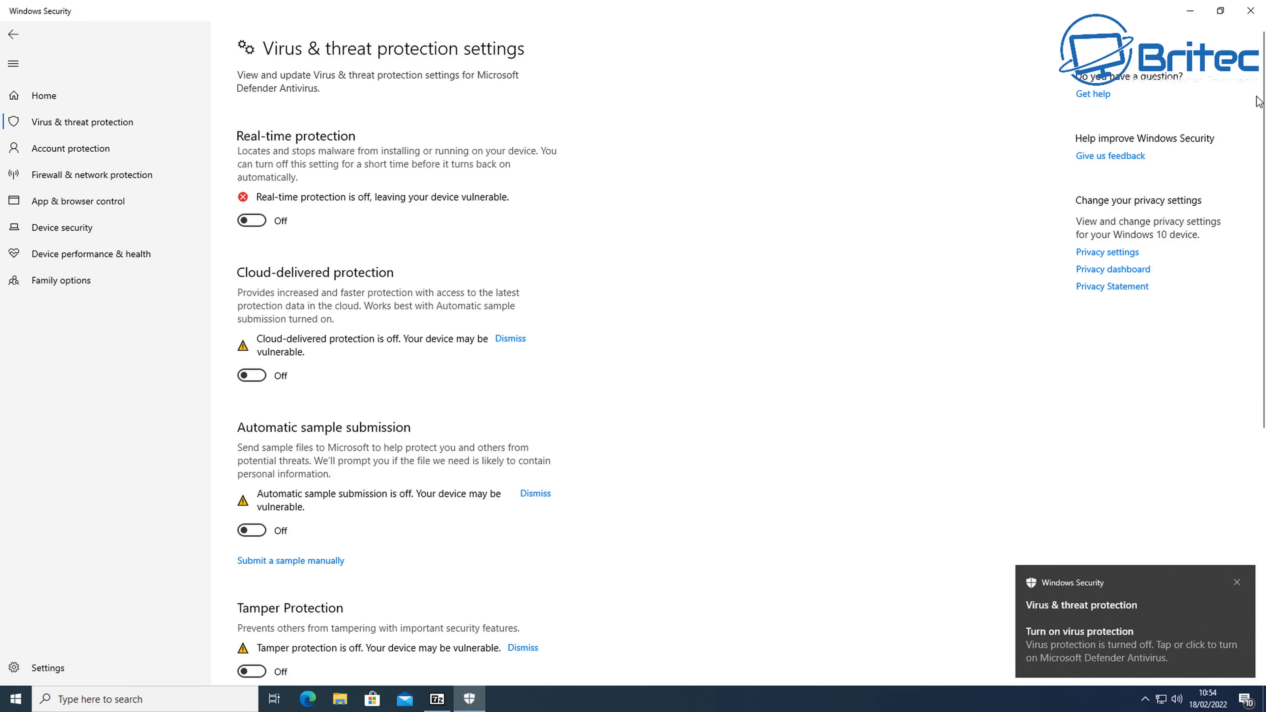
pyautogui.click(1189, 10)
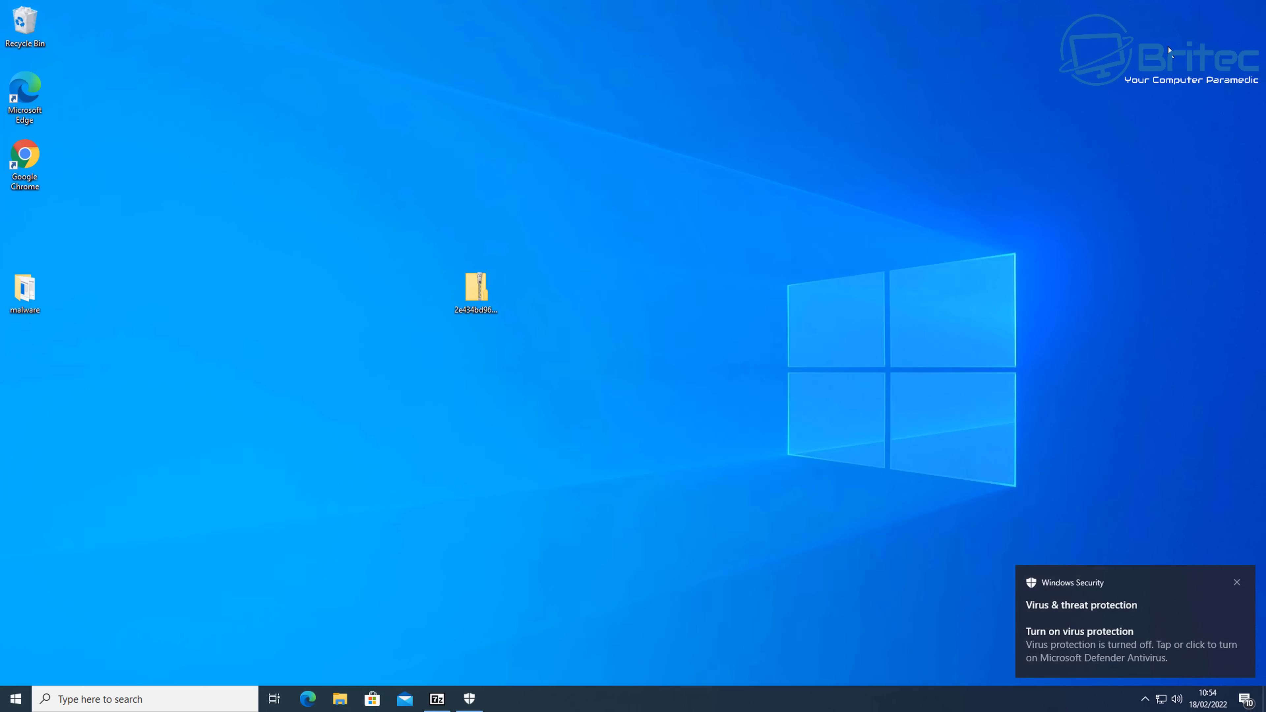
# Dismiss the virus protection notification and check the hidden notification-area icons
pyautogui.click(1237, 581)
pyautogui.click(1145, 699)
pyautogui.click(1145, 700)
# Open the desktop zip archive in 7-Zip and extract its .bin file onto the desktop above the archive
pyautogui.click(475, 292)
pyautogui.rightClick(476, 288)
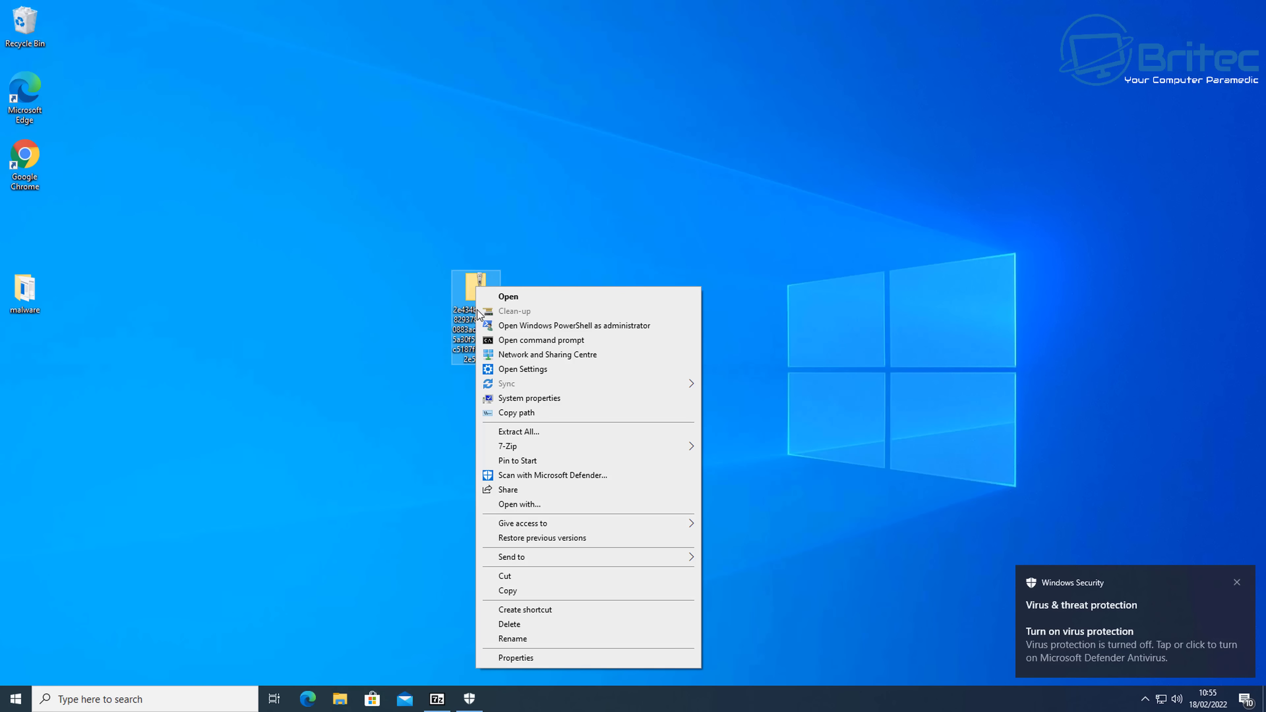
pyautogui.moveTo(550, 446)
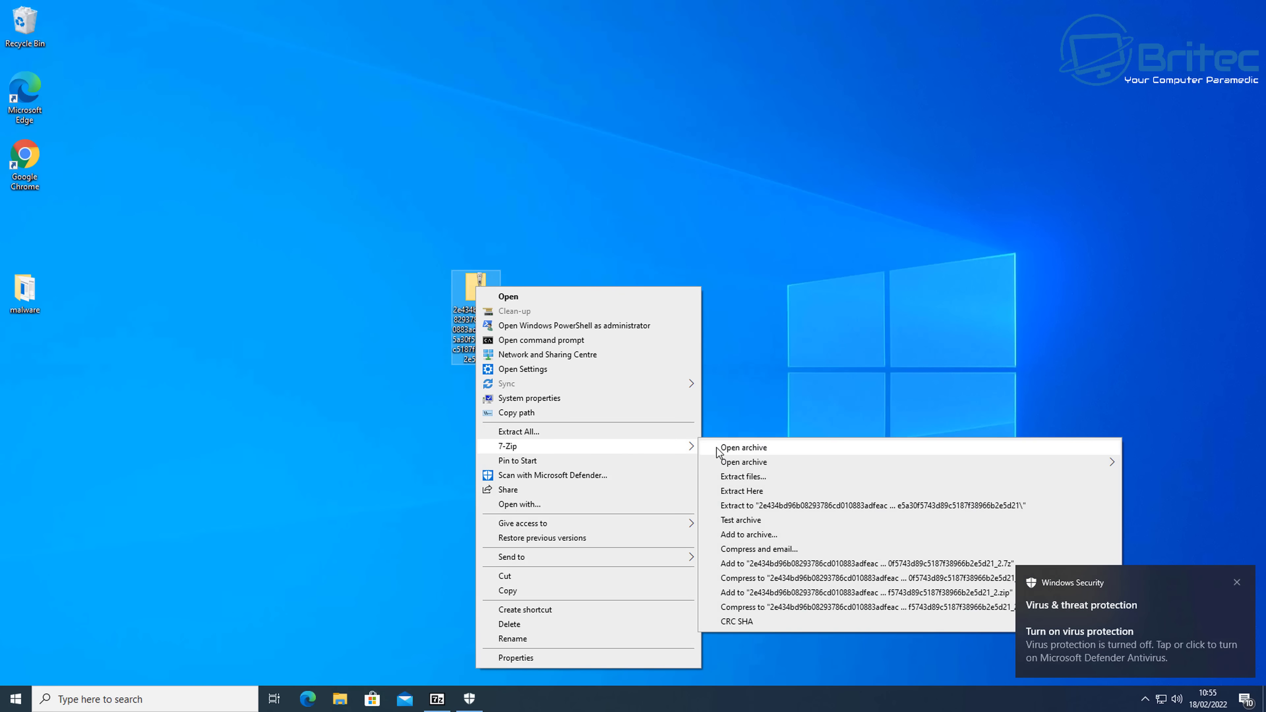
pyautogui.click(738, 447)
pyautogui.moveTo(343, 329); pyautogui.dragTo(417, 305)
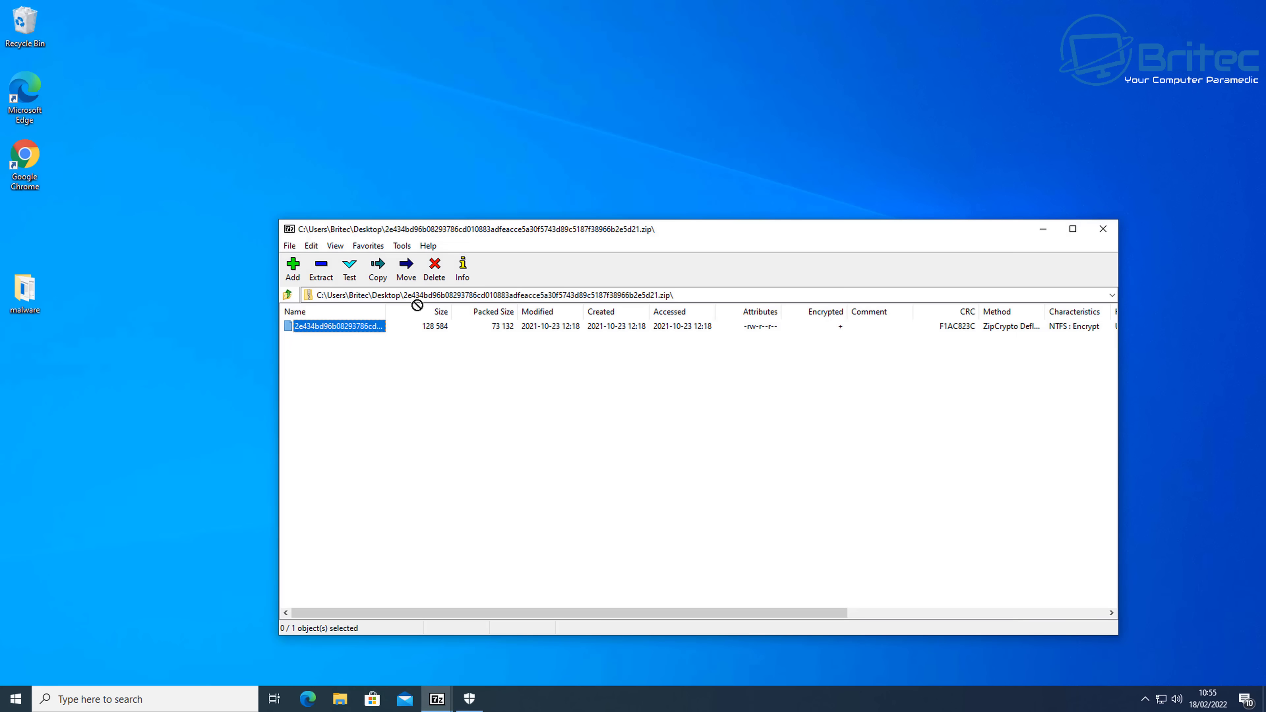
pyautogui.moveTo(552, 173); pyautogui.dragTo(553, 175)
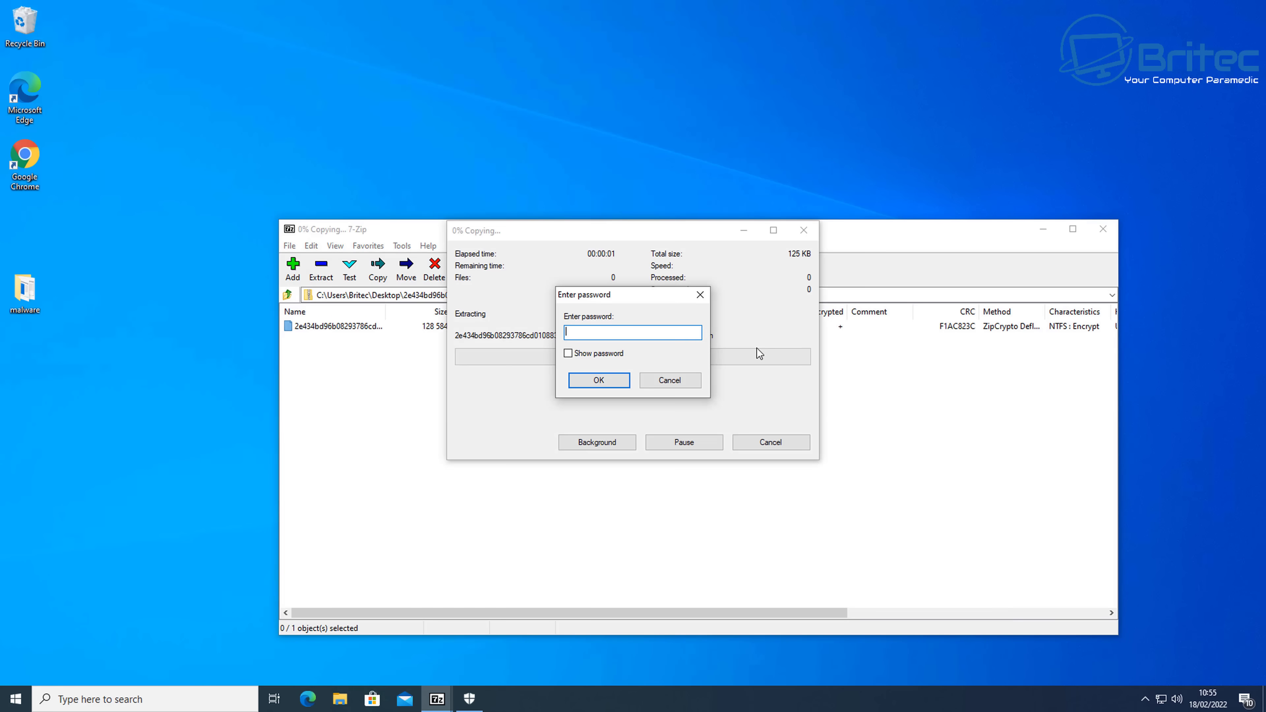
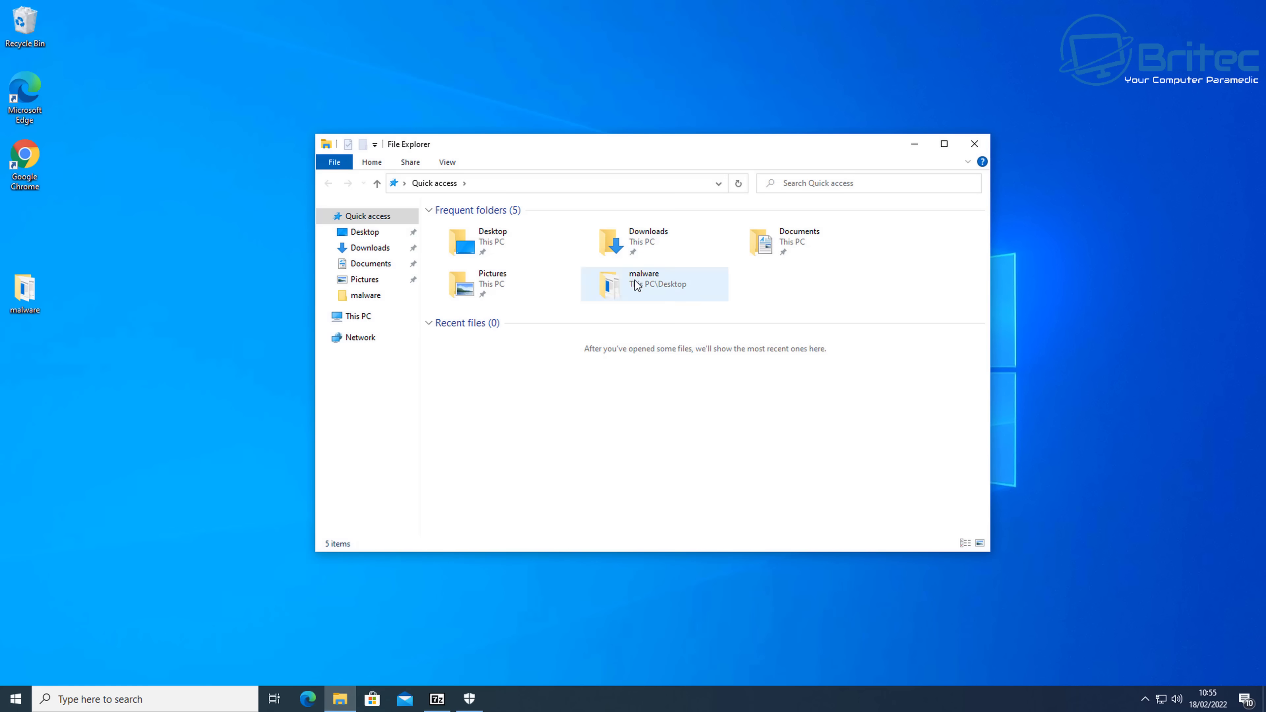
# Open the Pictures folder to check the image files' condition, and close File Explorer
pyautogui.doubleClick(513, 291)
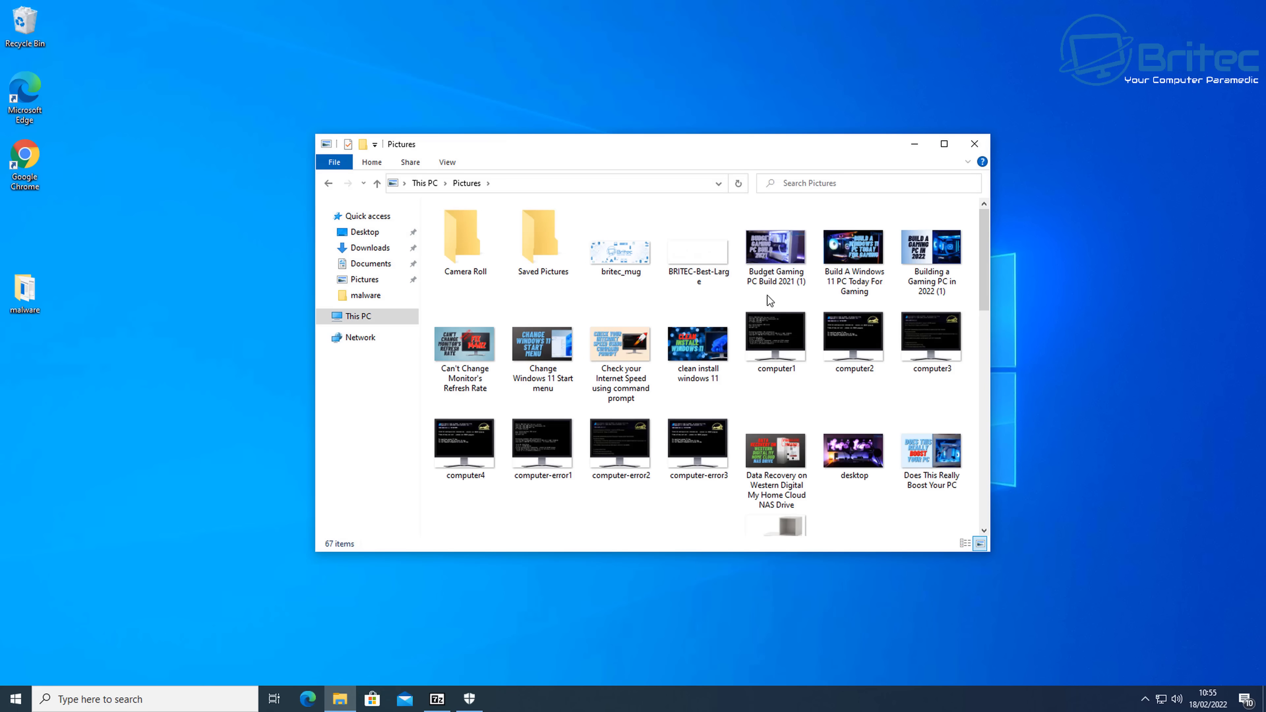
pyautogui.scroll(-10, 800, 433)
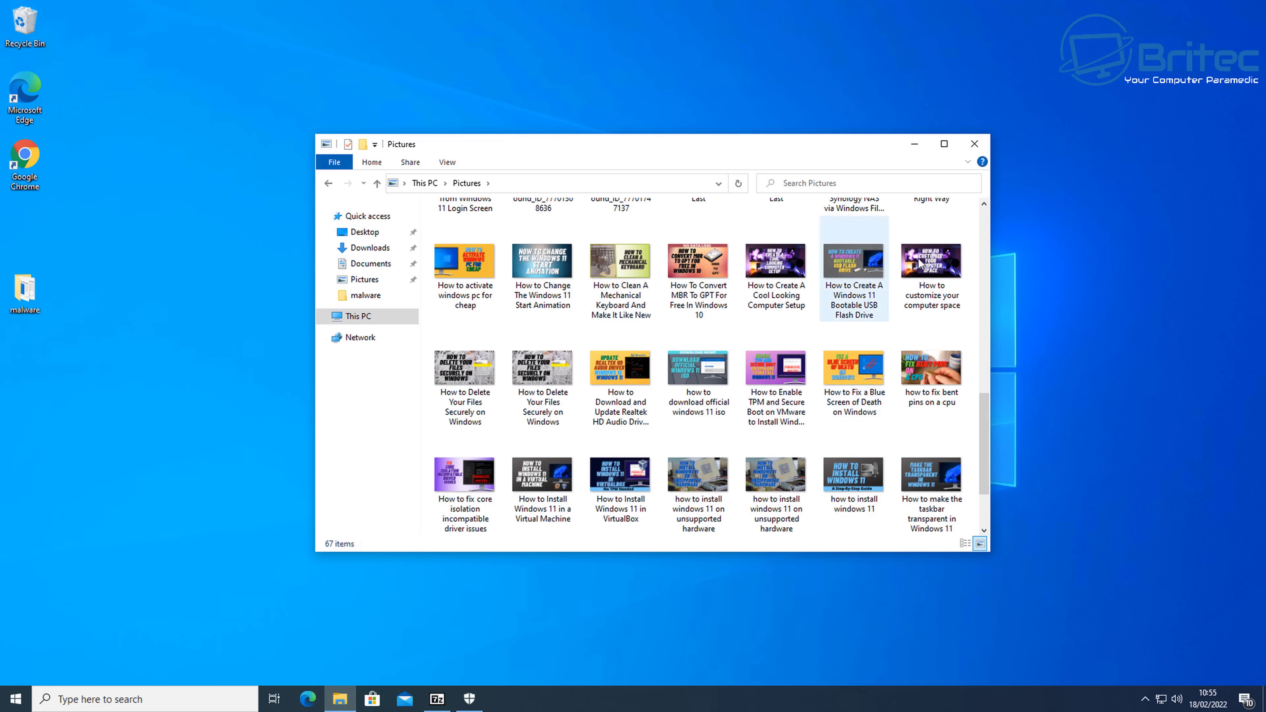
pyautogui.click(979, 144)
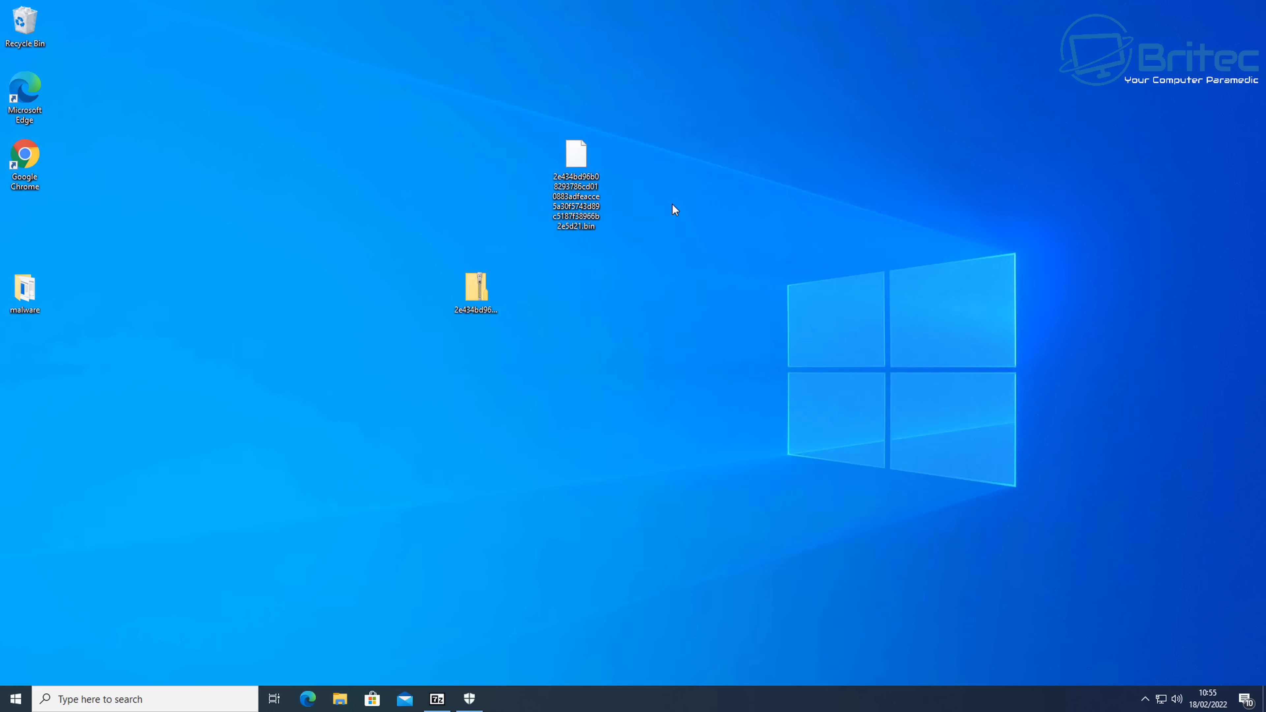
# Change the extracted desktop file's extension from .bin to .exe, accept the extension change, and run the file
pyautogui.rightClick(581, 223)
pyautogui.click(633, 426)
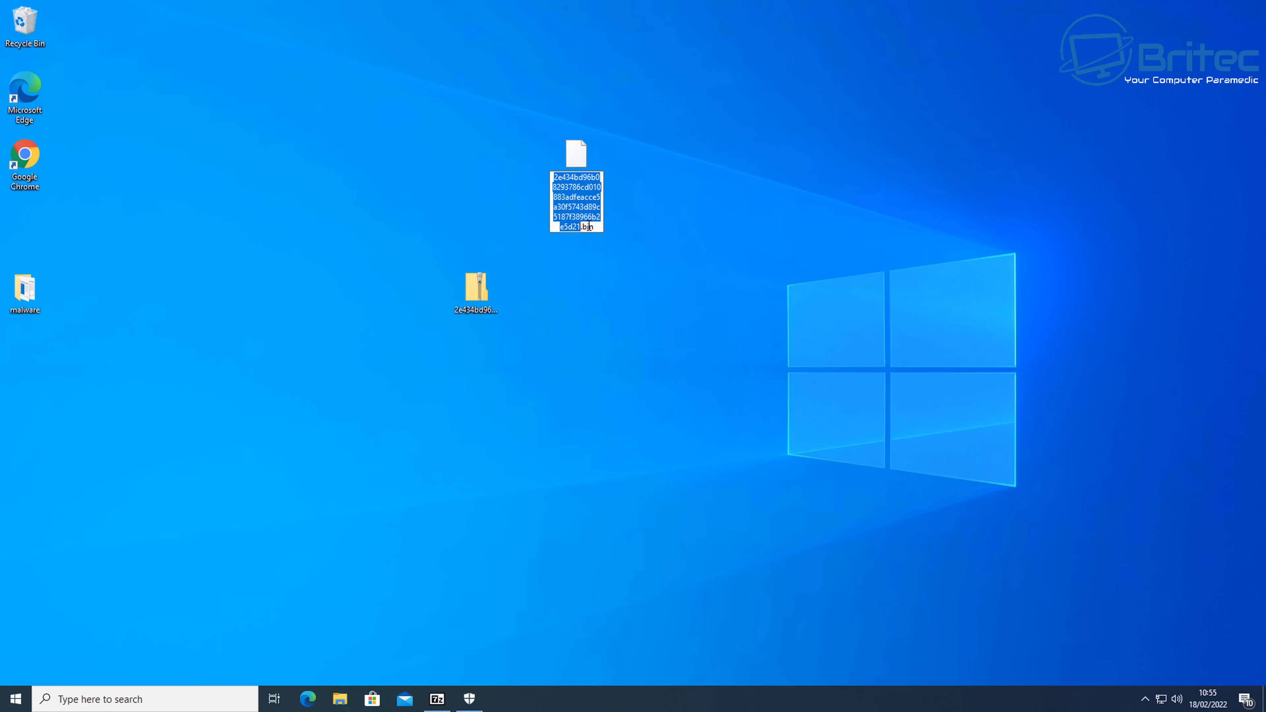
pyautogui.moveTo(594, 227); pyautogui.dragTo(584, 233)
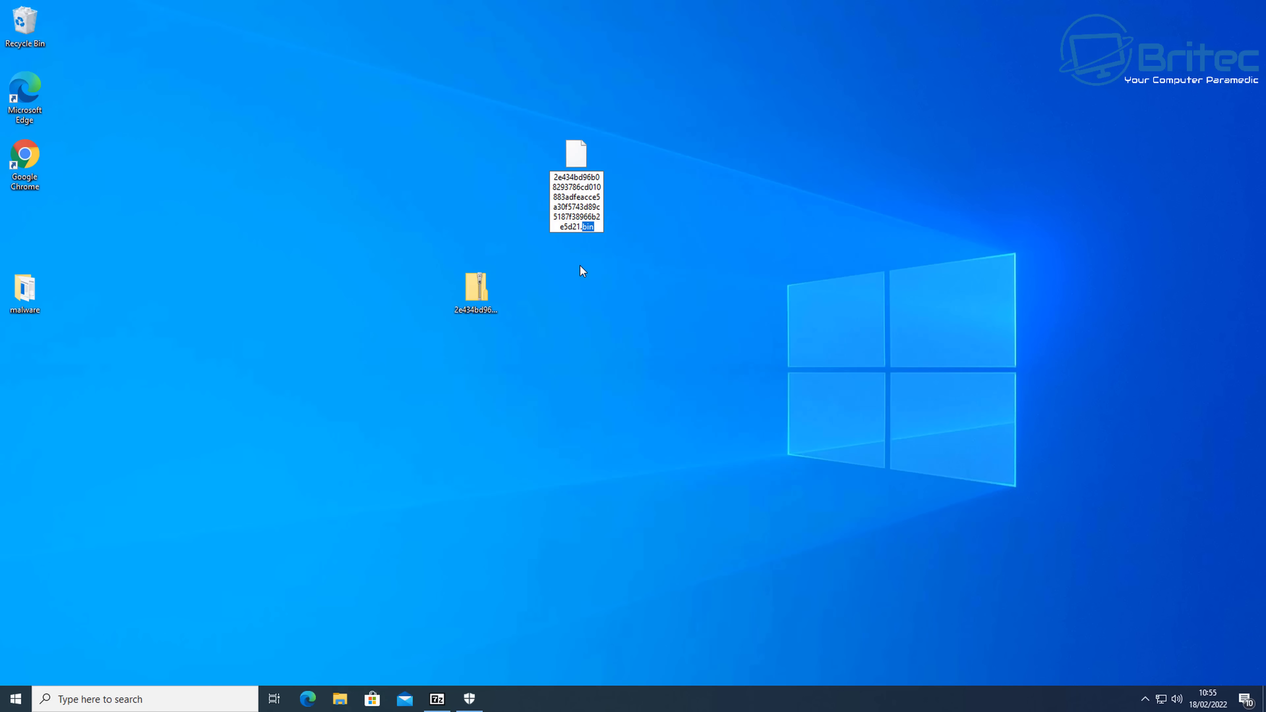
pyautogui.write('exe')
pyautogui.press('Return')
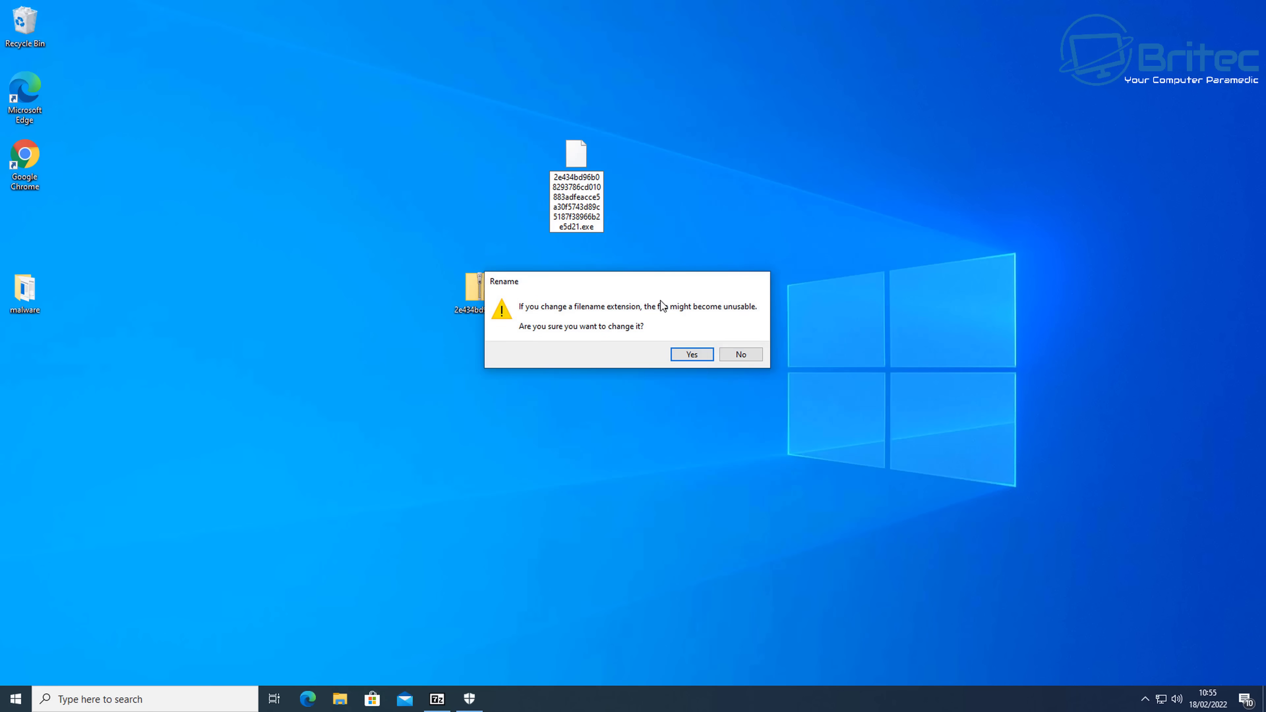
pyautogui.click(687, 354)
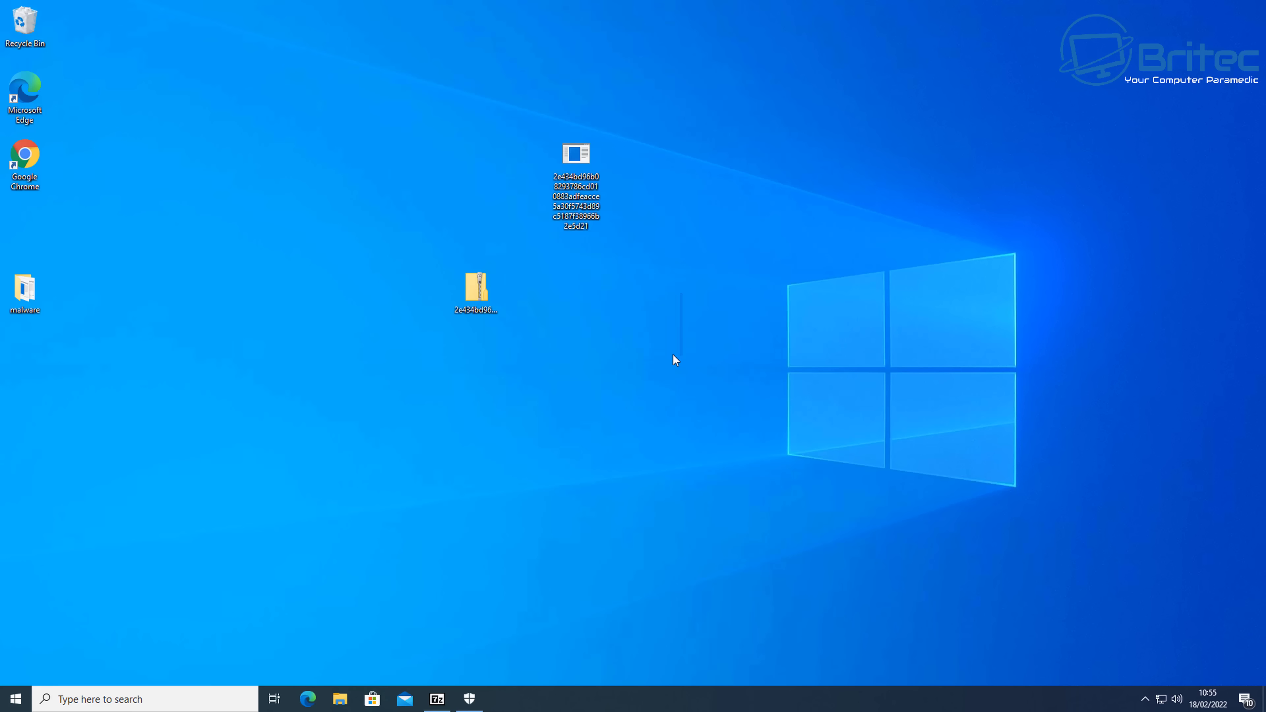
pyautogui.doubleClick(573, 155)
pyautogui.moveTo(447, 147); pyautogui.dragTo(598, 152)
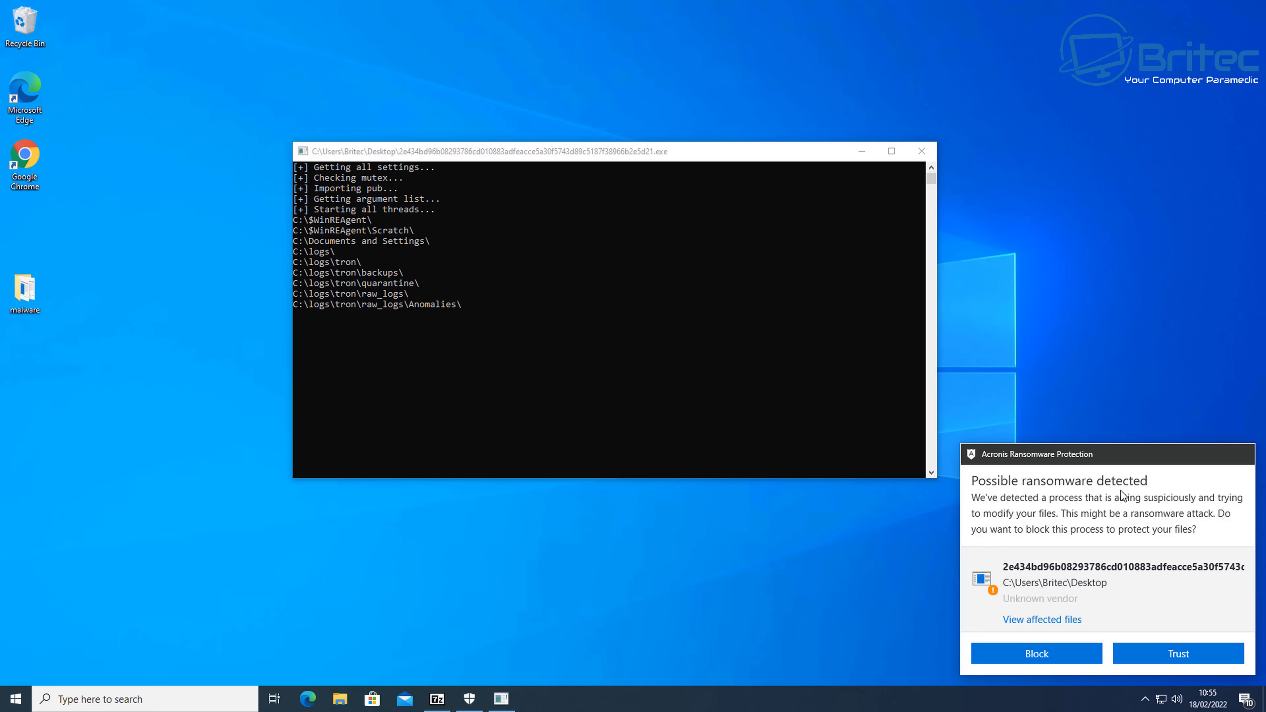
# Block the suspicious process in Acronis Ransomware Protection, recover the affected files, and close the notification
pyautogui.click(1061, 654)
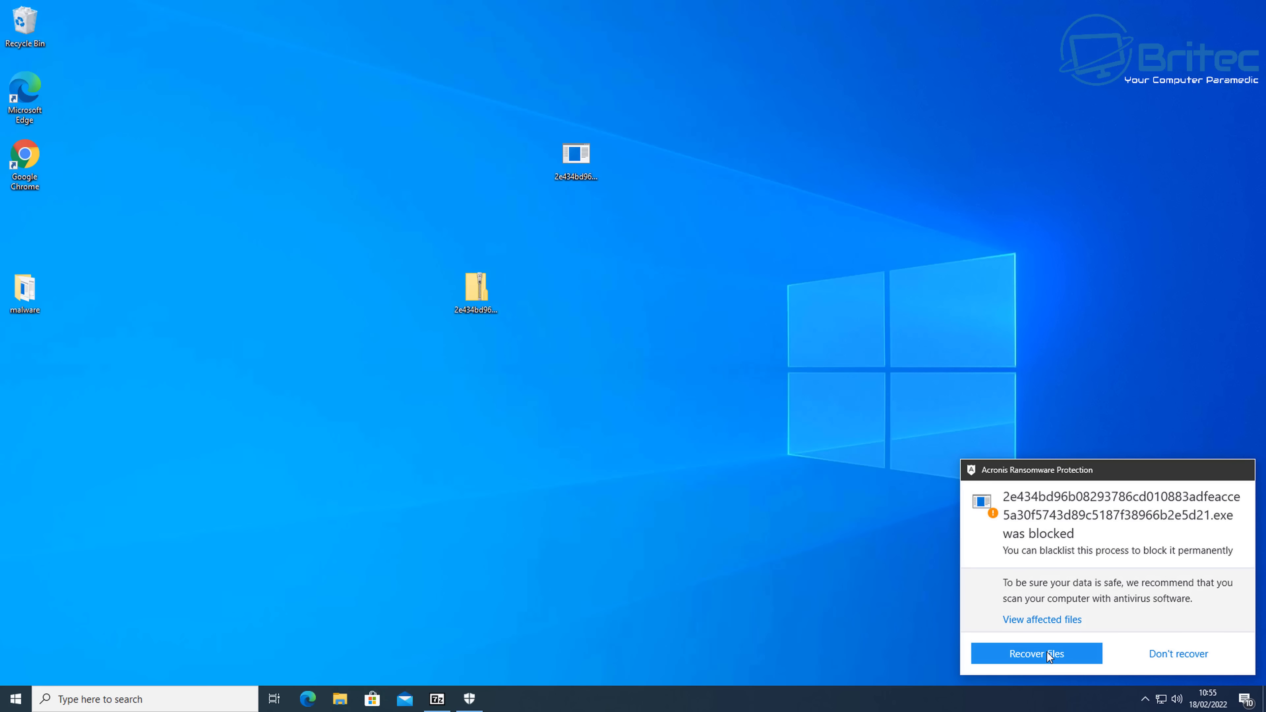
pyautogui.click(1046, 652)
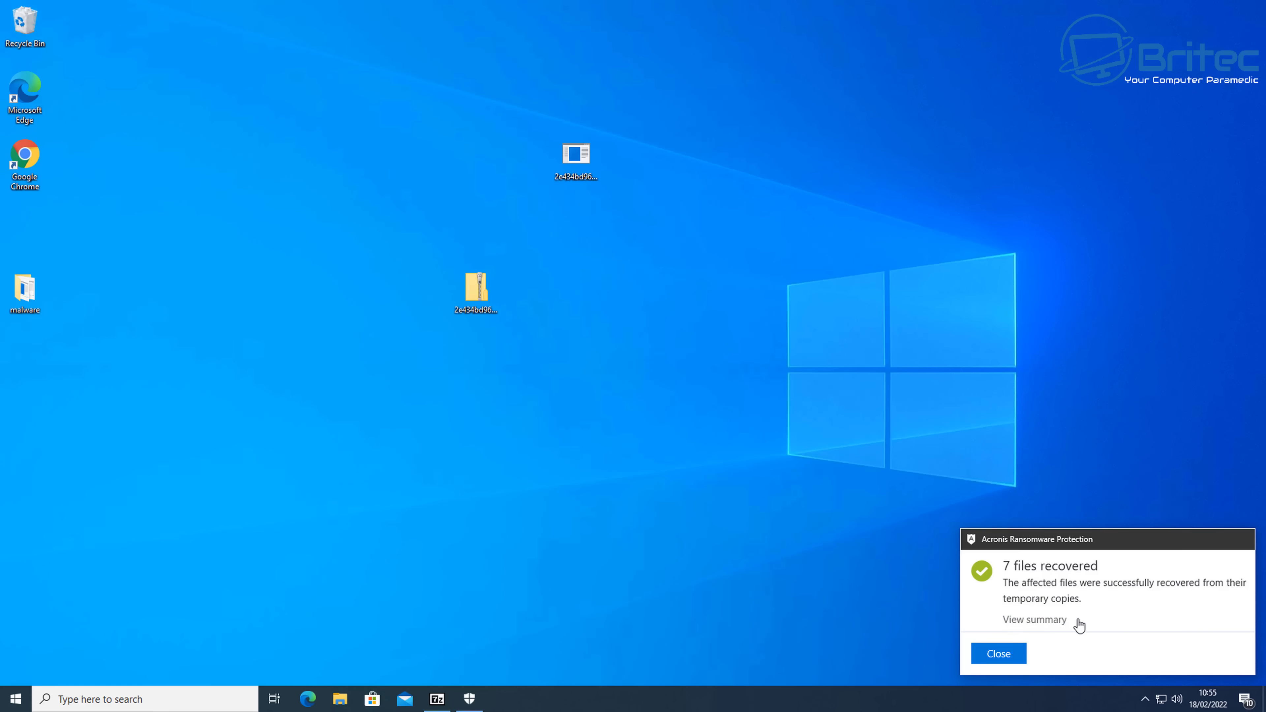
pyautogui.click(1004, 656)
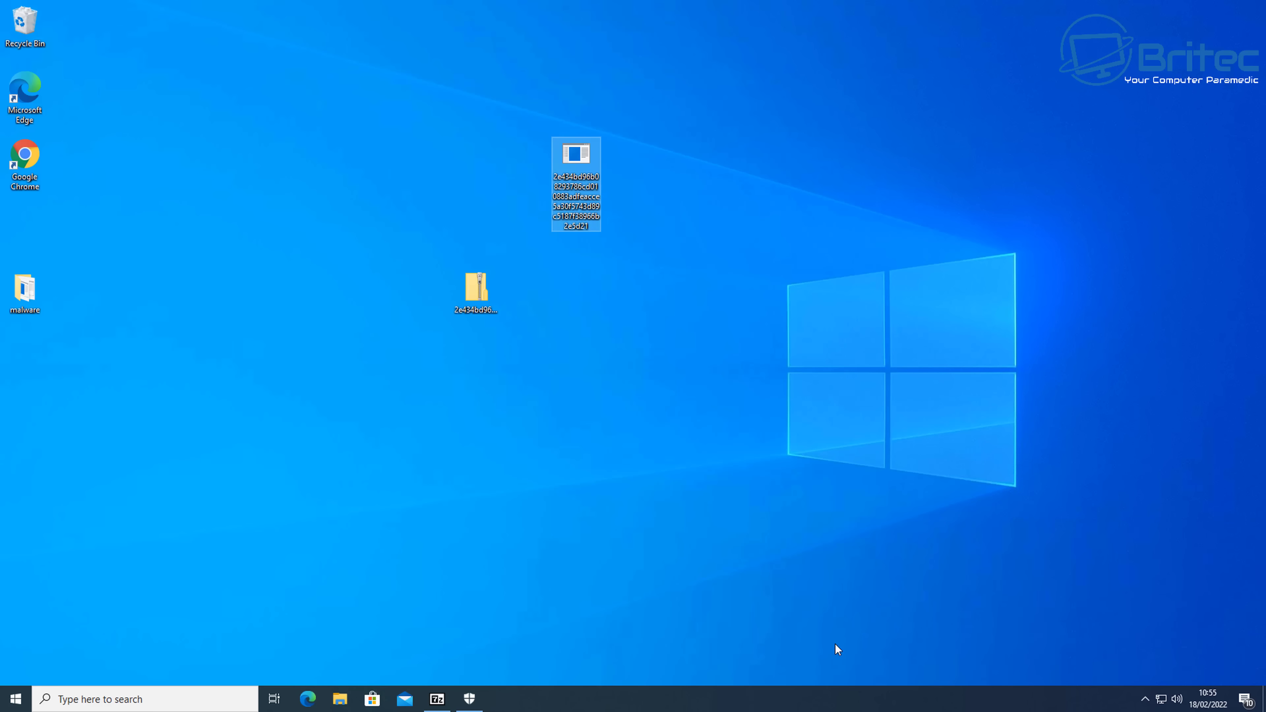
# Inspect the image files throughout the Pictures folder after the recovery, and close File Explorer
pyautogui.click(340, 698)
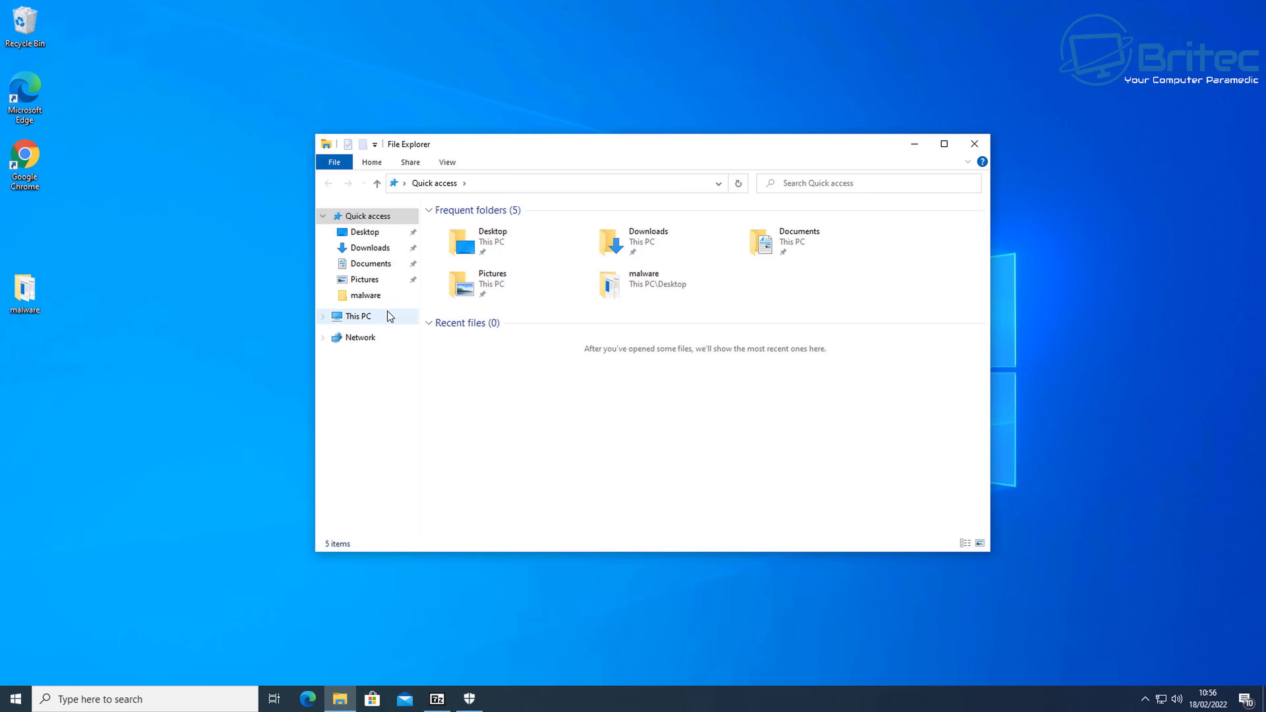
pyautogui.click(364, 280)
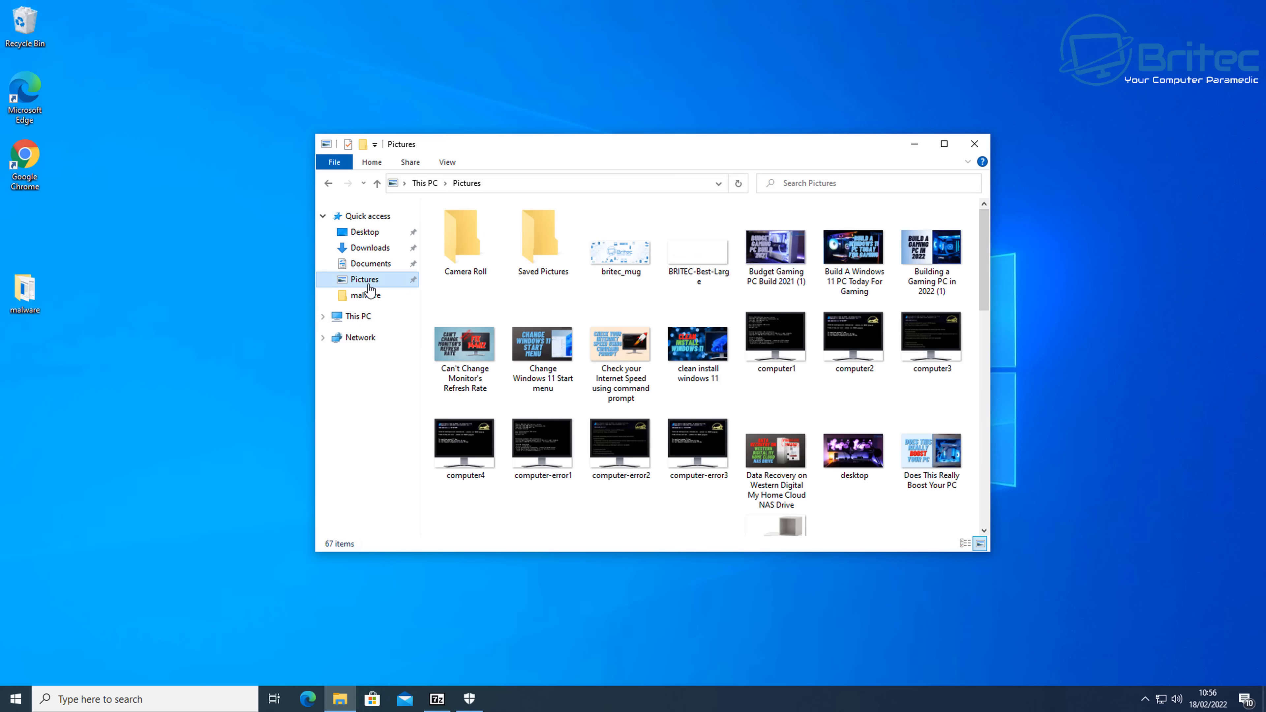
pyautogui.moveTo(983, 244); pyautogui.dragTo(1007, 464)
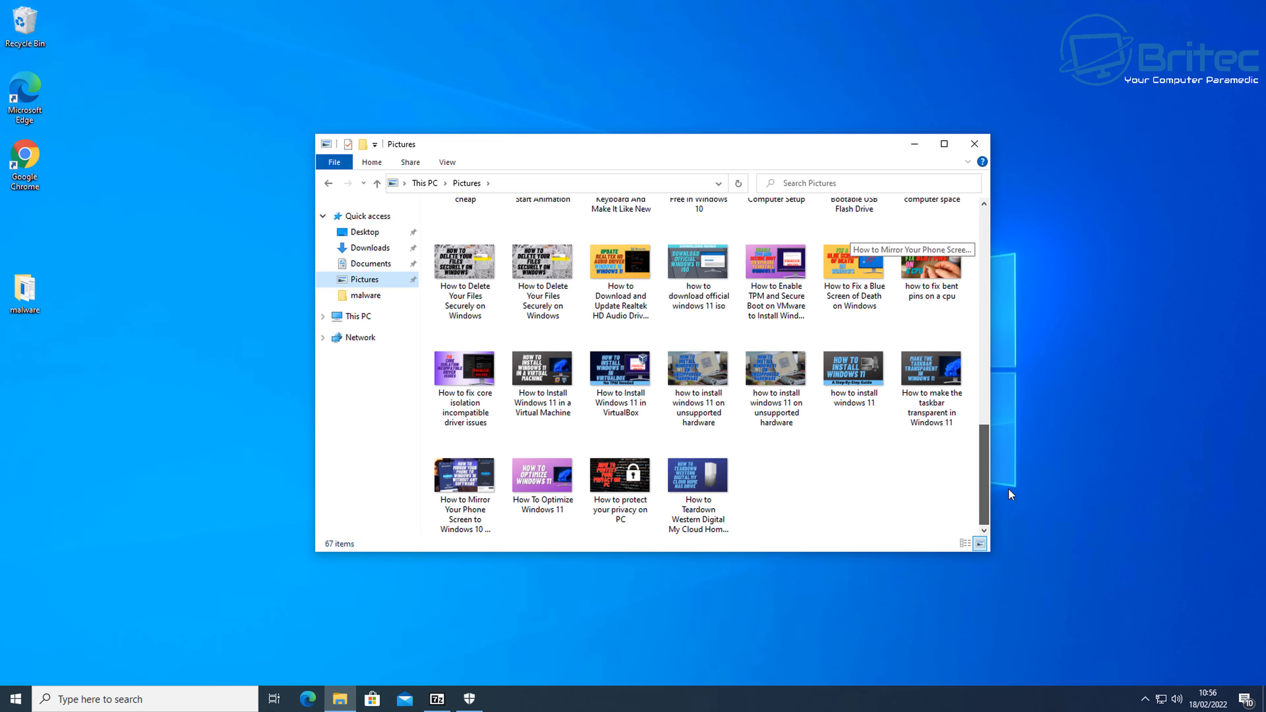
pyautogui.click(973, 145)
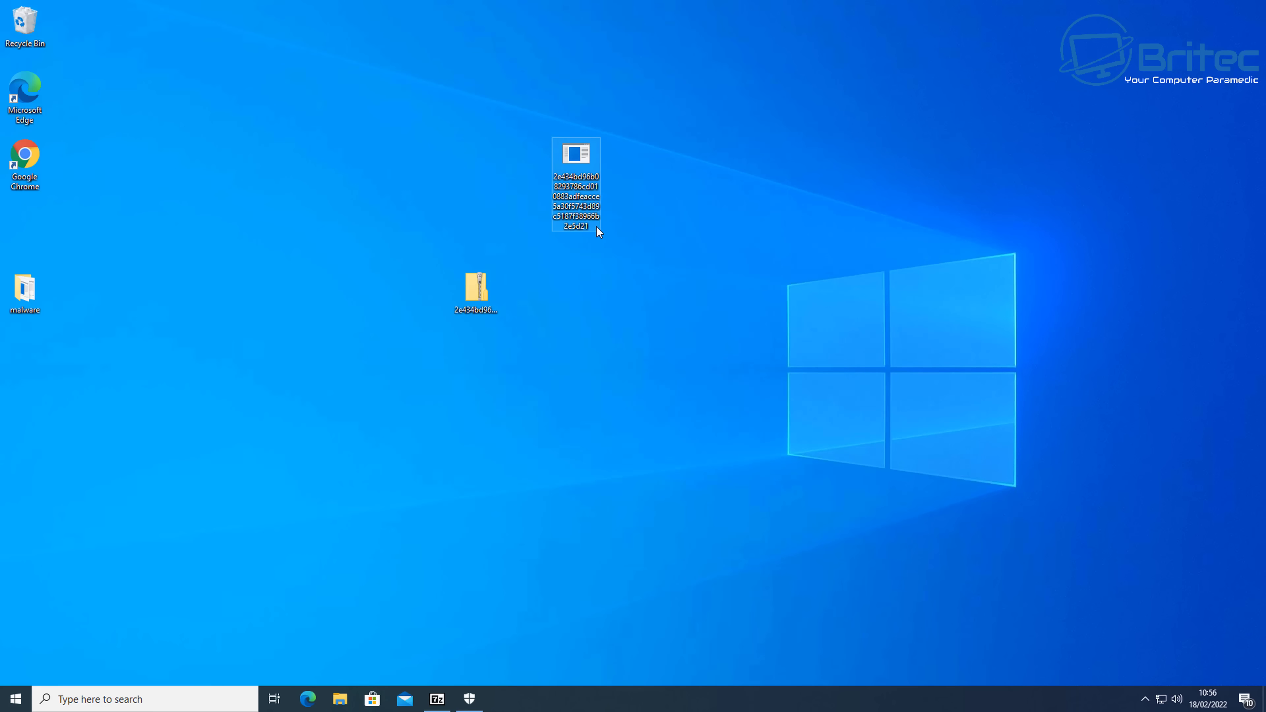
pyautogui.moveTo(597, 227)
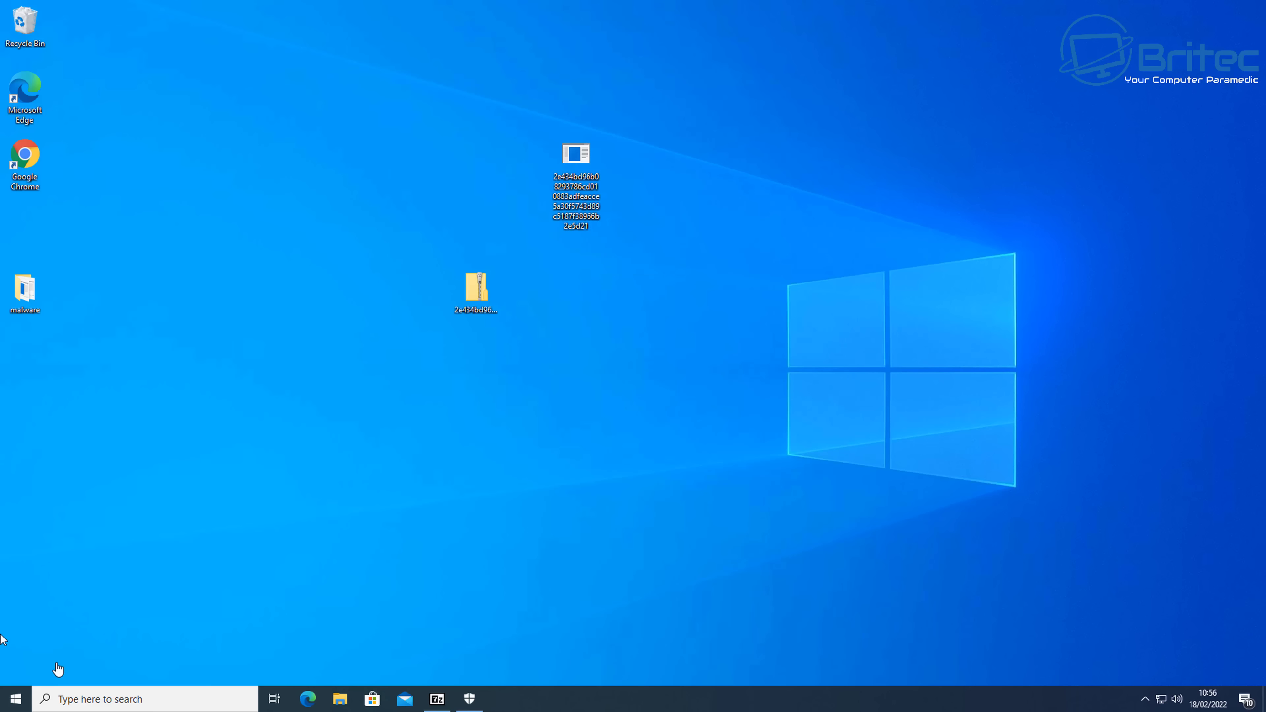
# In Windows Security, turn on Real-time protection, Cloud-delivered protection, Automatic sample submission and Tamper Protection, and close the window
pyautogui.click(469, 699)
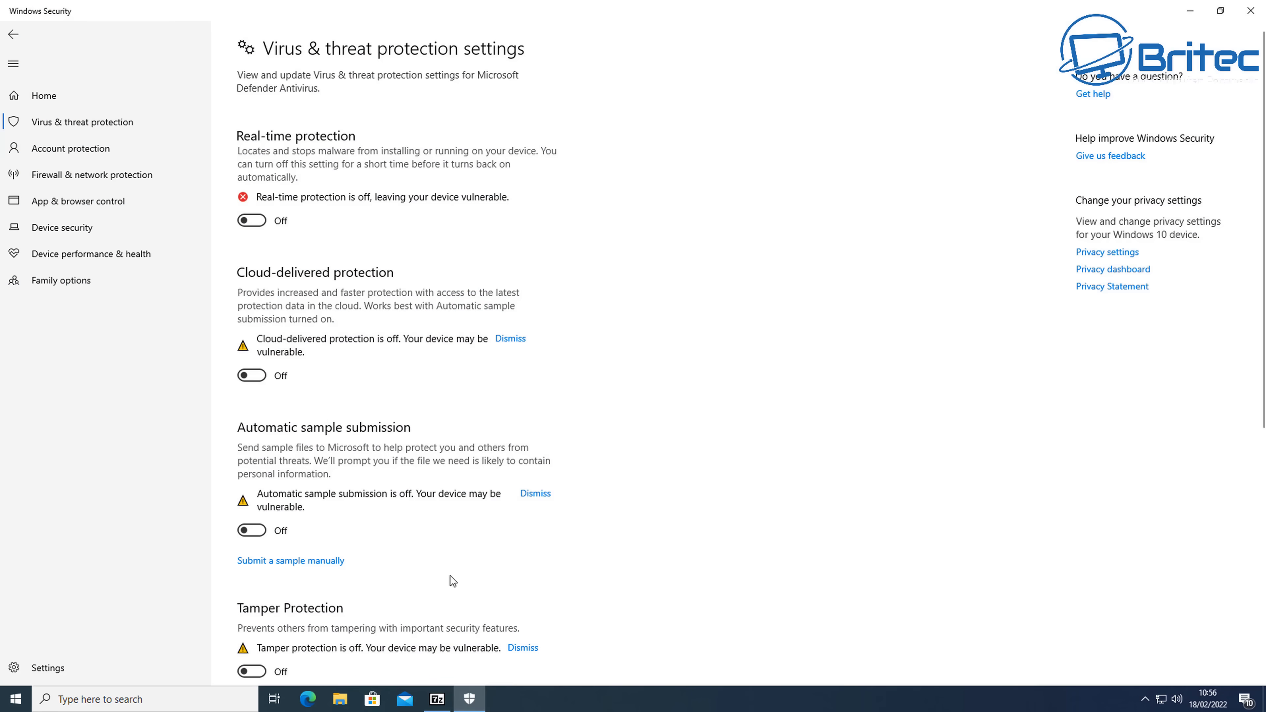
pyautogui.click(254, 222)
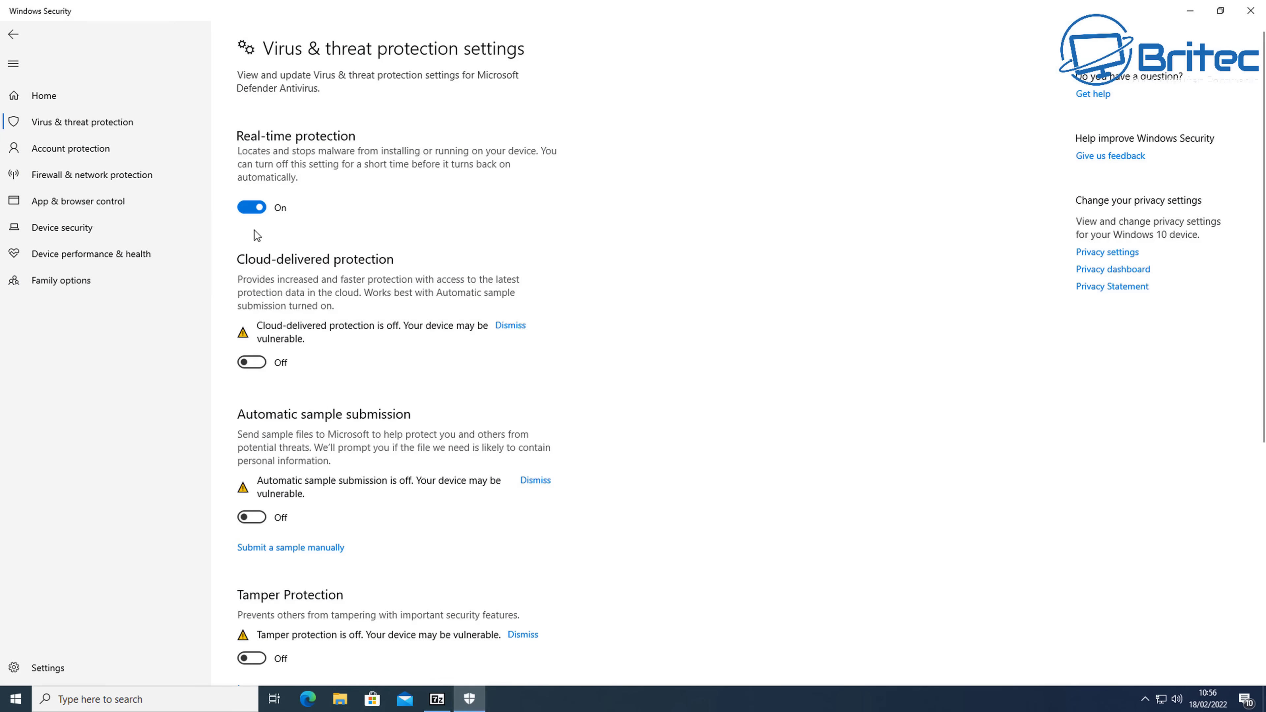
pyautogui.click(251, 361)
pyautogui.click(252, 490)
pyautogui.click(254, 605)
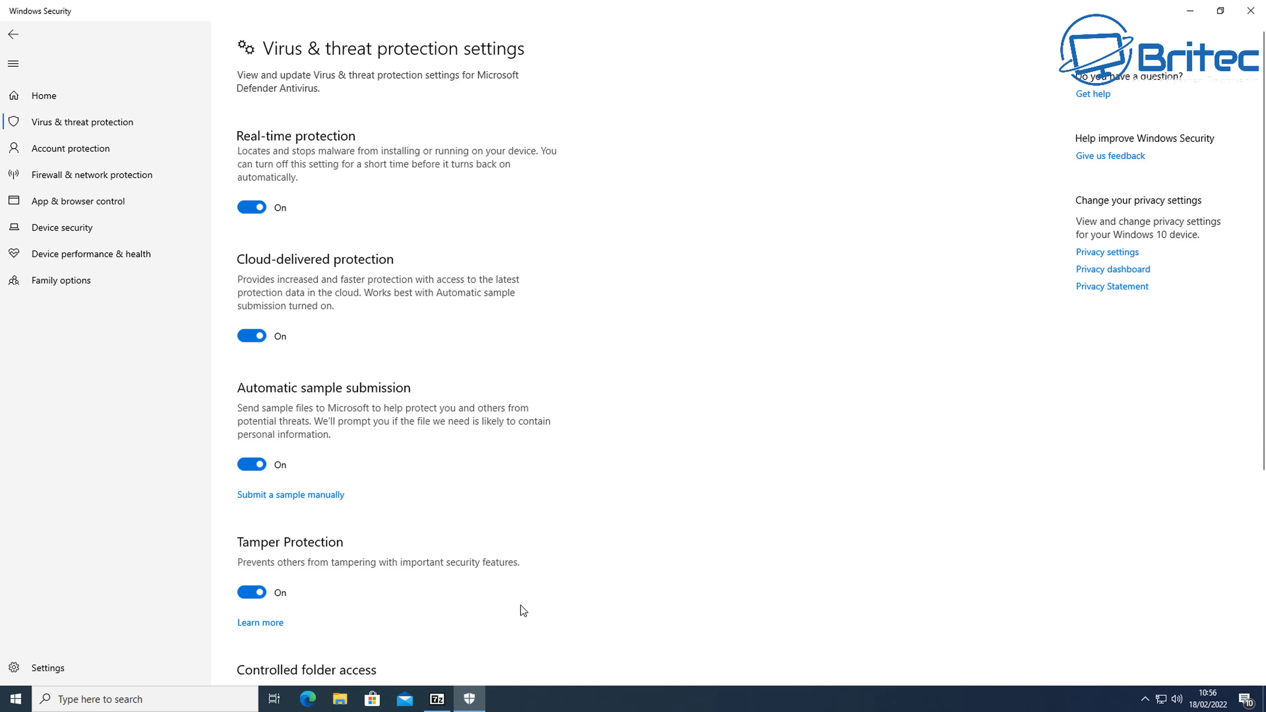
pyautogui.scroll(-5, 520, 605)
pyautogui.scroll(5, 521, 599)
pyautogui.click(1250, 10)
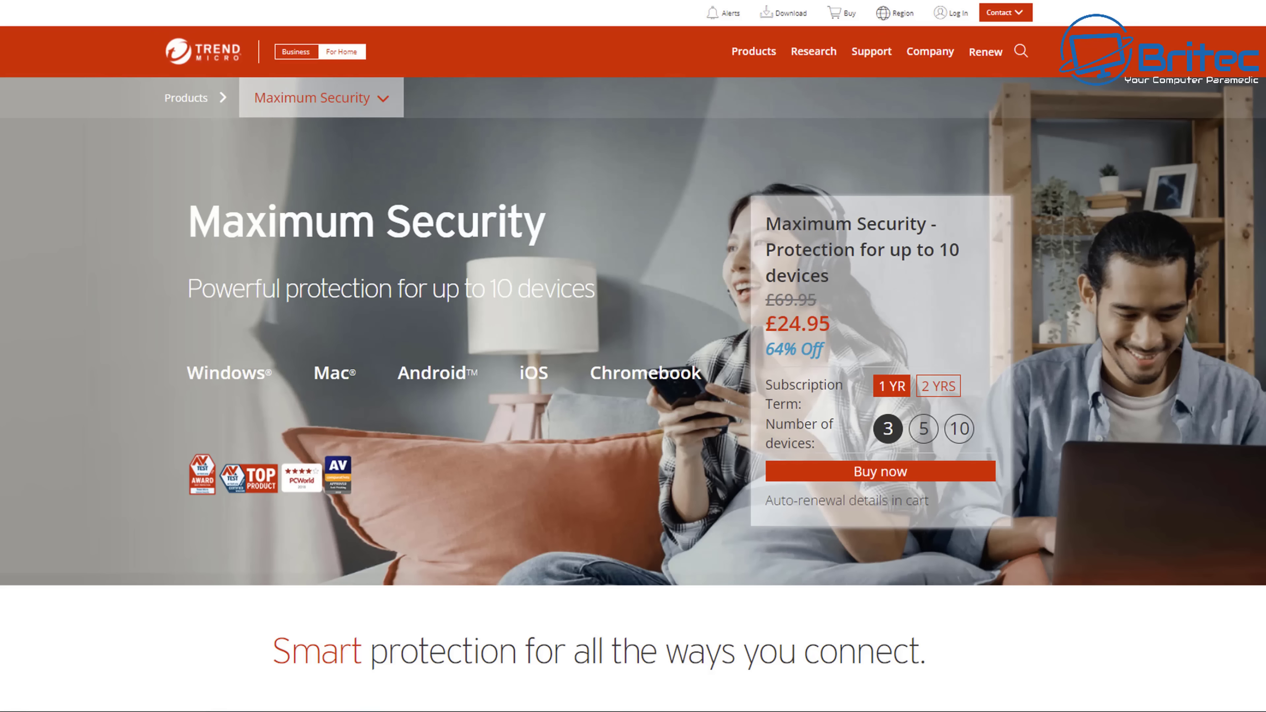
# Look through the Trend Micro Maximum Security product page, including its feature list and ransomware protection section
pyautogui.scroll(-1, 633, 356)
pyautogui.scroll(-8, 633, 356)
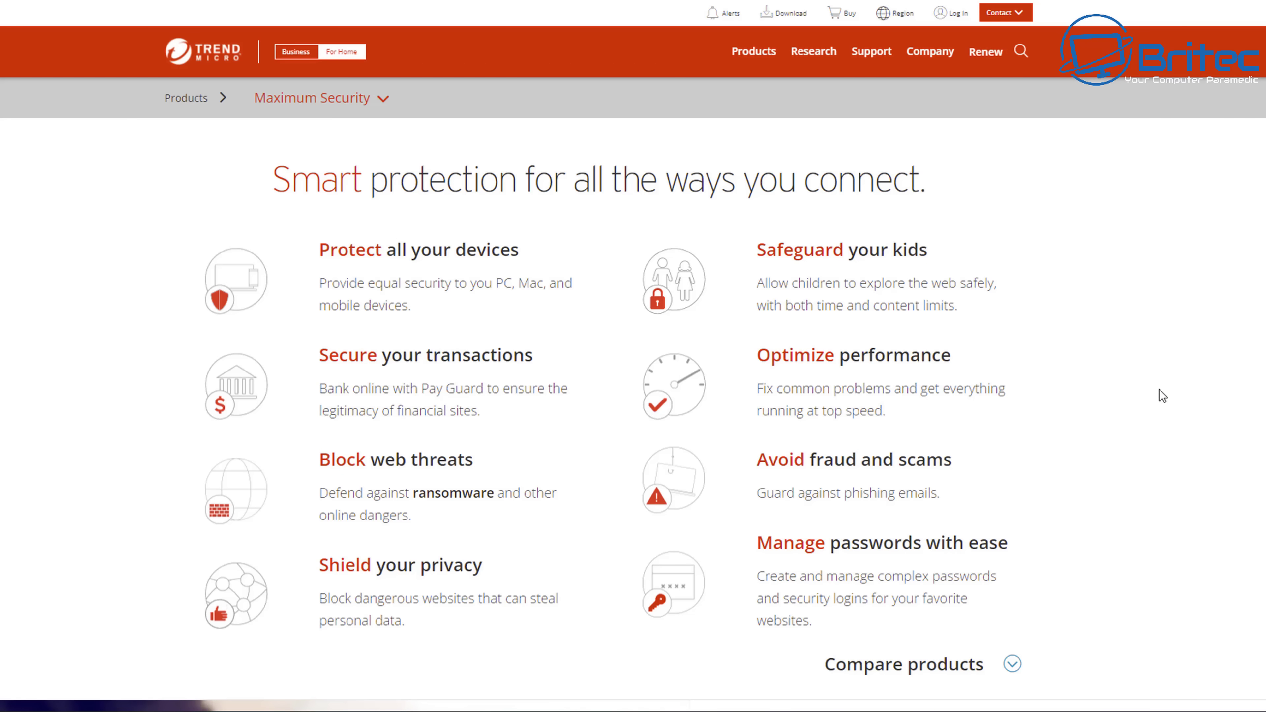
pyautogui.scroll(-10, 1160, 398)
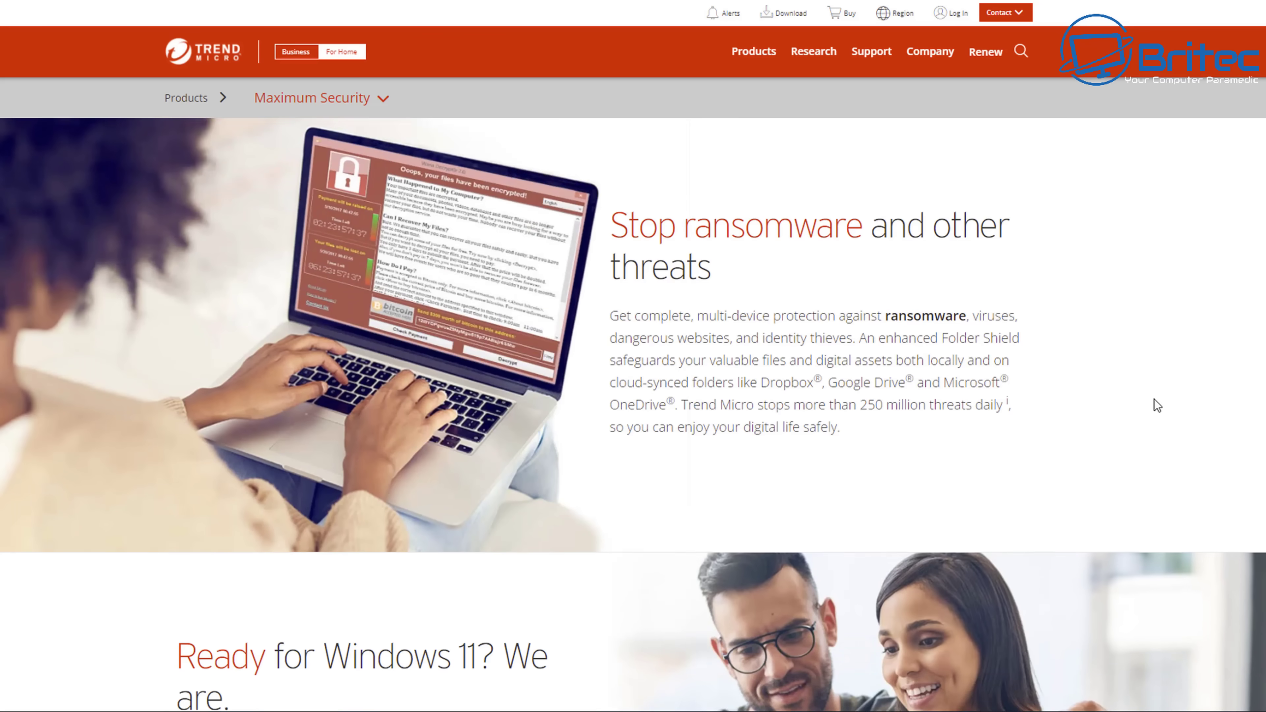
pyautogui.scroll(1, 690, 353)
pyautogui.scroll(-6, 713, 460)
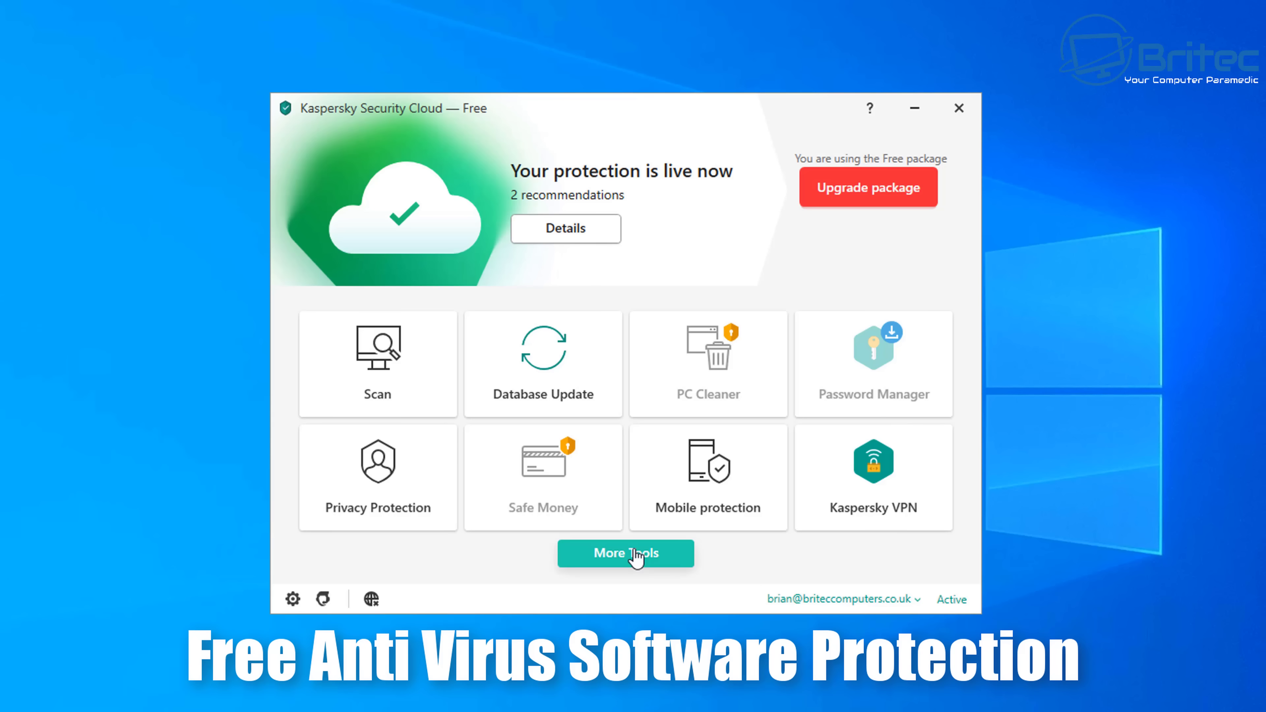
# In Kaspersky Security Cloud, review the Security, Manage applications, Clean and optimize, and Data Protection tools, and return to the main window
pyautogui.click(640, 558)
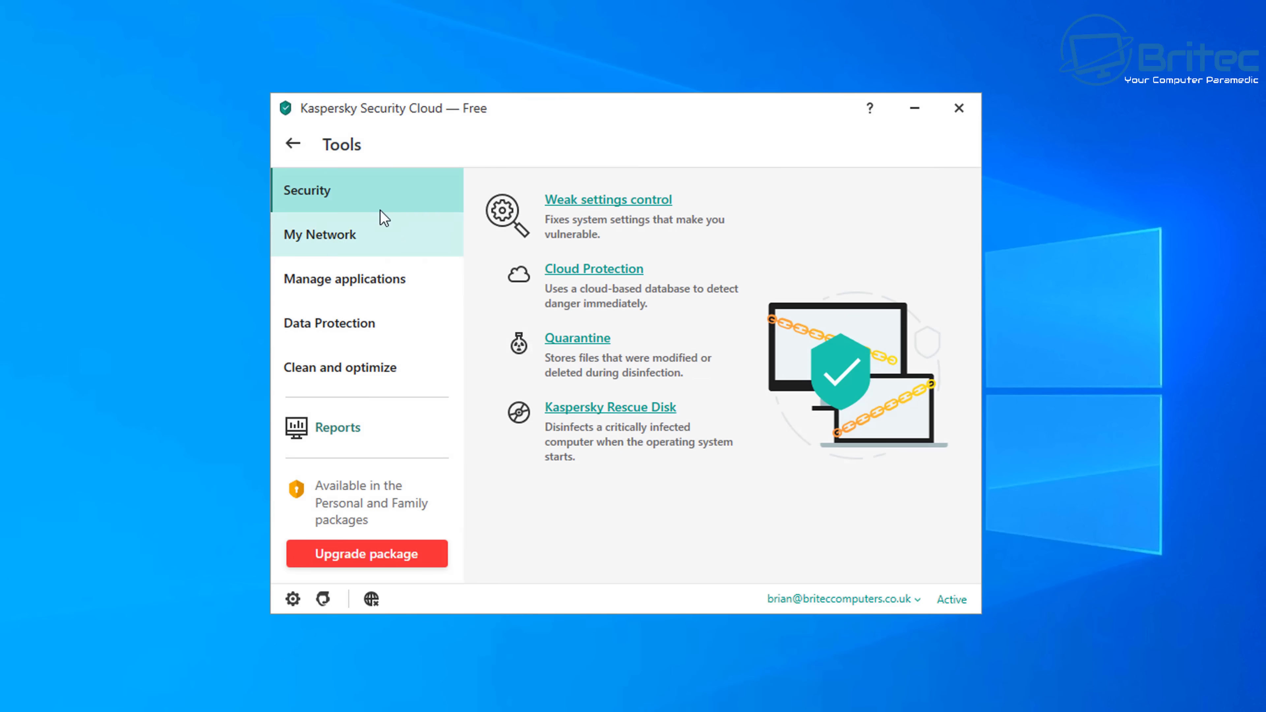
pyautogui.click(386, 282)
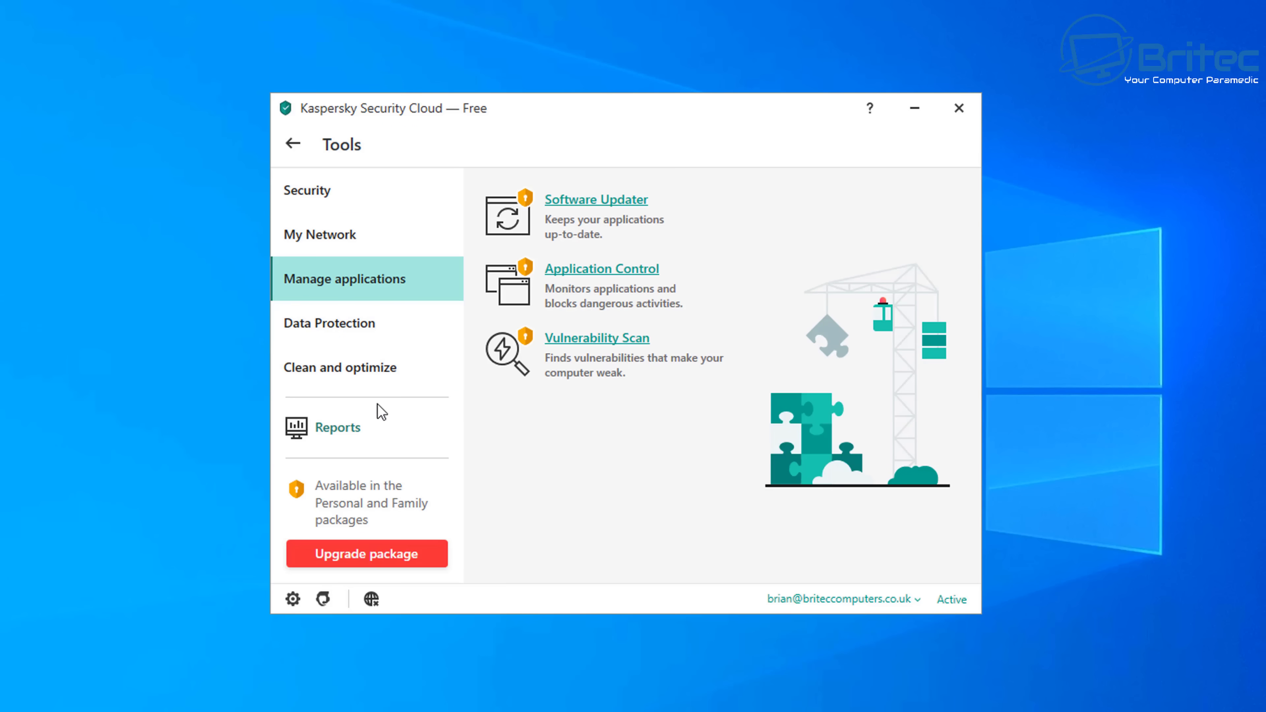
pyautogui.click(359, 371)
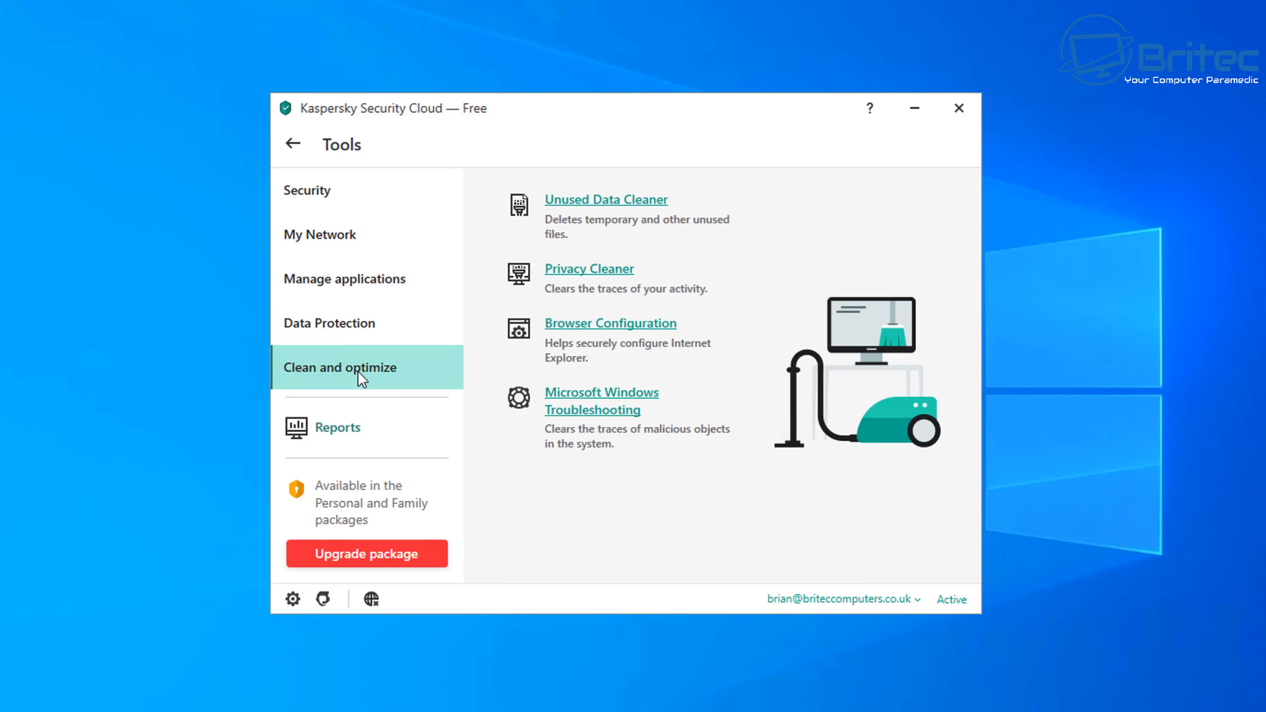
pyautogui.click(345, 330)
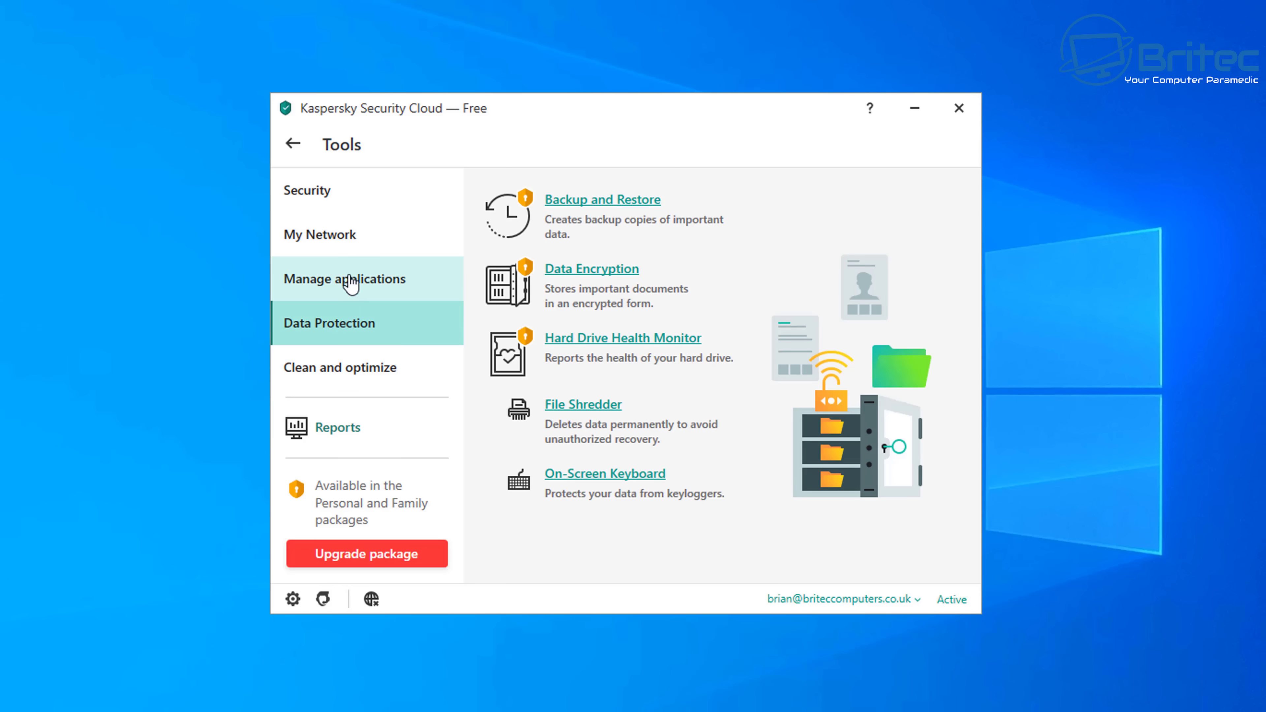
pyautogui.click(305, 190)
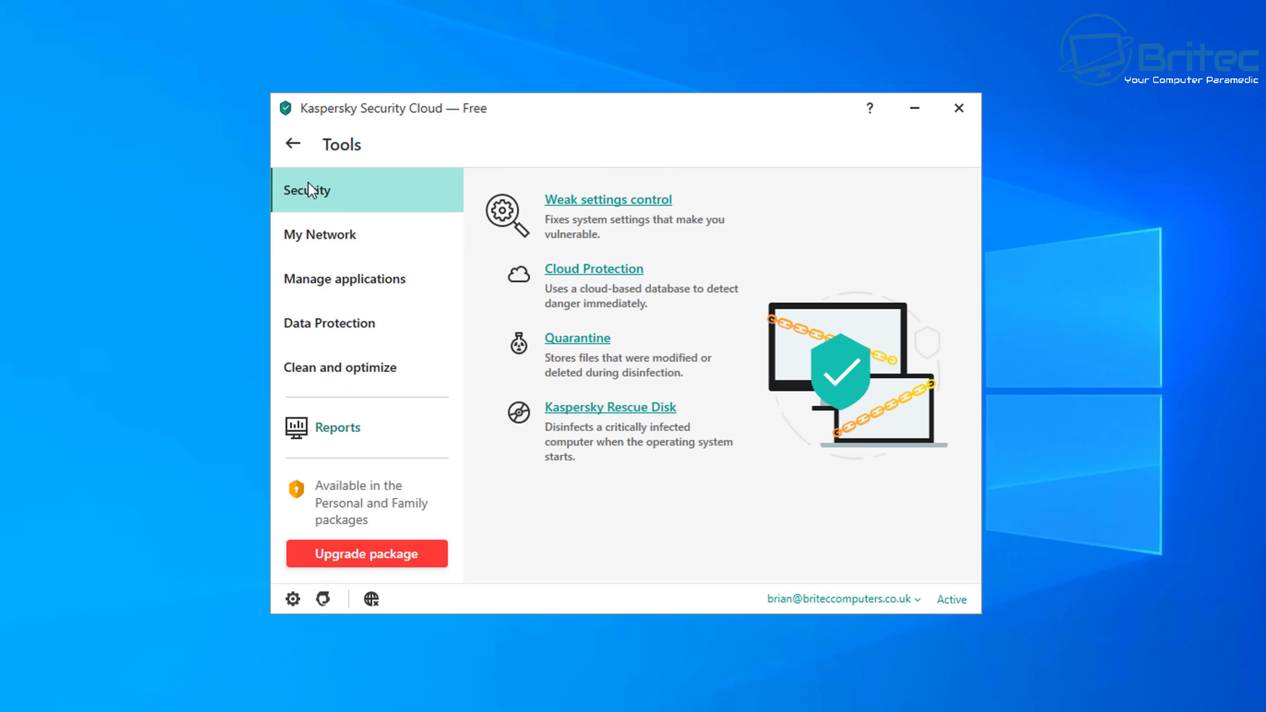
pyautogui.click(298, 146)
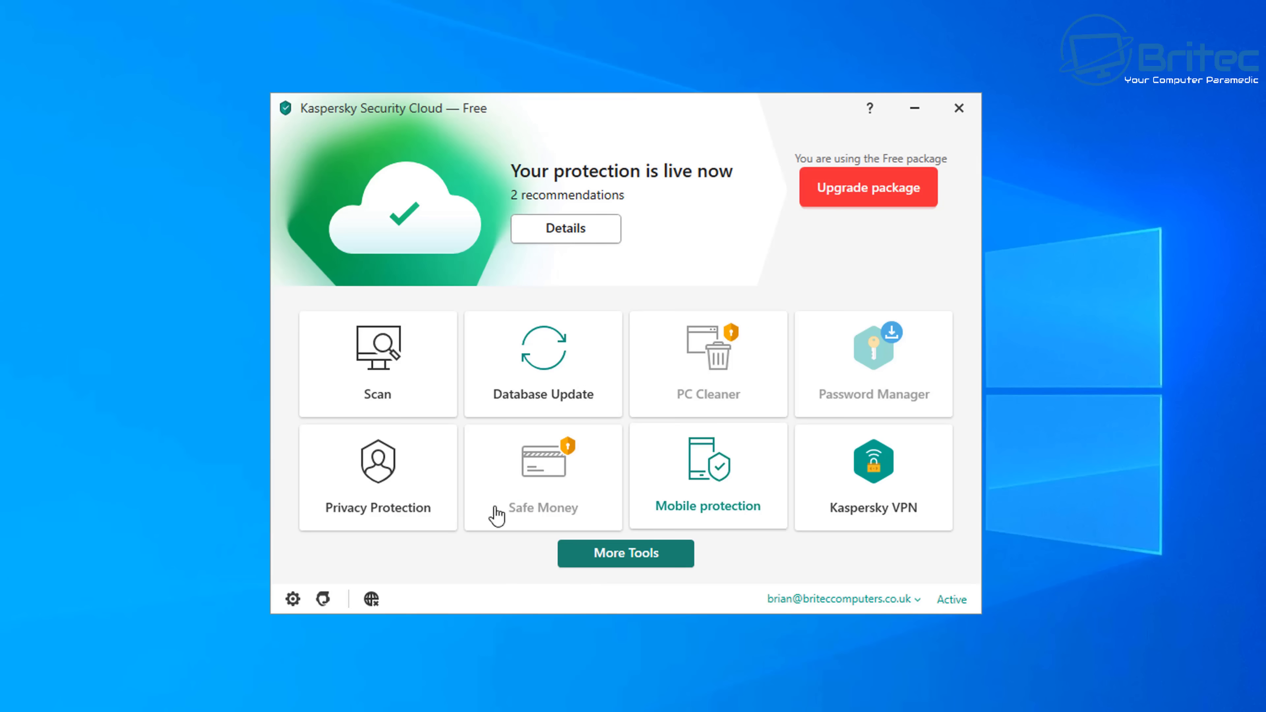
# Open the Kaspersky settings and examine the Protection components from Essential Threat Protection through Data Protection
pyautogui.moveTo(371, 601)
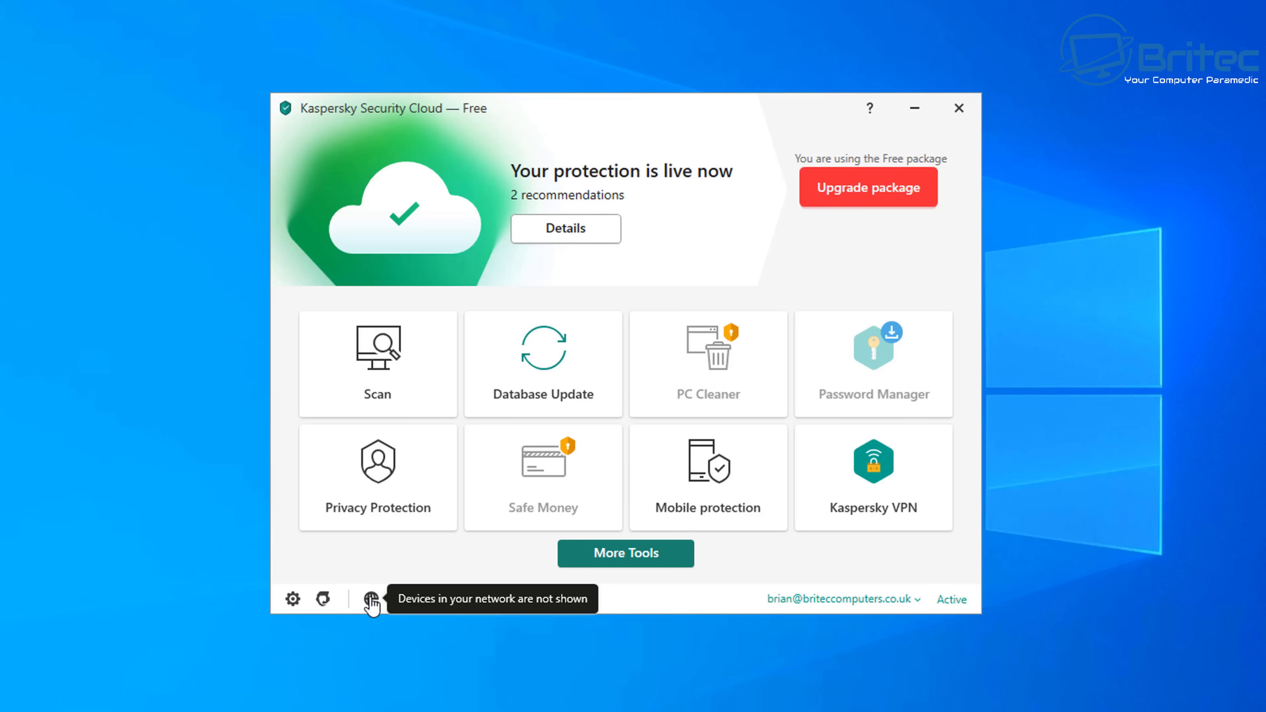
pyautogui.click(293, 599)
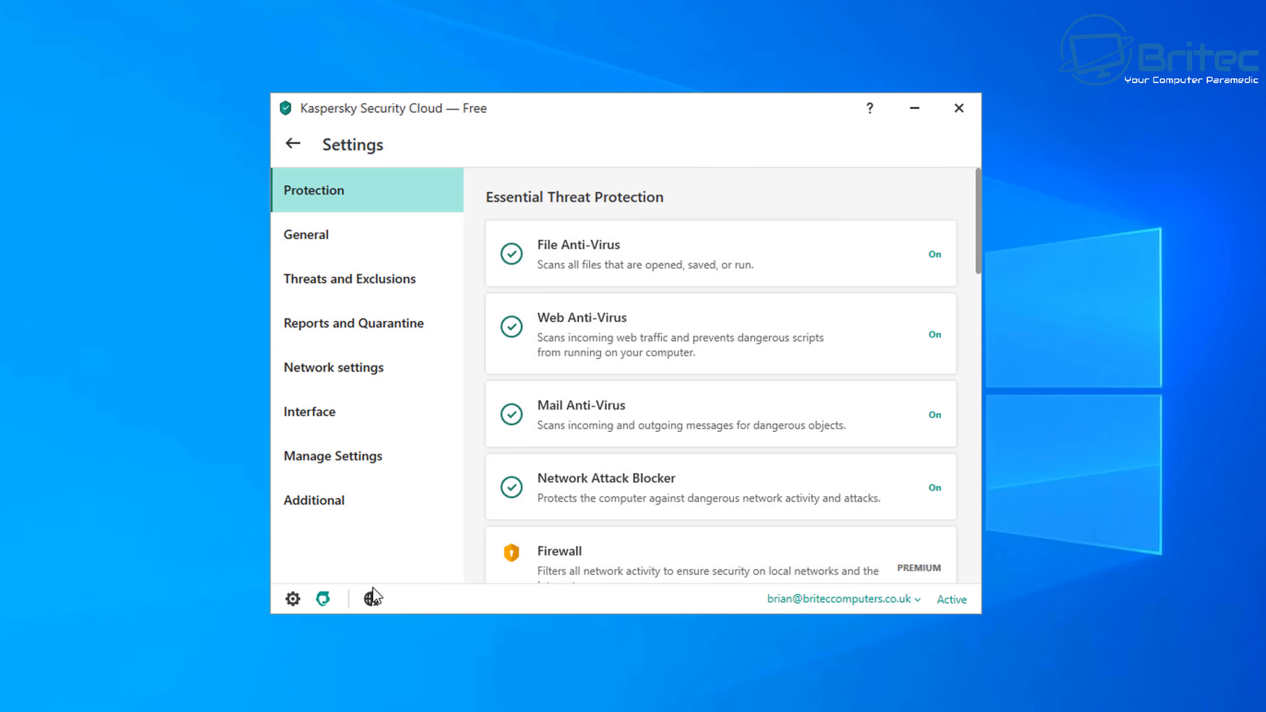
pyautogui.scroll(-2, 796, 549)
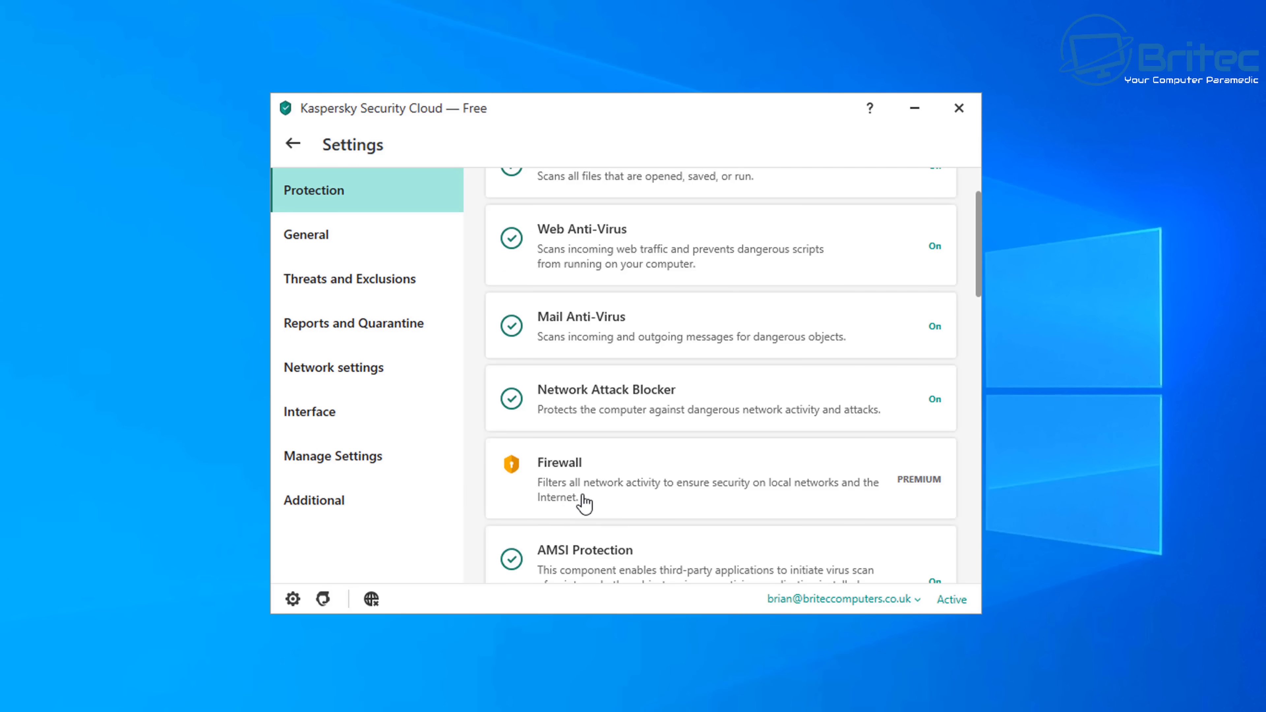
pyautogui.scroll(-1, 614, 499)
pyautogui.scroll(-6, 614, 499)
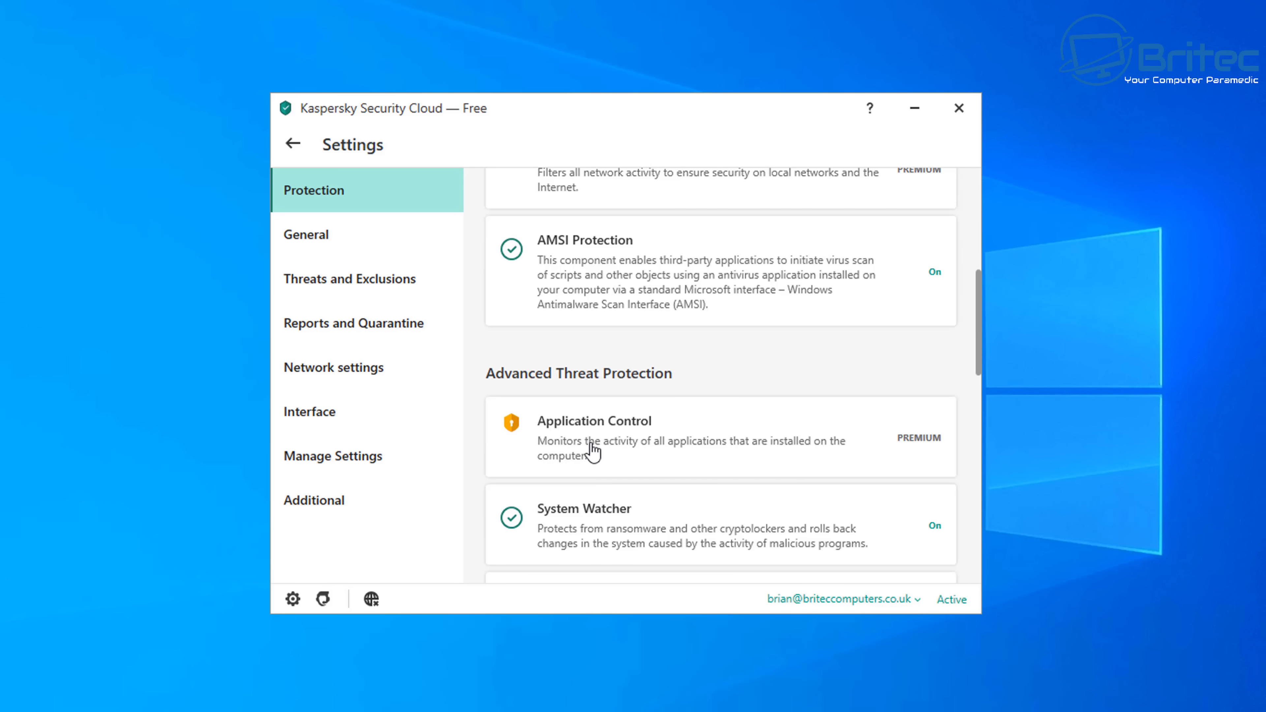
pyautogui.scroll(-8, 593, 452)
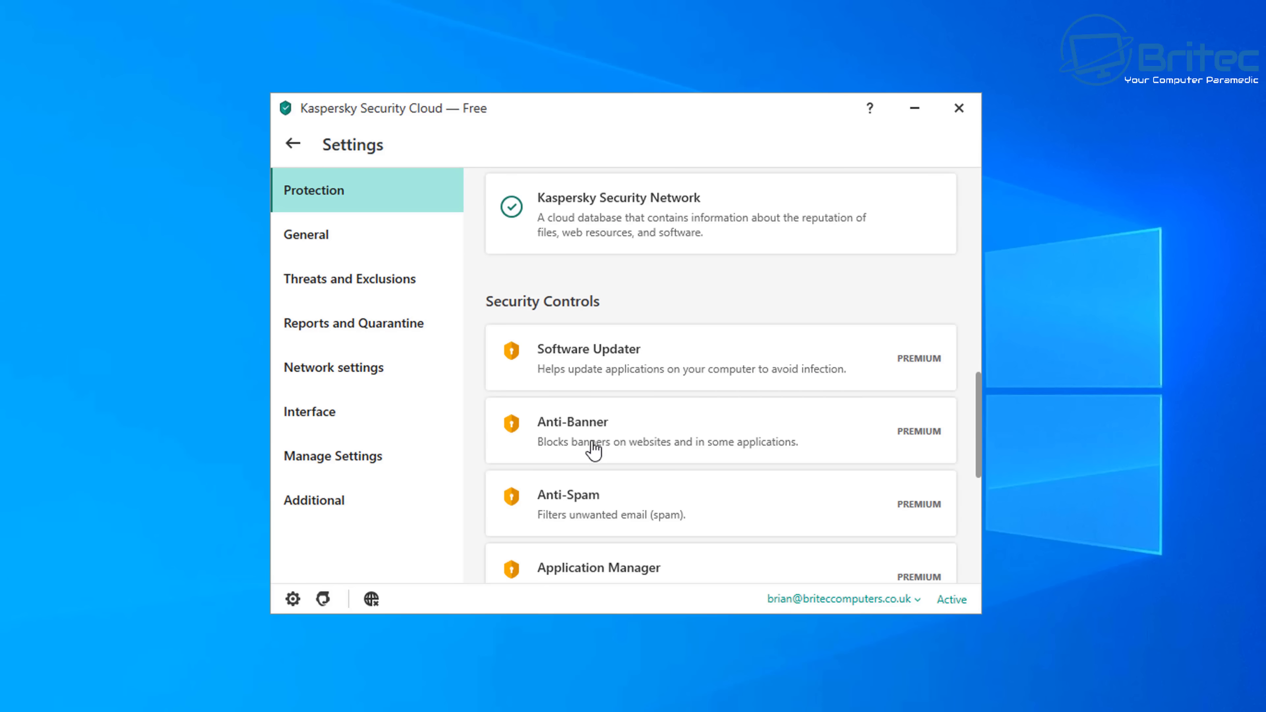
pyautogui.scroll(-2, 608, 451)
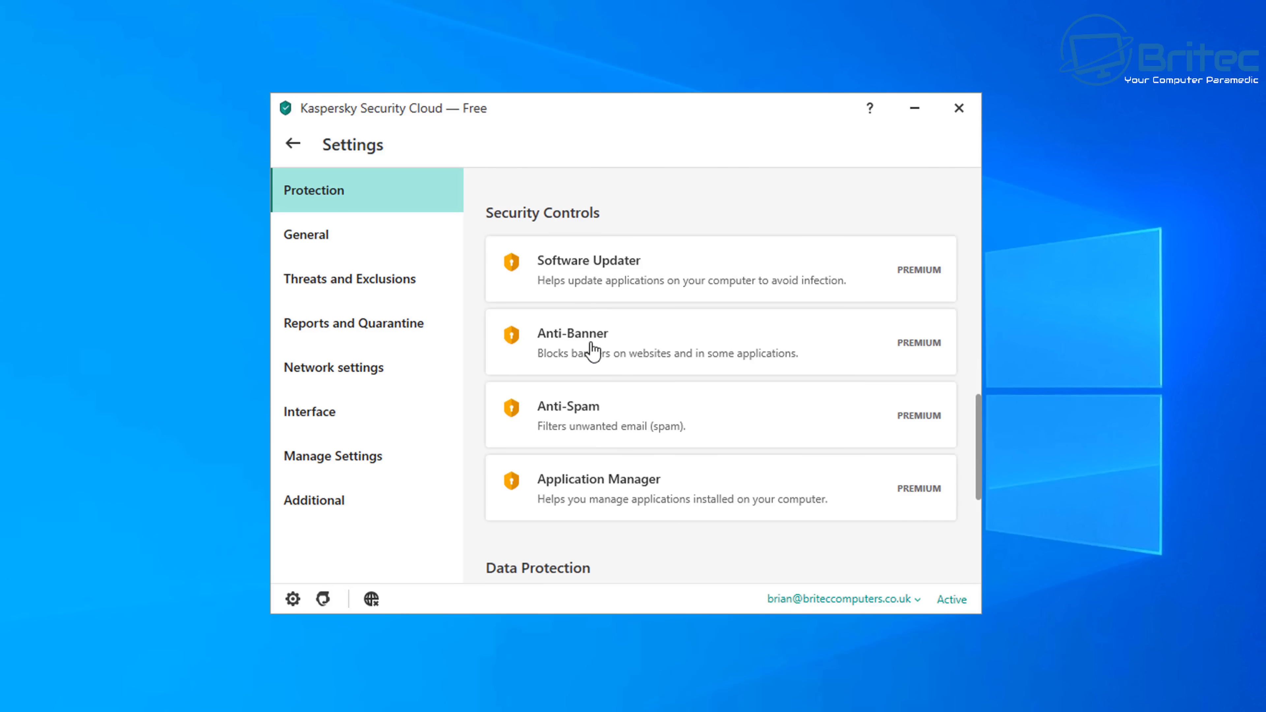
pyautogui.scroll(1, 584, 506)
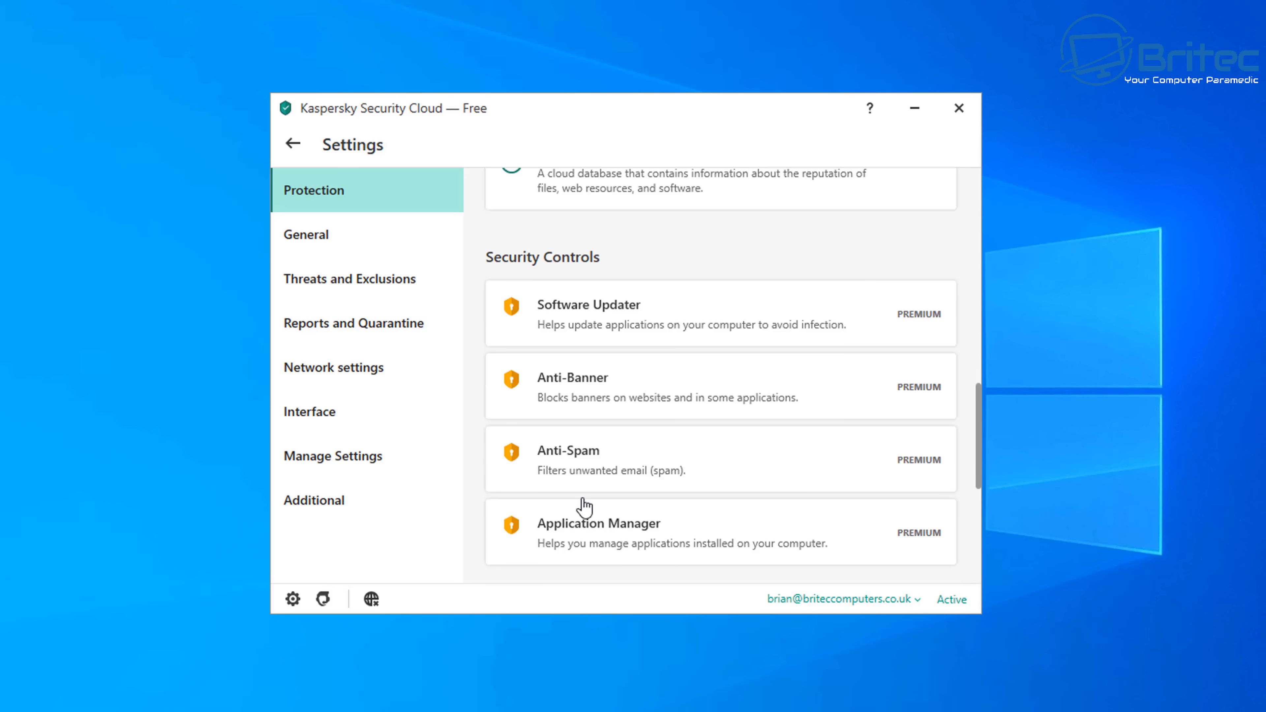
pyautogui.scroll(-7, 584, 506)
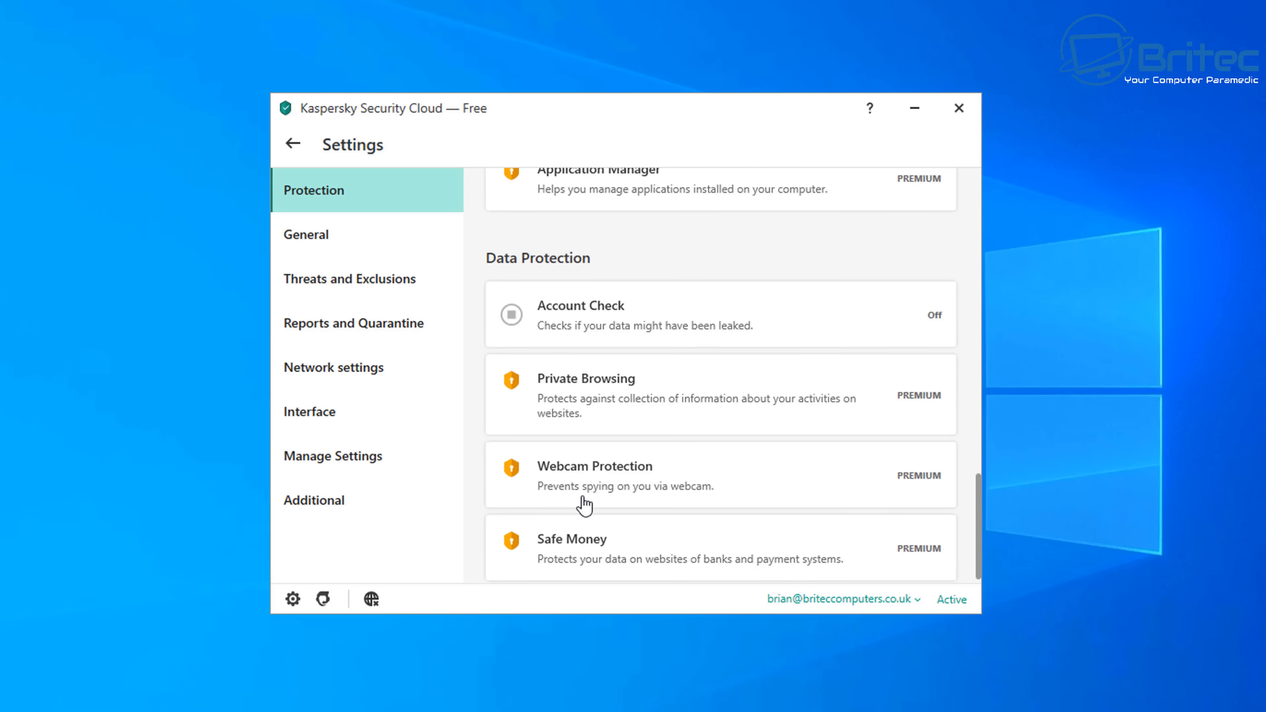
pyautogui.scroll(-1, 583, 505)
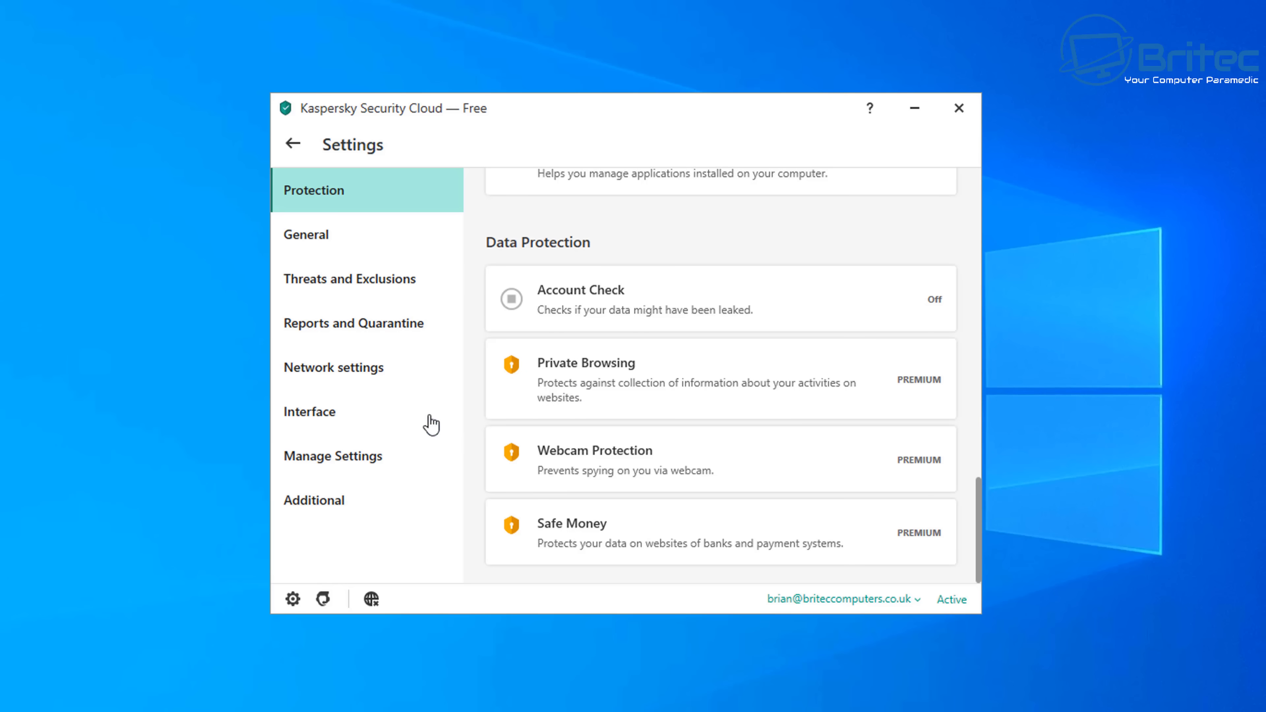
# Review the General settings of Kaspersky Security Cloud, from Operating mode and Performance down to Self-Defense and Debug information
pyautogui.click(322, 240)
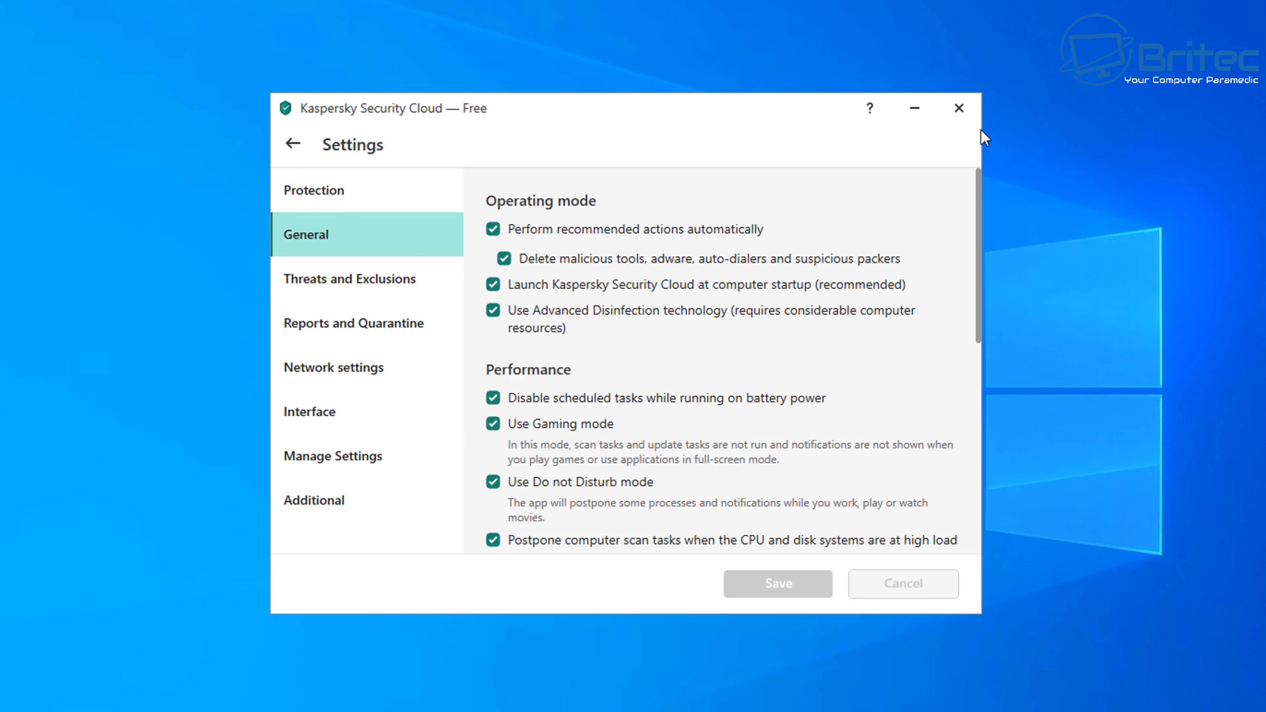
pyautogui.scroll(-9, 760, 399)
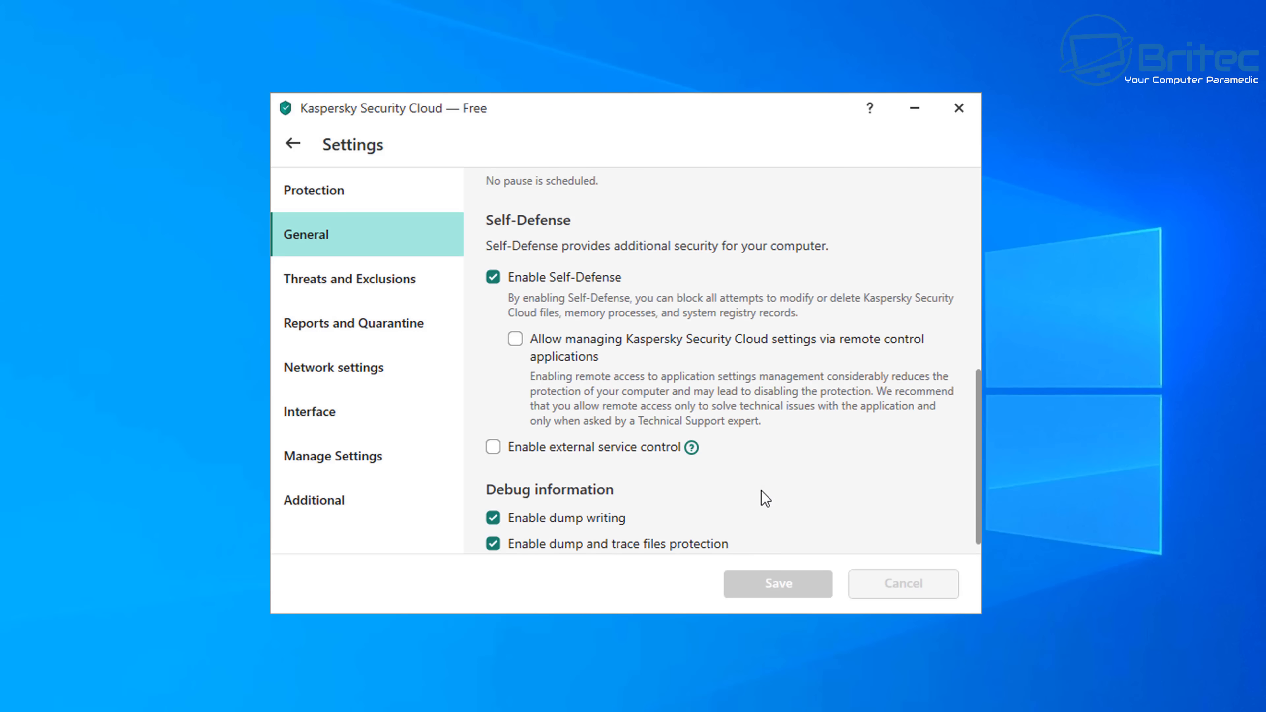
pyautogui.scroll(-1, 762, 496)
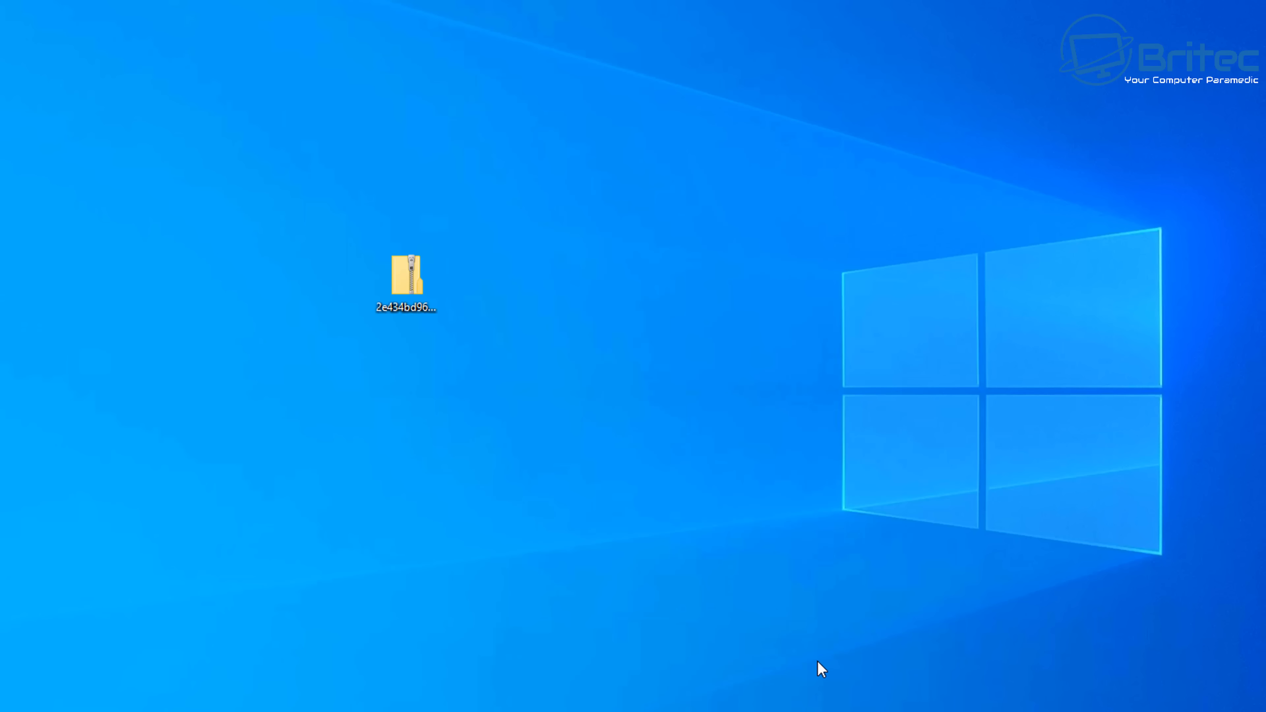
# Extract the .bin sample from the desktop ZIP onto the desktop with 7-Zip, entering the archive password, and close the archive
pyautogui.click(405, 282)
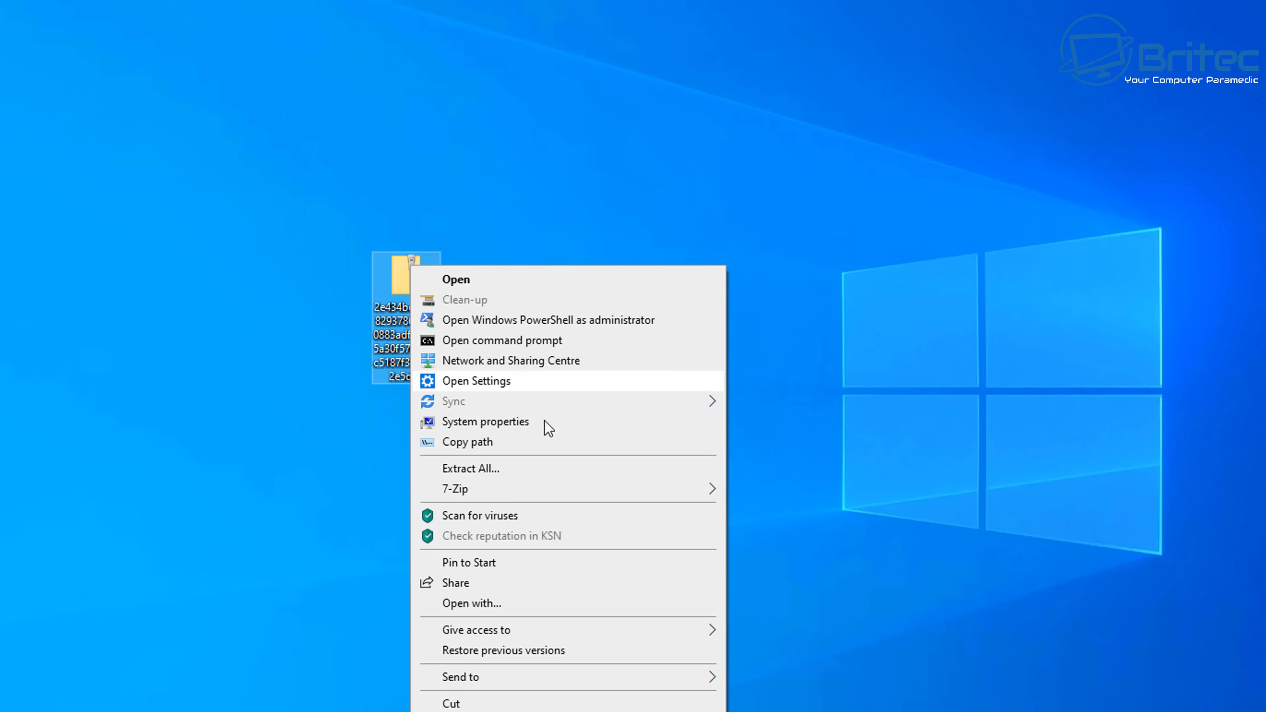
pyautogui.moveTo(534, 481)
pyautogui.click(778, 490)
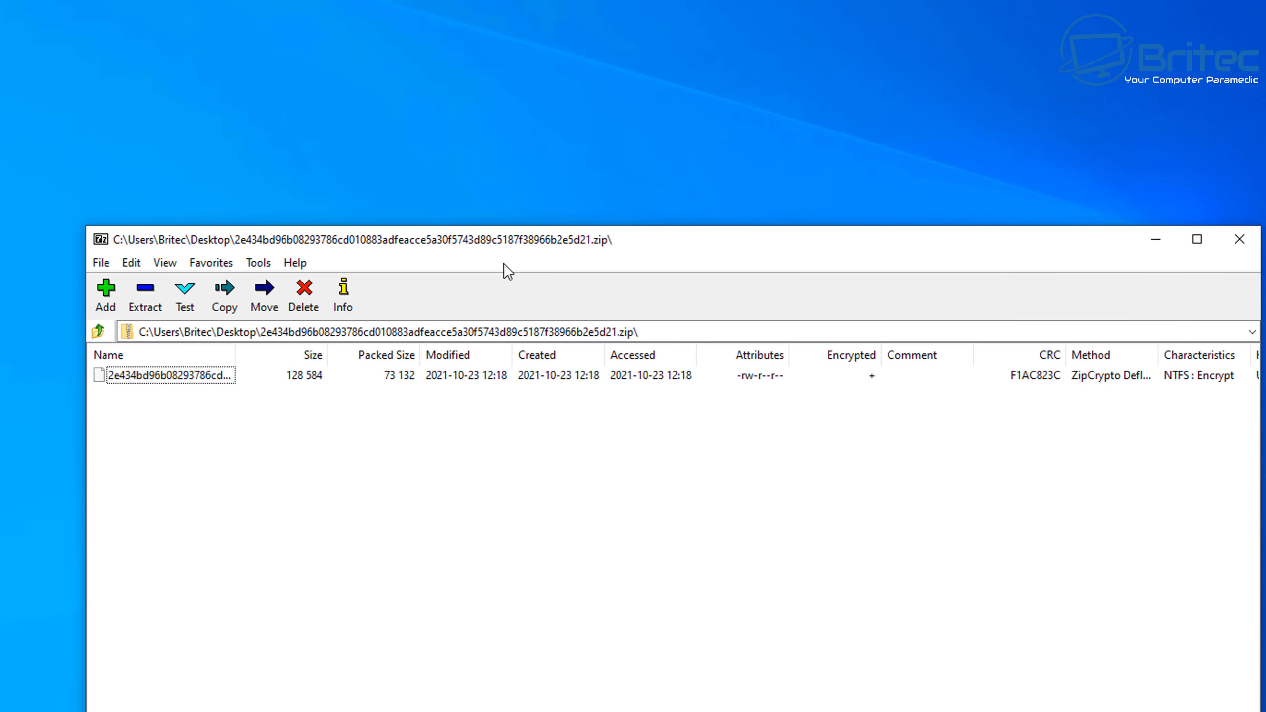
pyautogui.moveTo(169, 375); pyautogui.dragTo(379, 202)
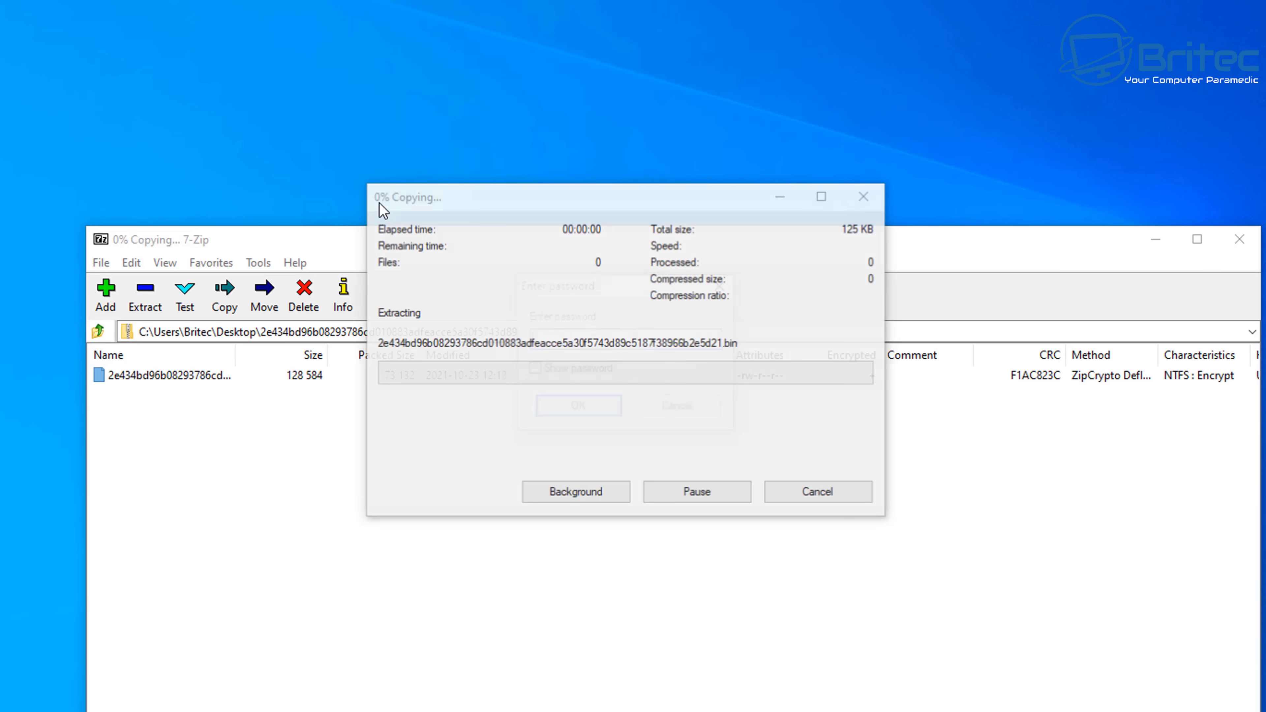
pyautogui.write('infected')
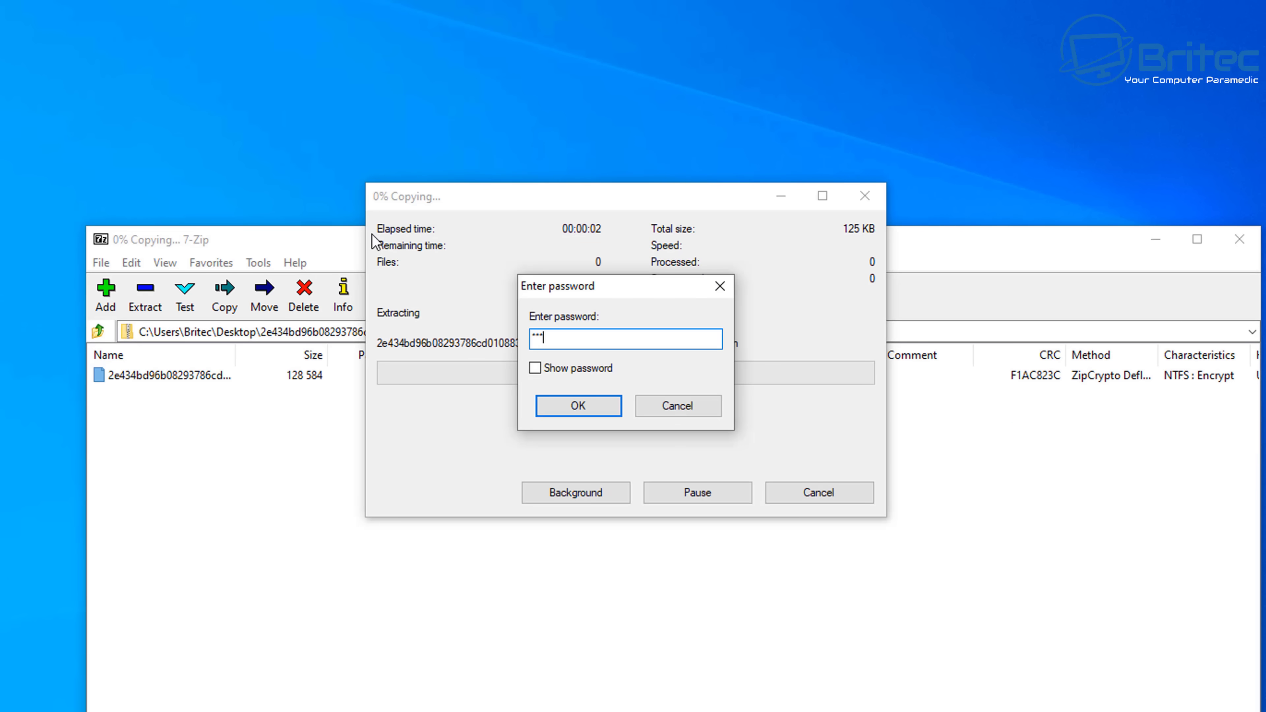
pyautogui.press('Return')
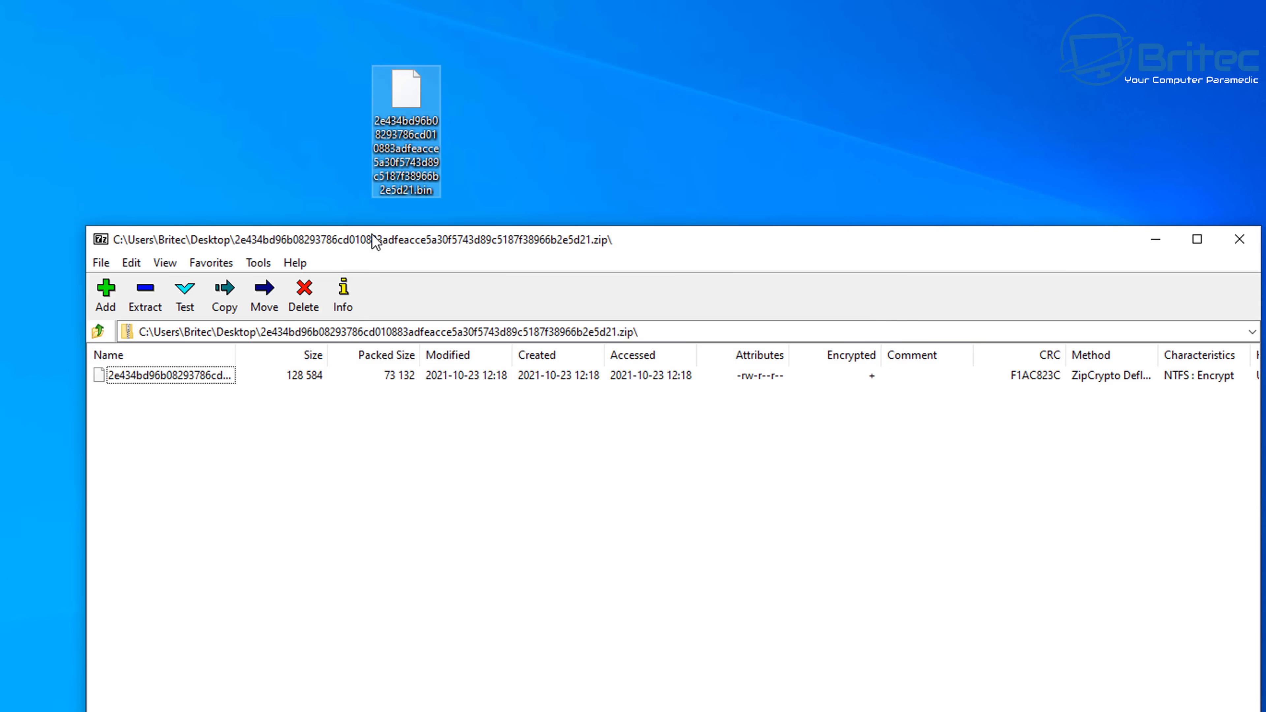
pyautogui.click(1239, 239)
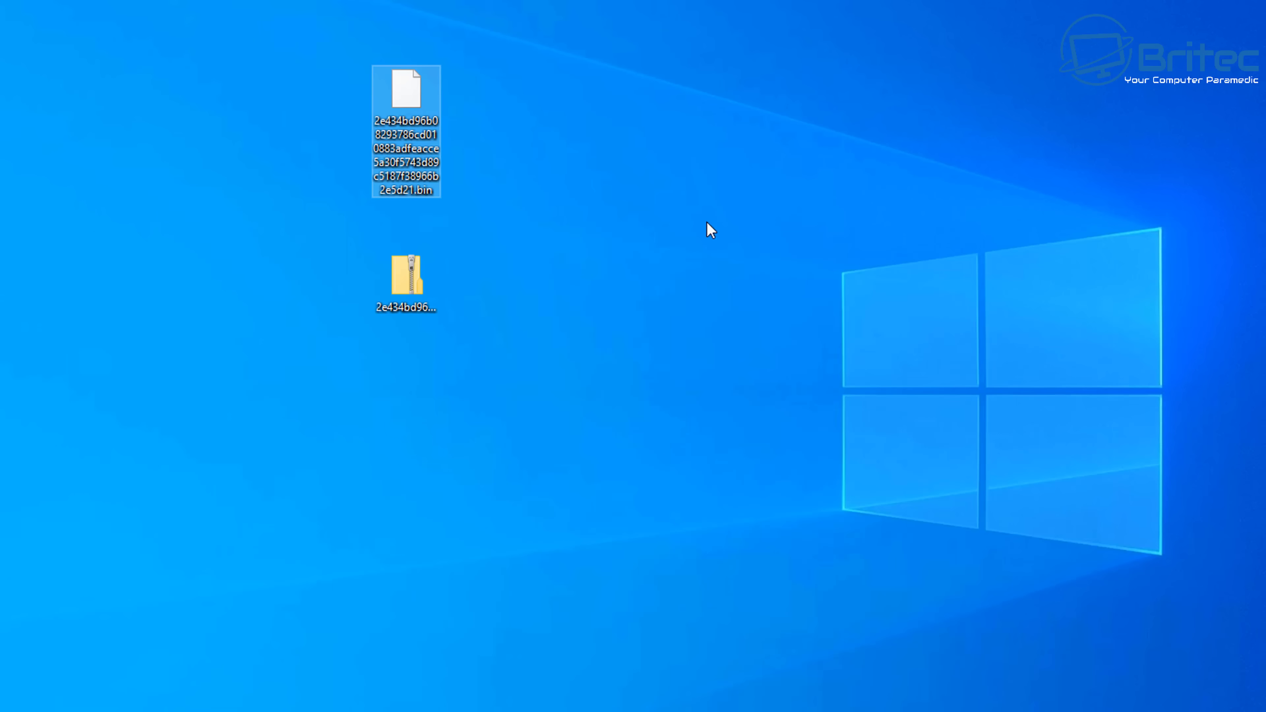
# Change the extracted sample's extension from .bin to .exe and confirm the extension change
pyautogui.rightClick(412, 195)
pyautogui.click(469, 504)
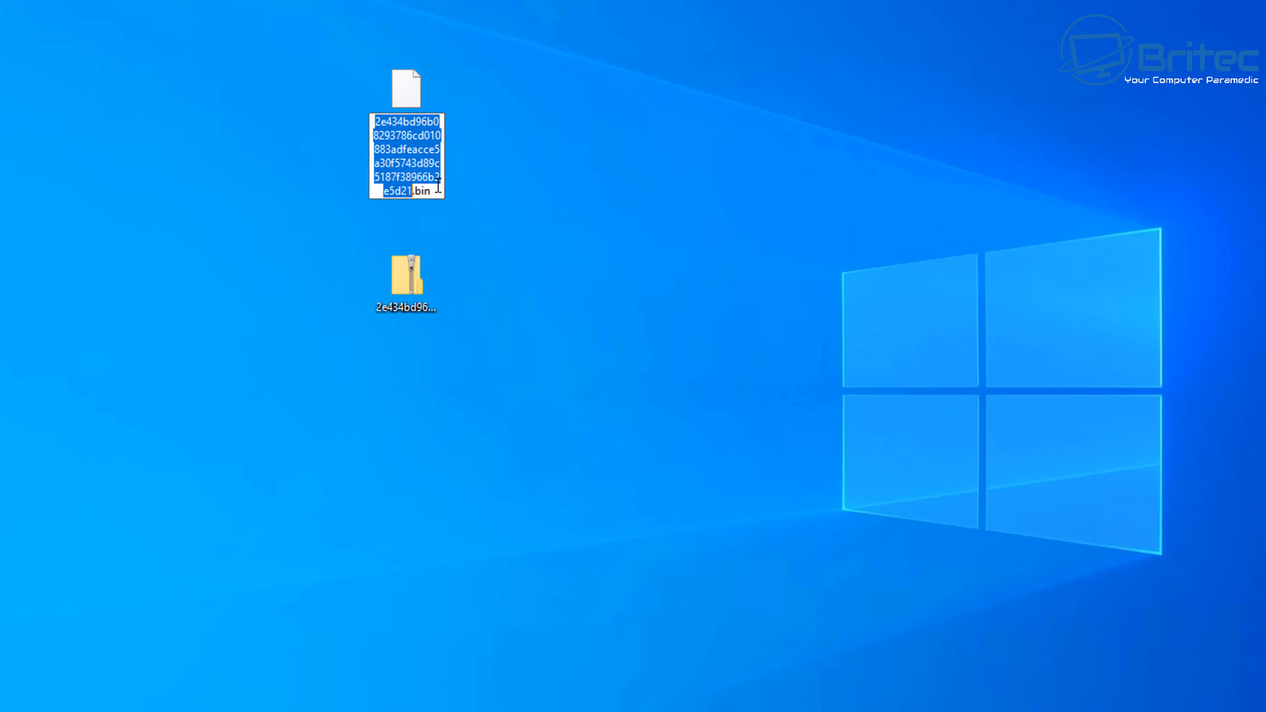
pyautogui.moveTo(431, 190); pyautogui.dragTo(415, 192)
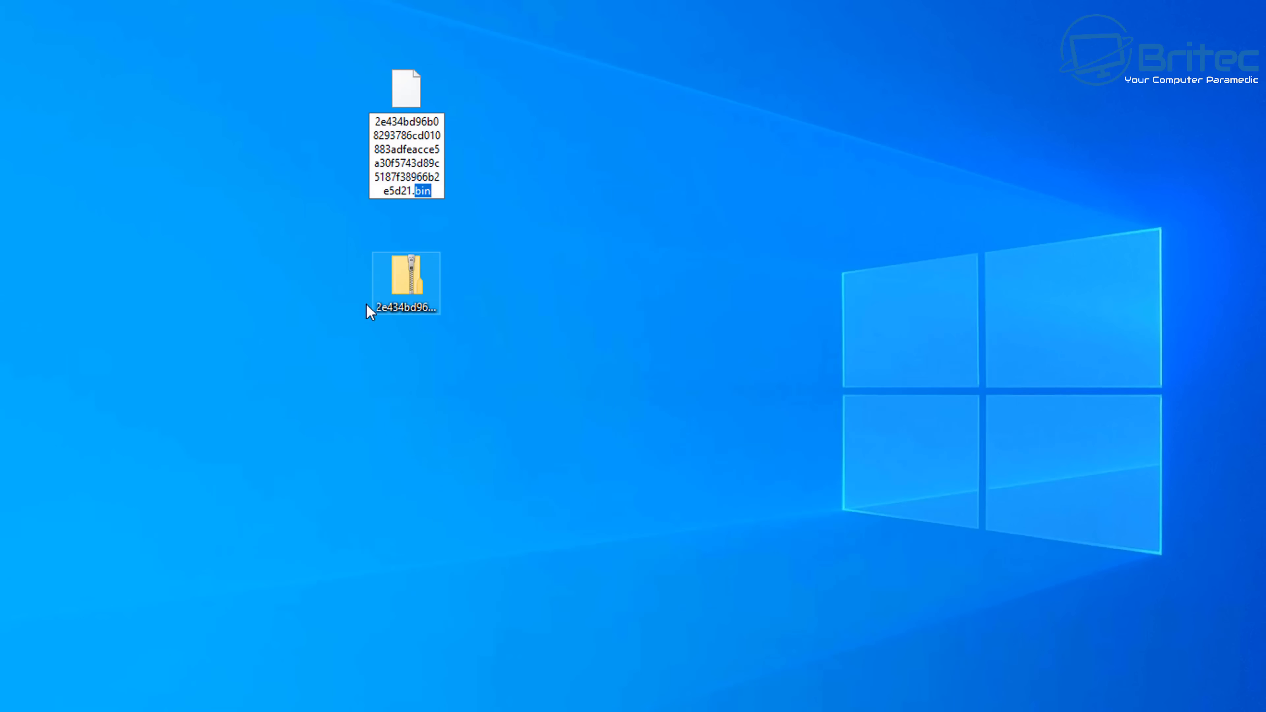
pyautogui.write('exe')
pyautogui.press('Return')
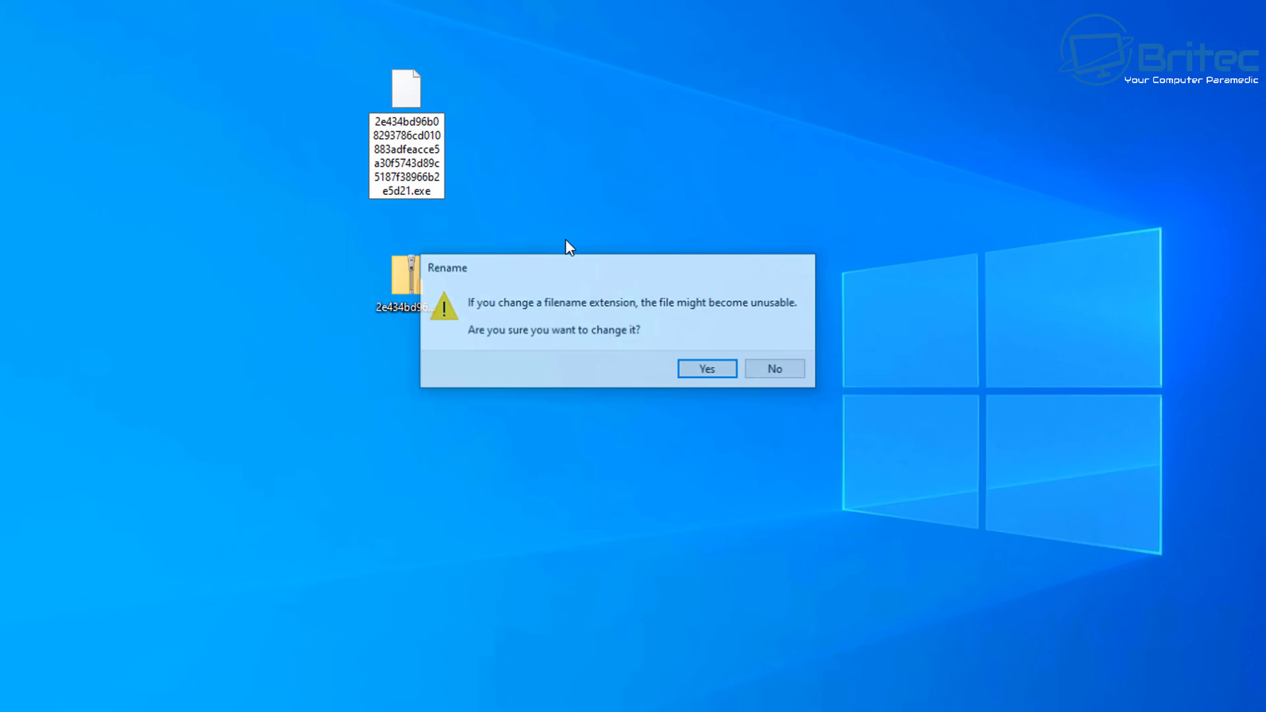
pyautogui.click(698, 370)
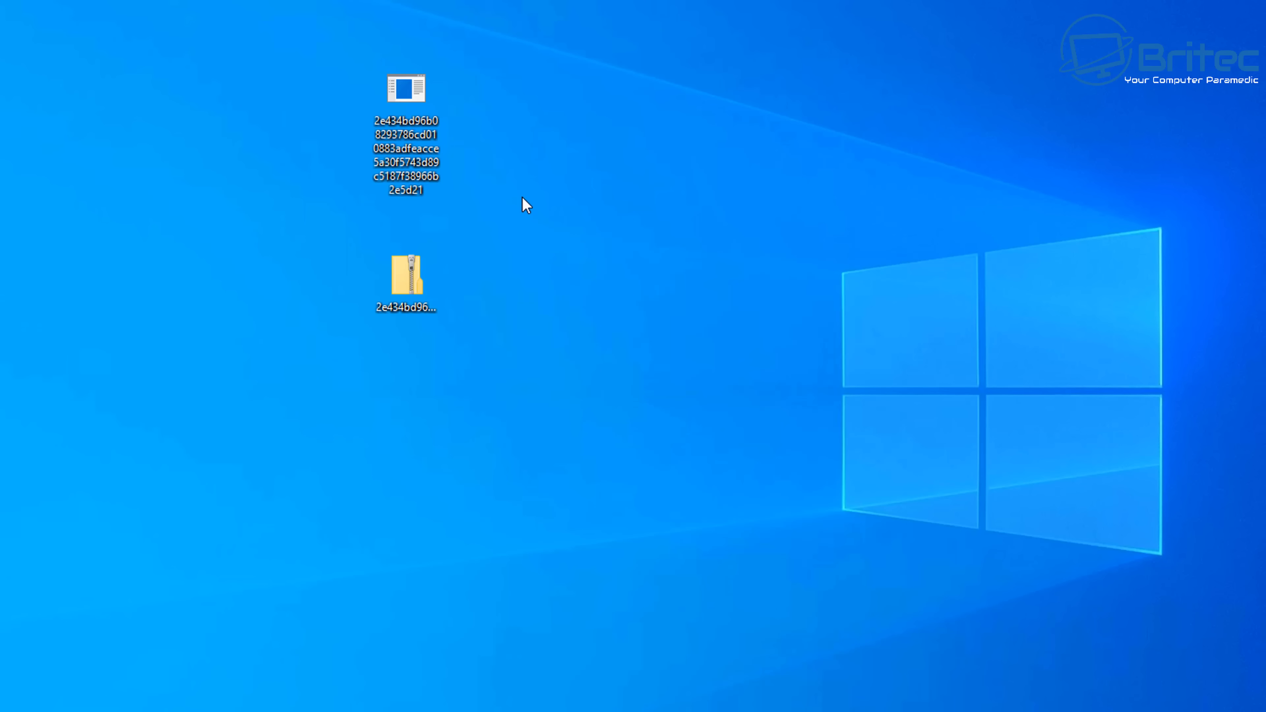
# Try to run the renamed .exe sample from the desktop twice, closing the dialog each time
pyautogui.doubleClick(405, 86)
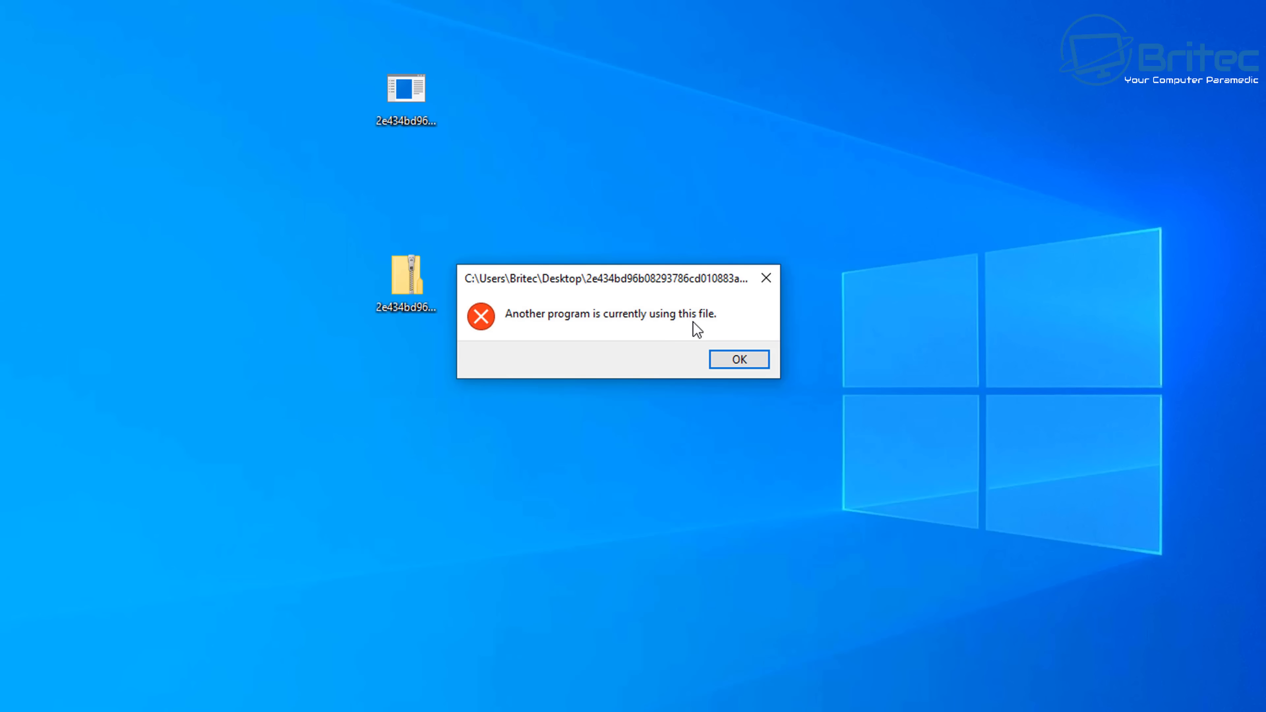
pyautogui.click(740, 360)
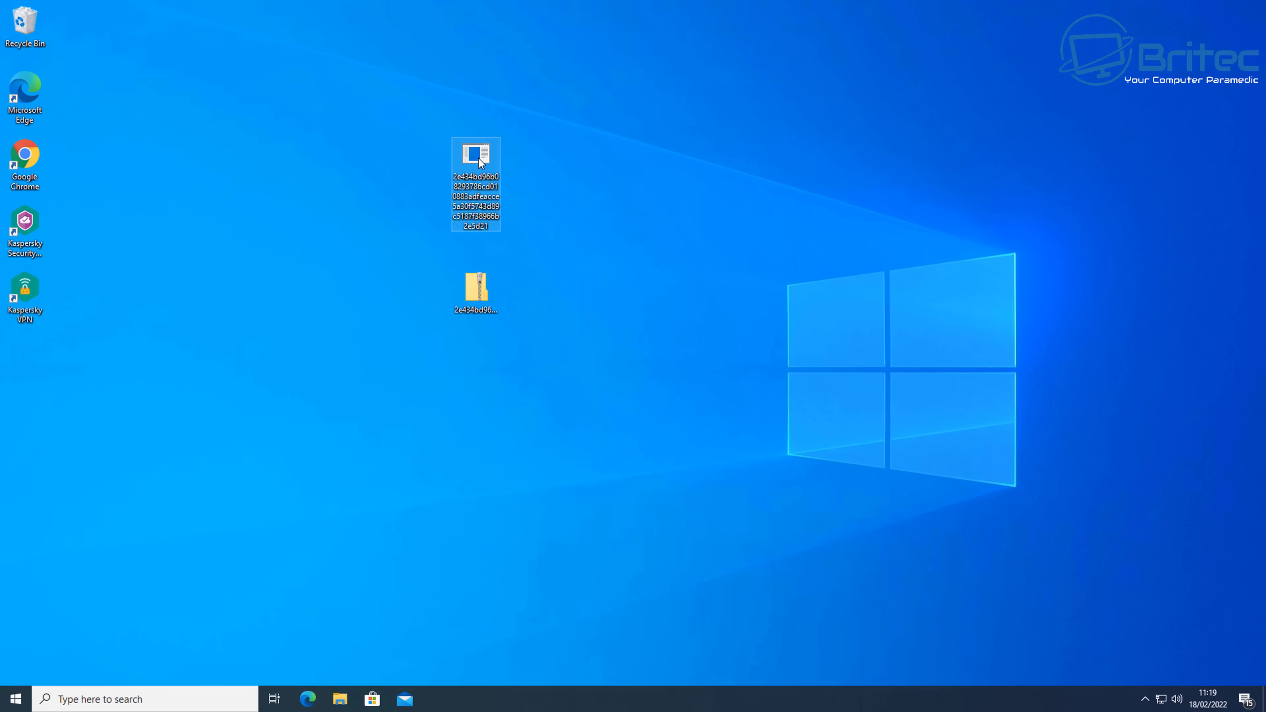
pyautogui.doubleClick(405, 88)
pyautogui.click(713, 347)
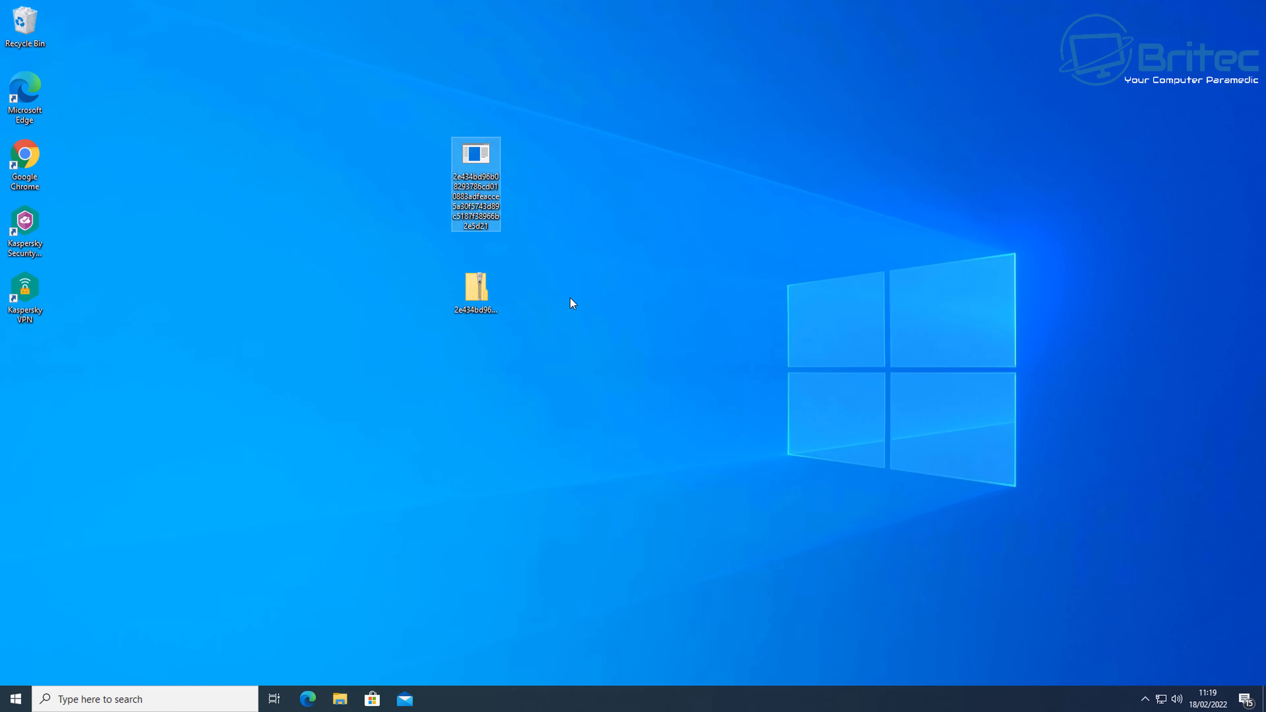
pyautogui.press('F2')
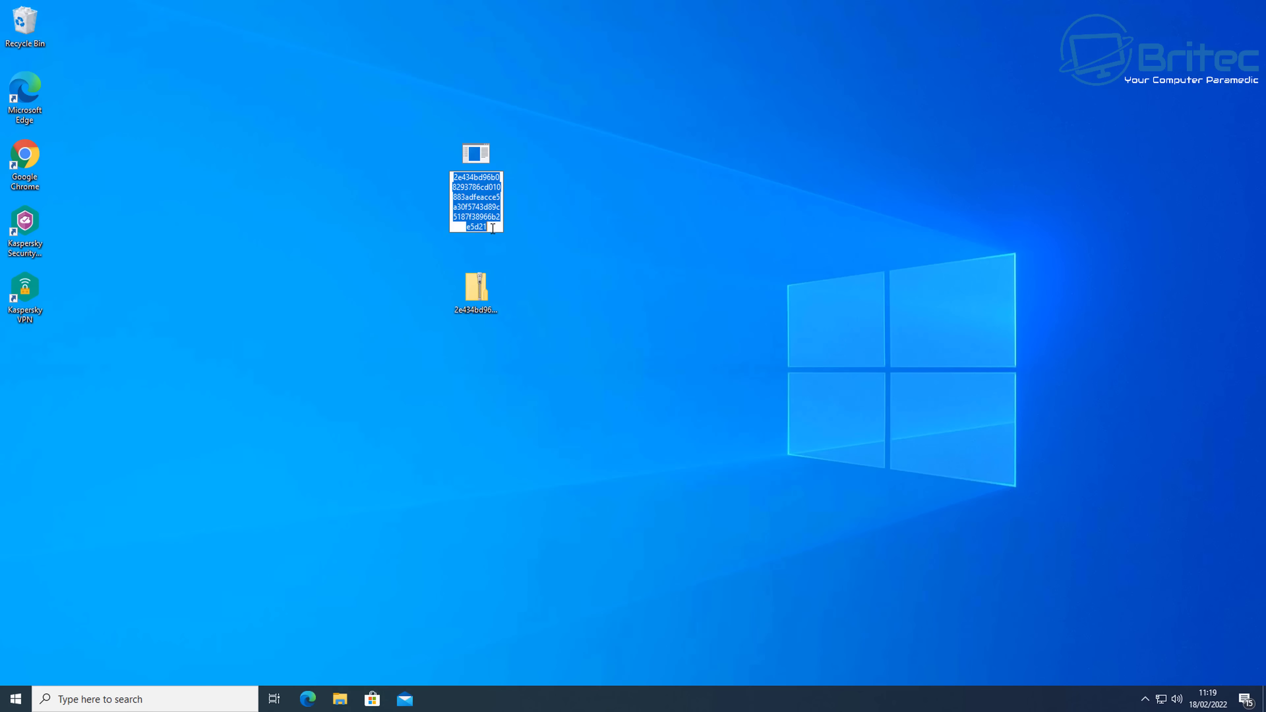
pyautogui.click(493, 227)
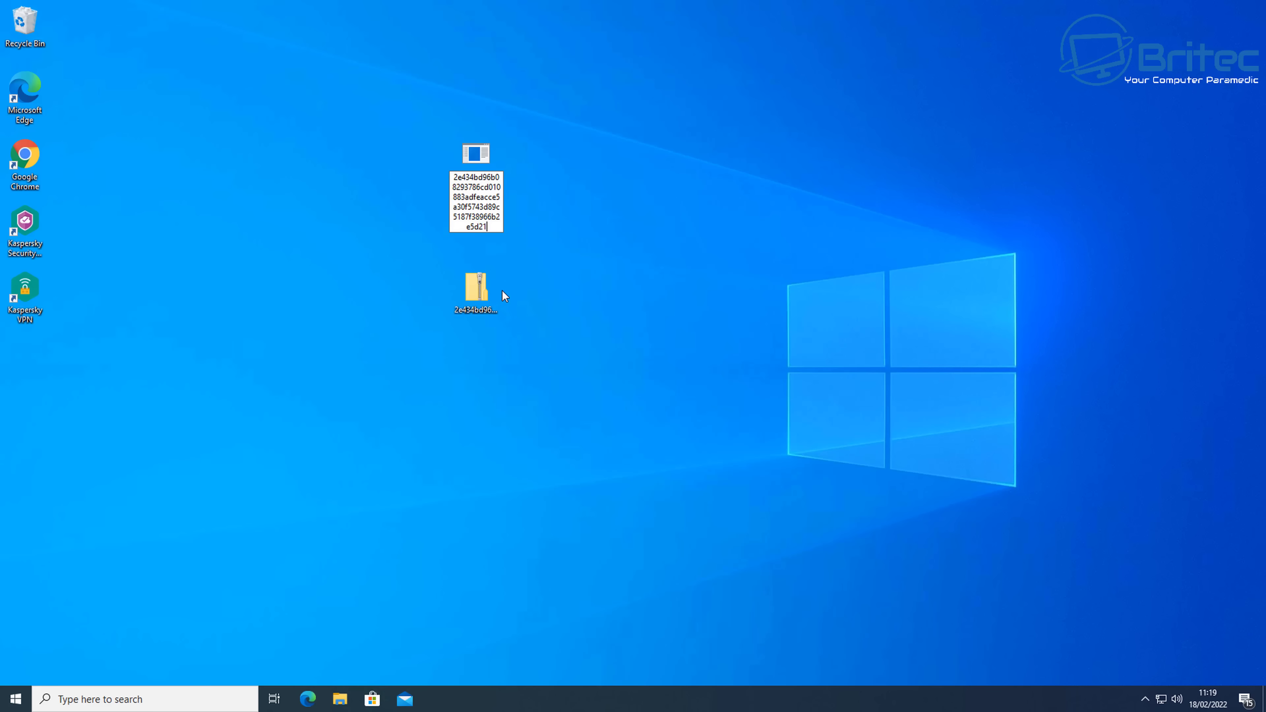
pyautogui.rightClick(475, 158)
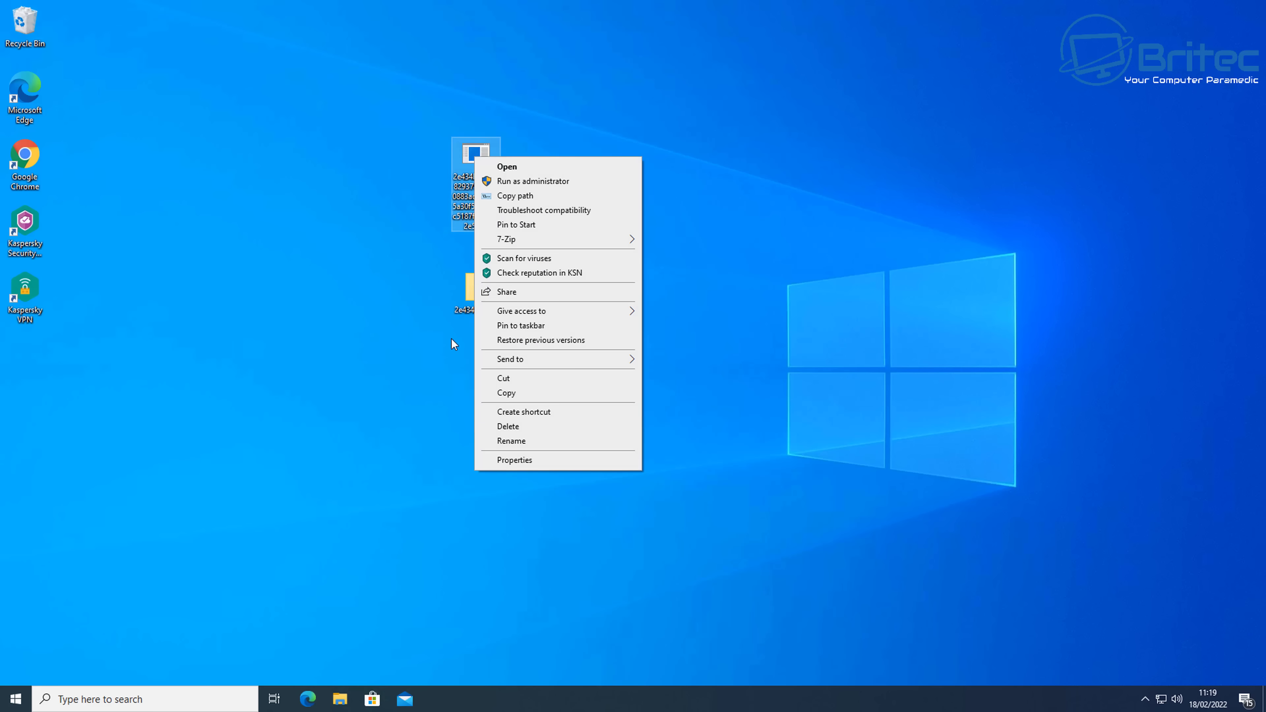
pyautogui.click(480, 300)
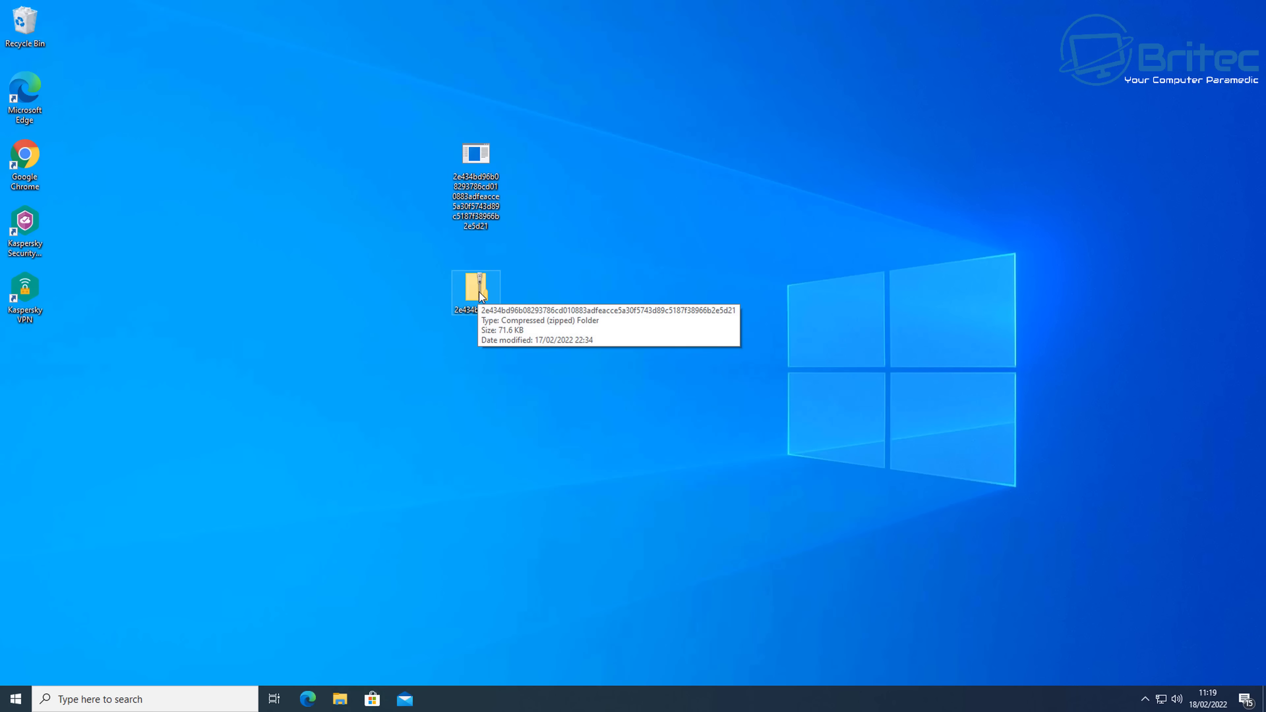
# Extract a second copy of the .bin sample from the ZIP to the desktop, entering the archive password, and close 7-Zip
pyautogui.rightClick(478, 292)
pyautogui.moveTo(540, 439)
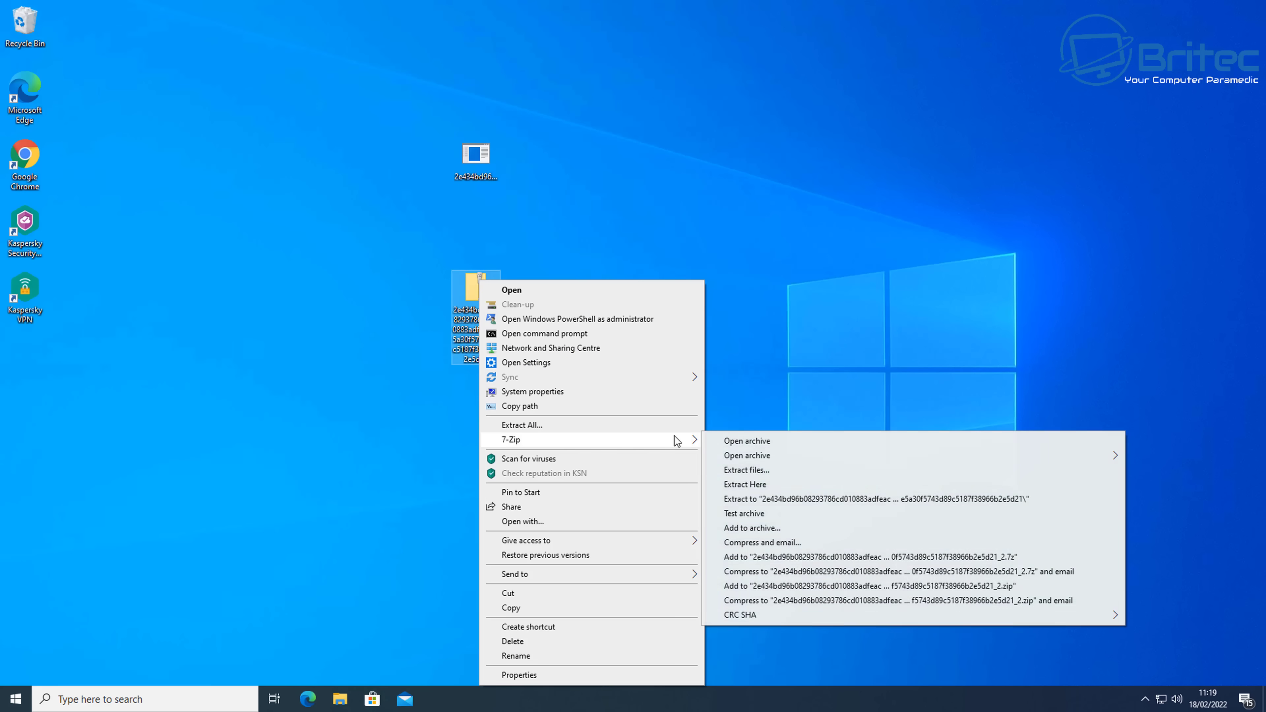
pyautogui.click(753, 437)
pyautogui.moveTo(307, 358); pyautogui.dragTo(647, 219)
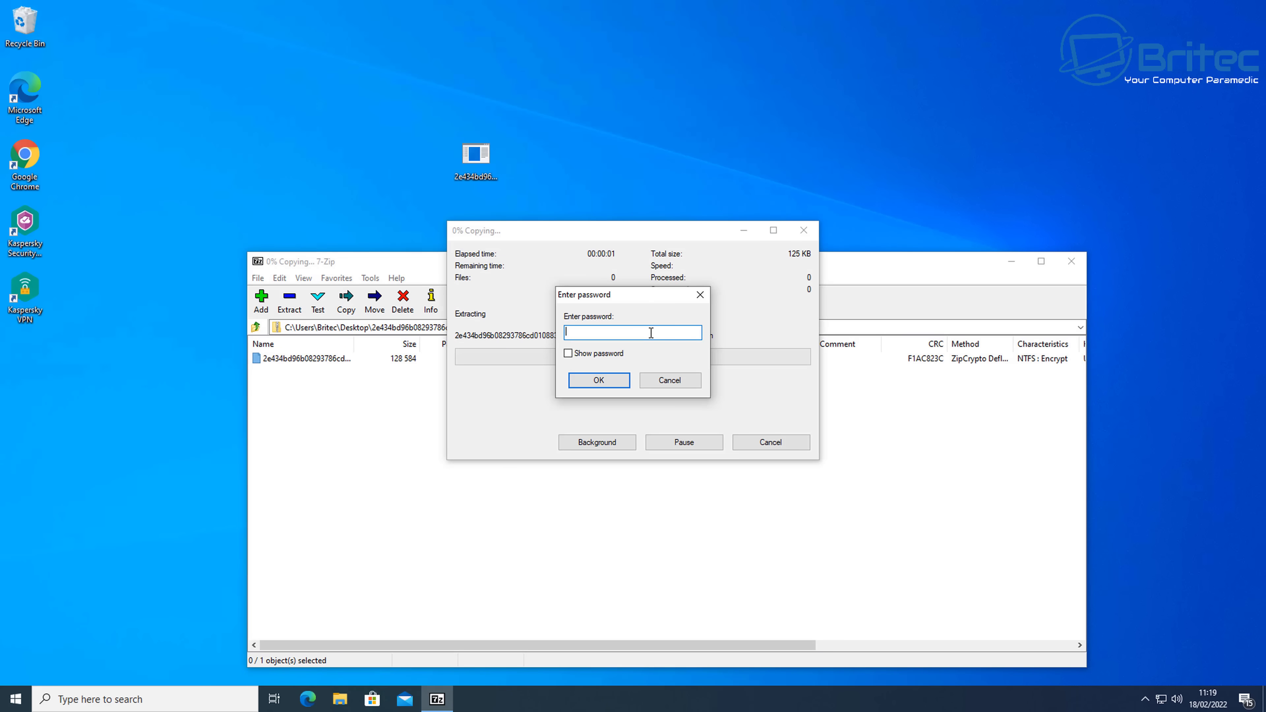
pyautogui.write('infected')
pyautogui.press('Return')
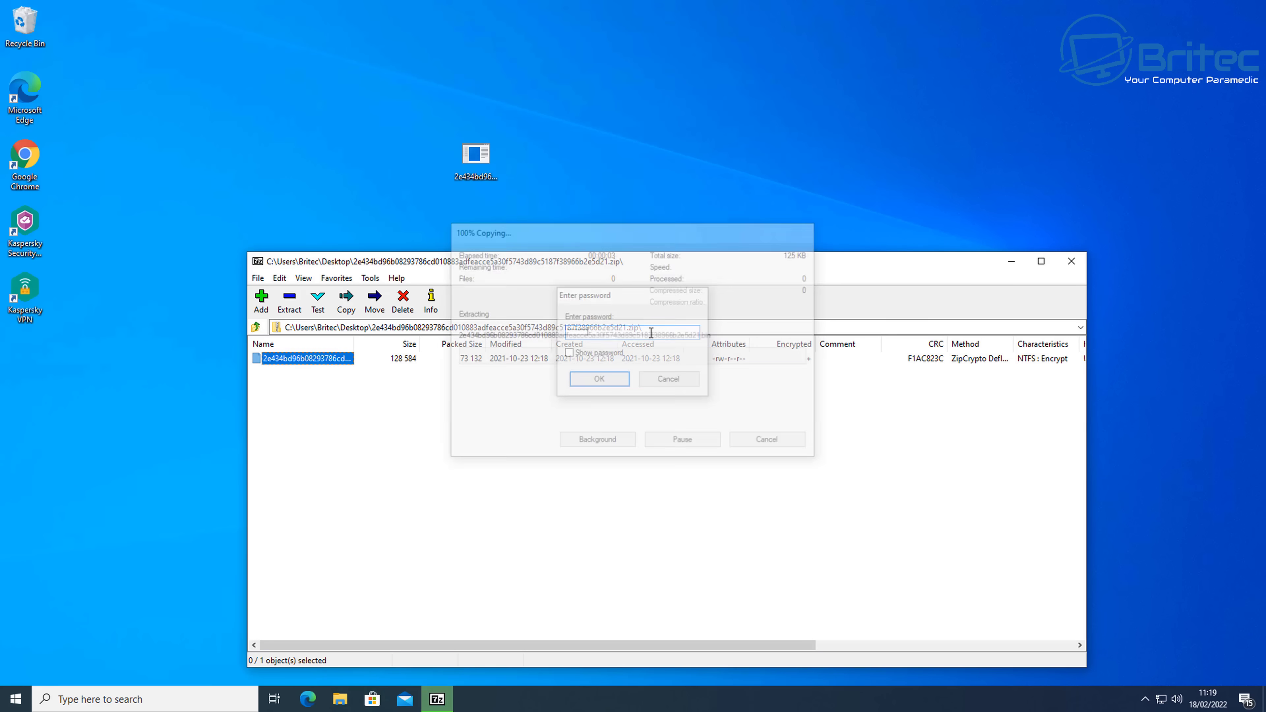
pyautogui.click(1071, 260)
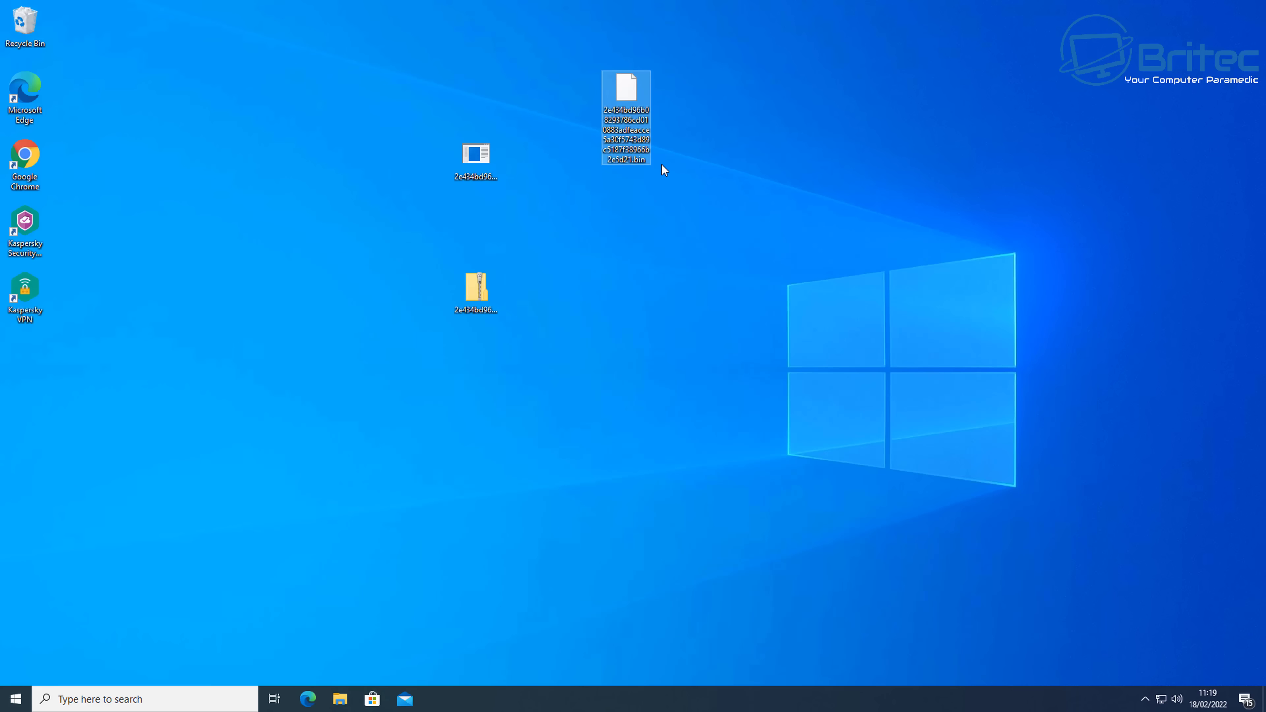
# Try to rename the second extracted .bin sample to e.exe, and cancel the retry
pyautogui.rightClick(641, 158)
pyautogui.press('m')
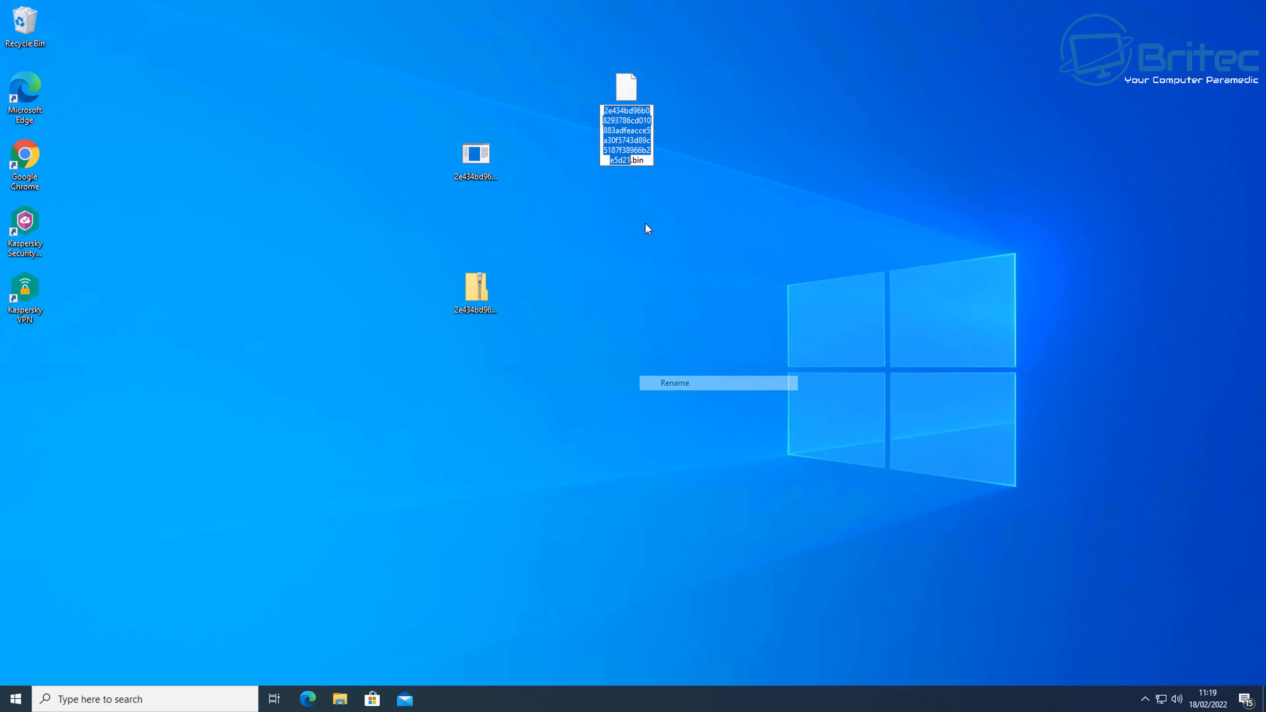
pyautogui.press('End')
pyautogui.hotkey('shift', 'Left')
pyautogui.hotkey('shift', 'Left')
pyautogui.hotkey('shift', 'Left')
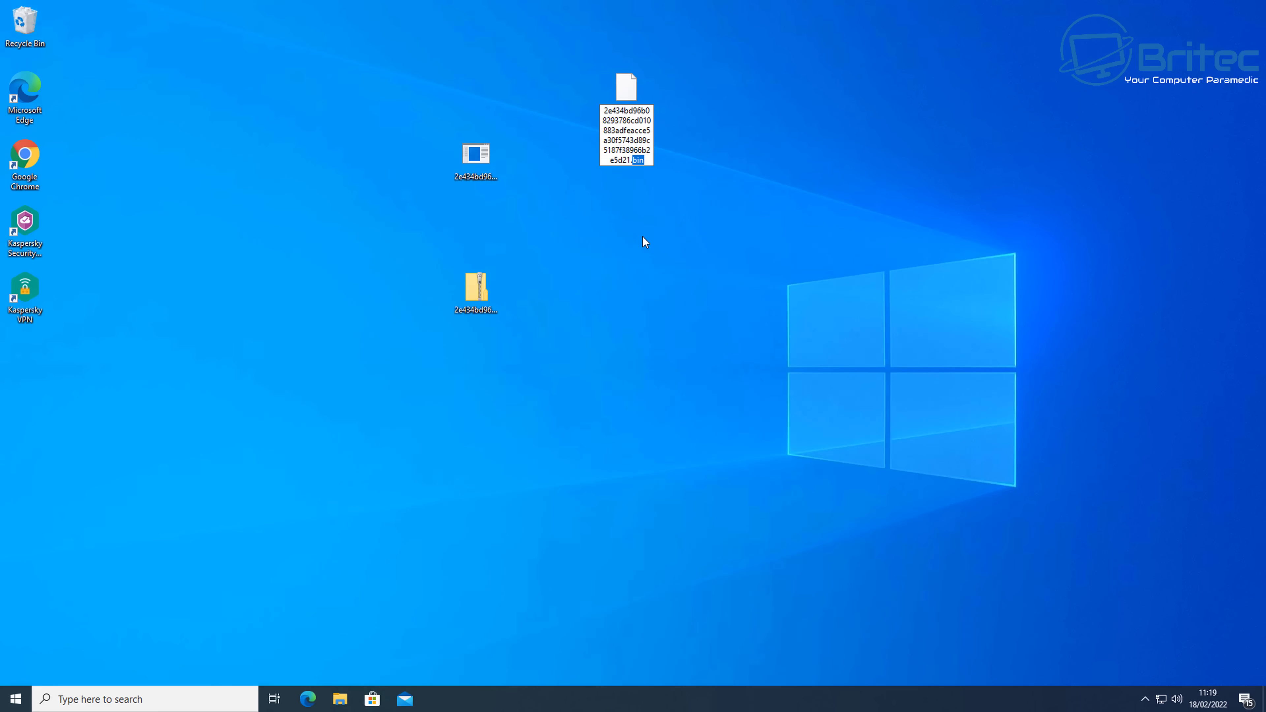
pyautogui.write('exe')
pyautogui.press('Return')
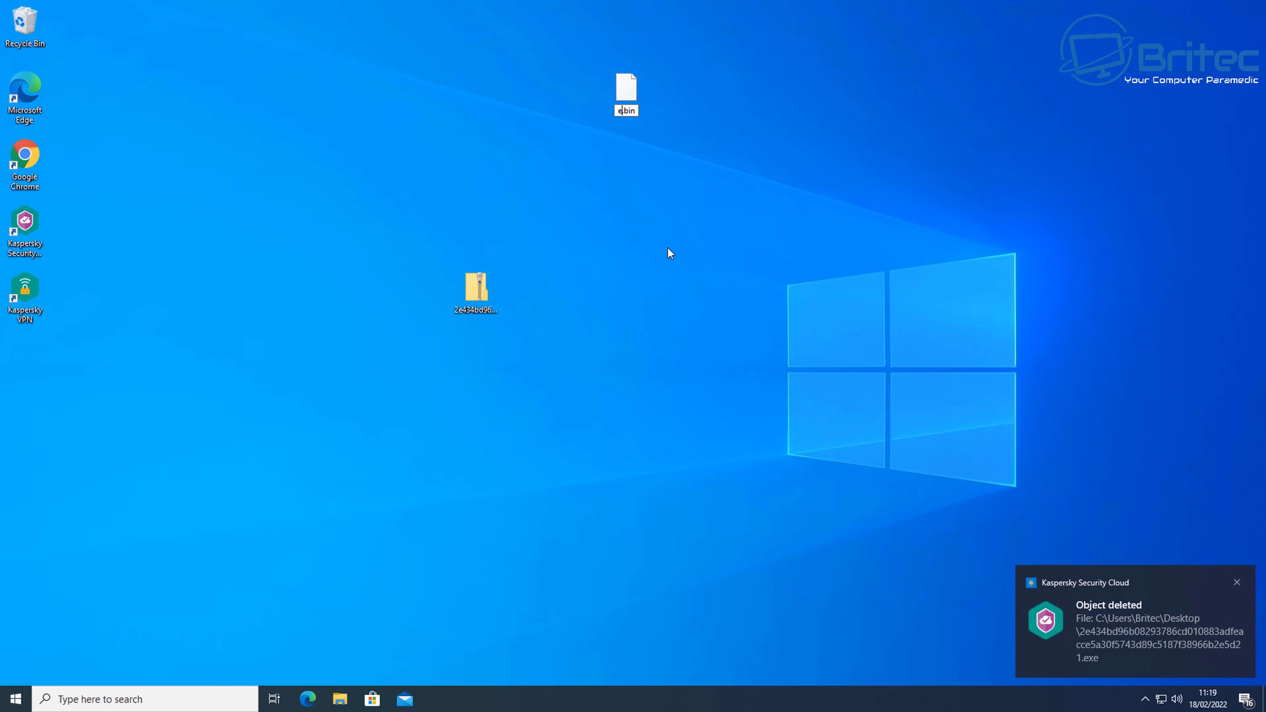
pyautogui.moveTo(637, 111); pyautogui.dragTo(623, 113)
pyautogui.write('.exe')
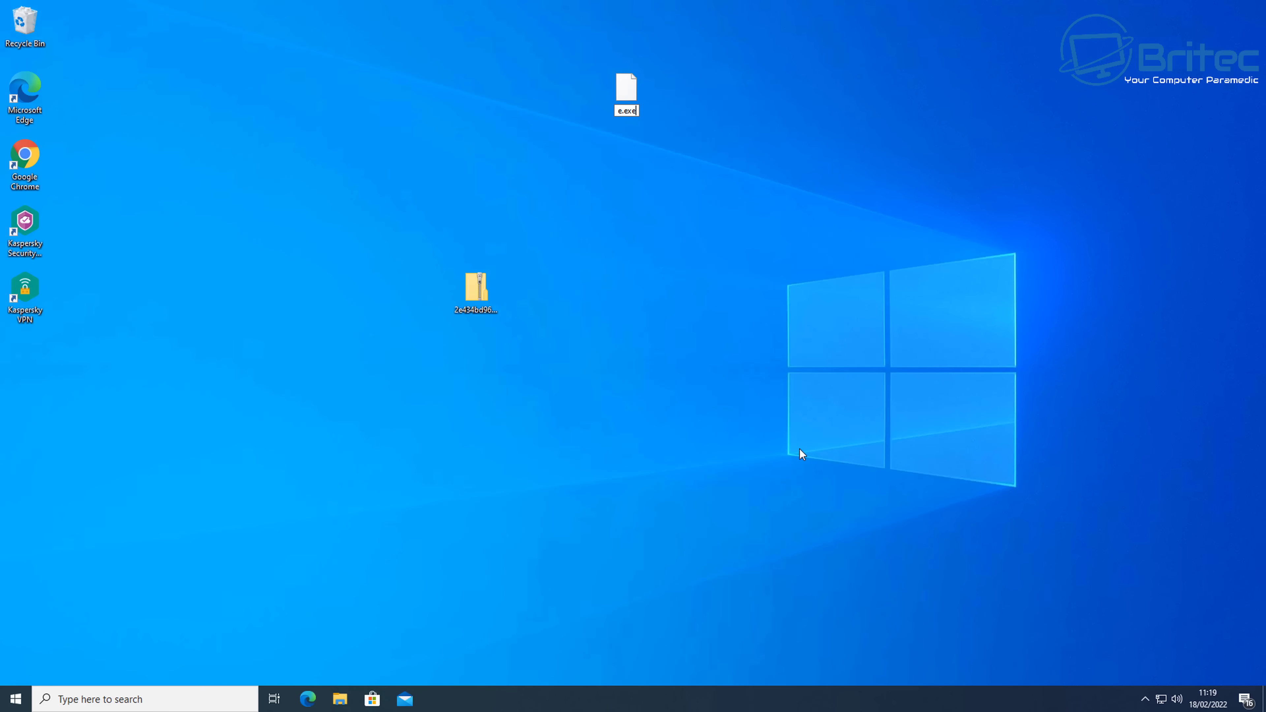
pyautogui.press('Return')
pyautogui.click(681, 356)
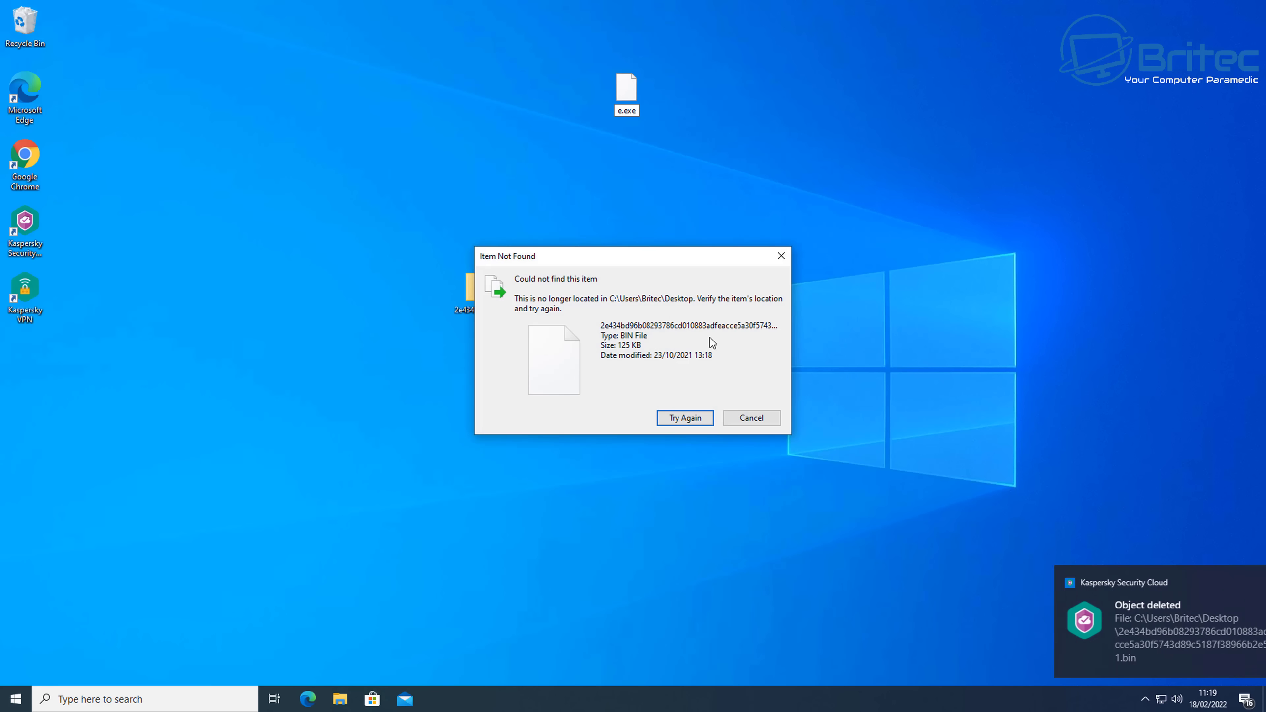
pyautogui.click(750, 418)
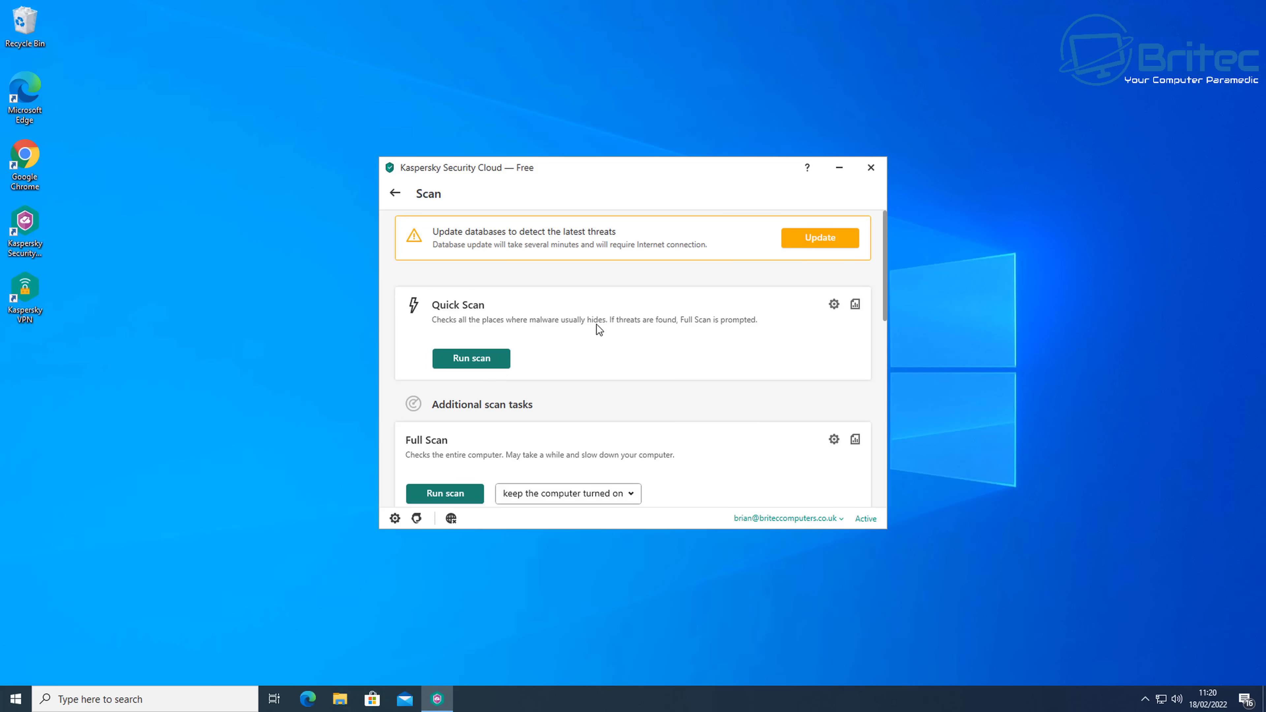
# Start the database update from the Scan page of Kaspersky Security Cloud
pyautogui.click(796, 249)
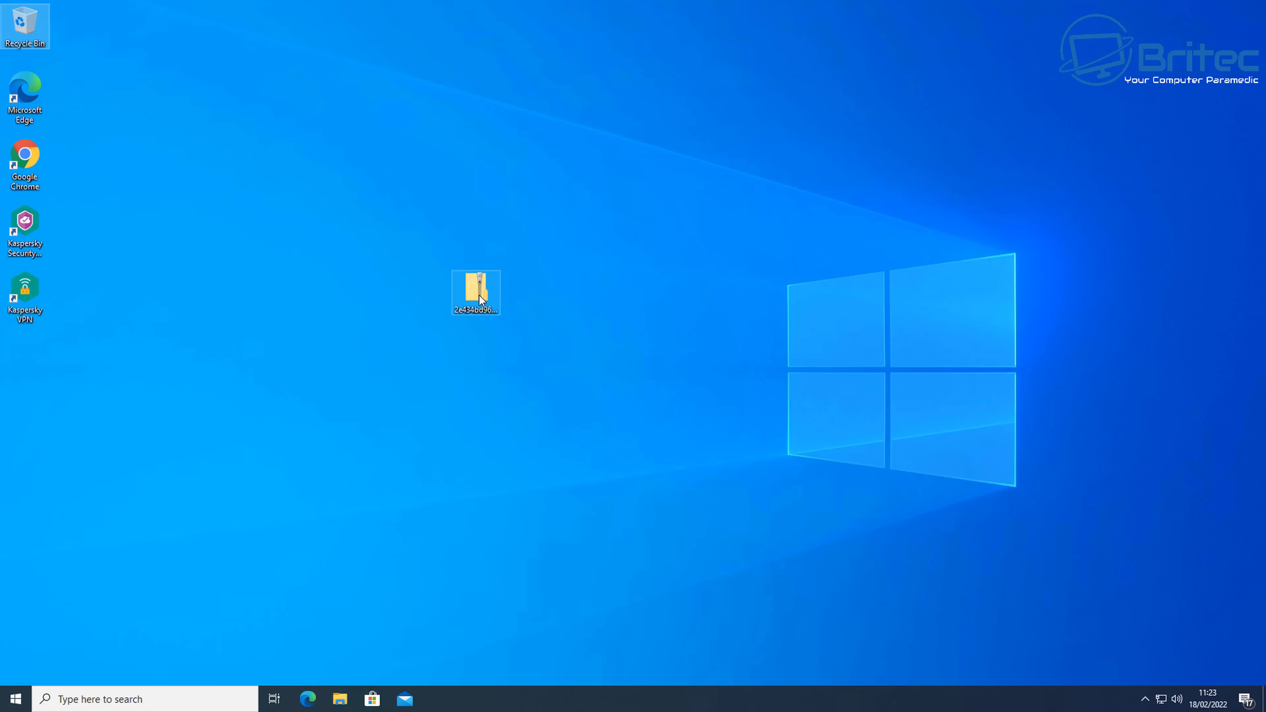
# Delete the sample ZIP from the desktop and empty the Recycle Bin, confirming permanent deletion
pyautogui.click(476, 290)
pyautogui.rightClick(475, 287)
pyautogui.click(528, 642)
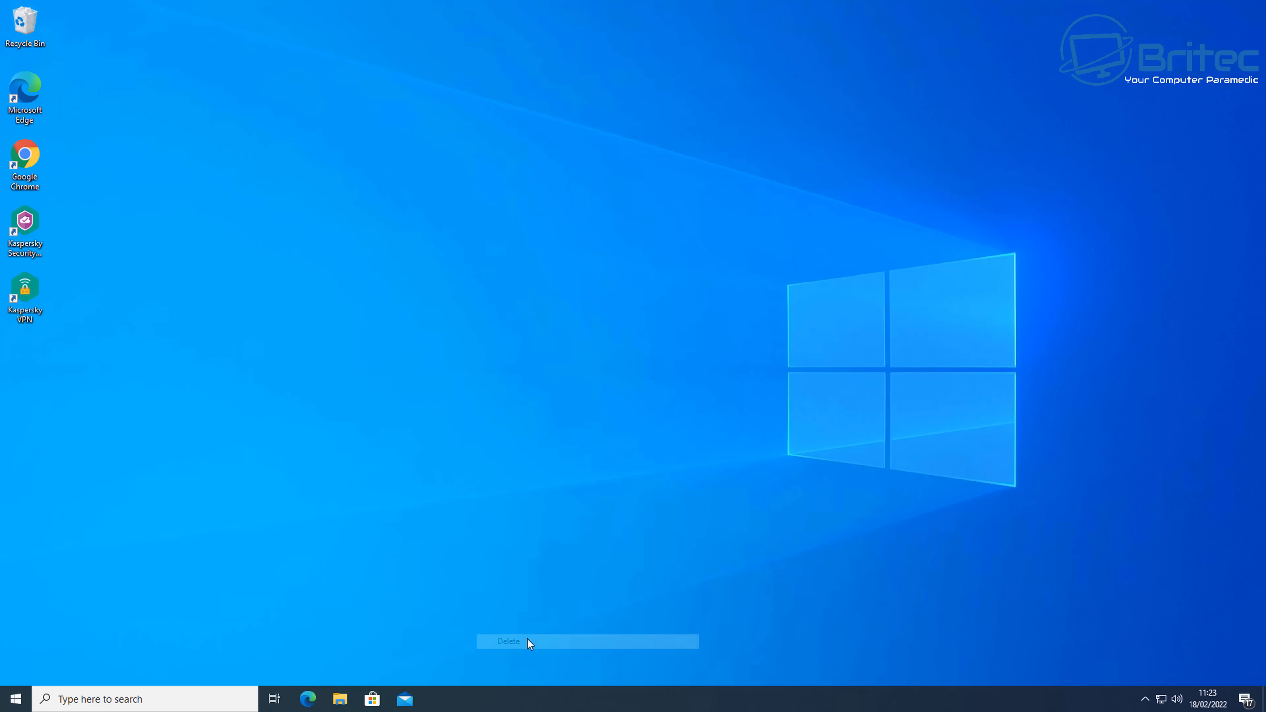
pyautogui.rightClick(22, 20)
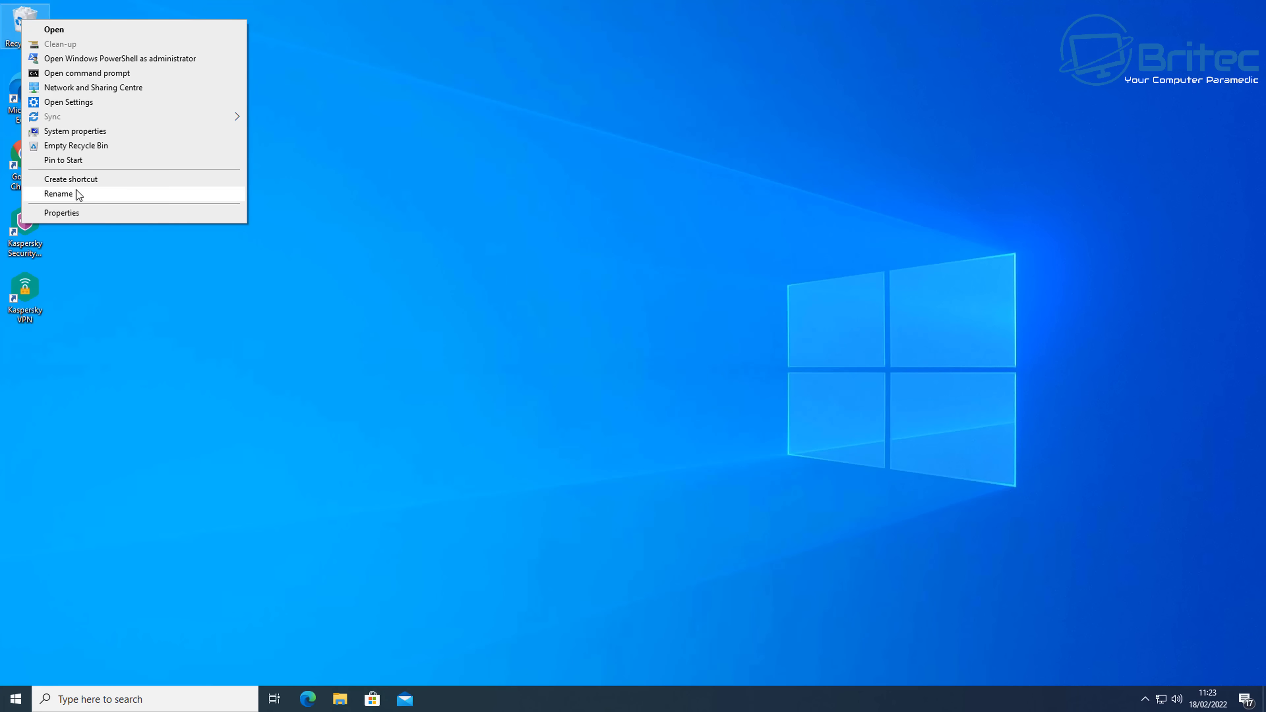
pyautogui.click(77, 142)
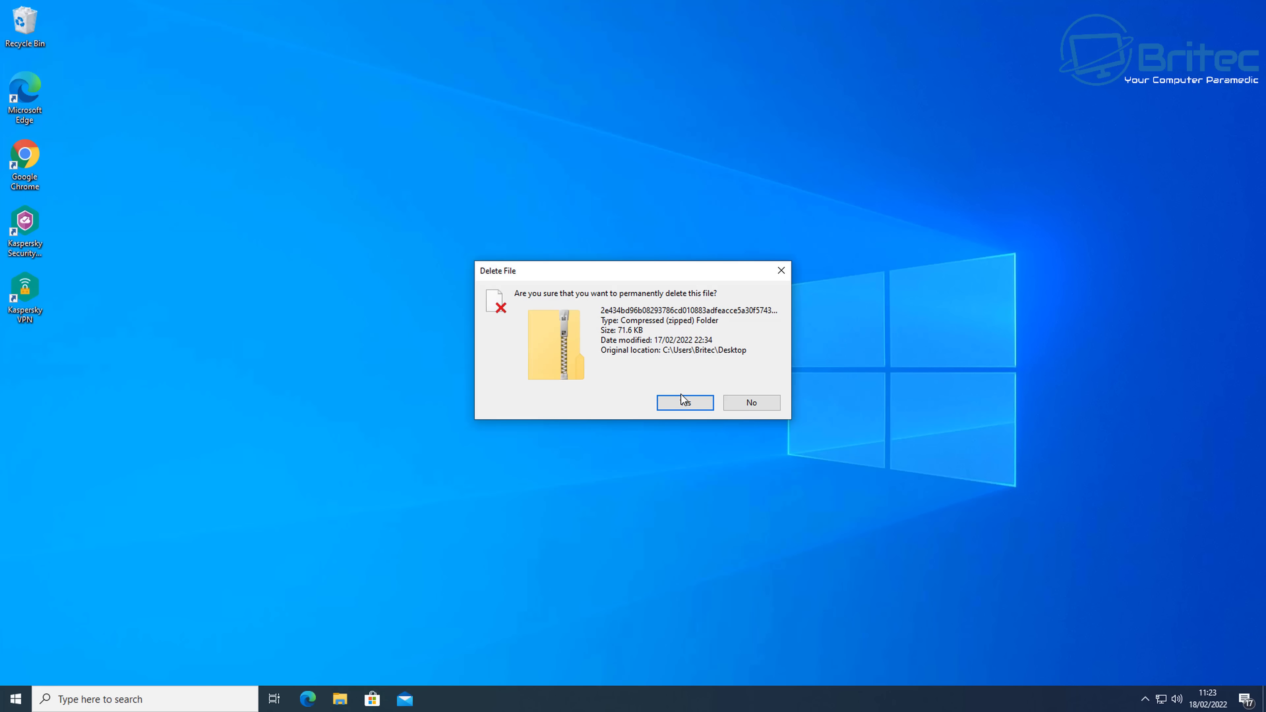
pyautogui.click(683, 402)
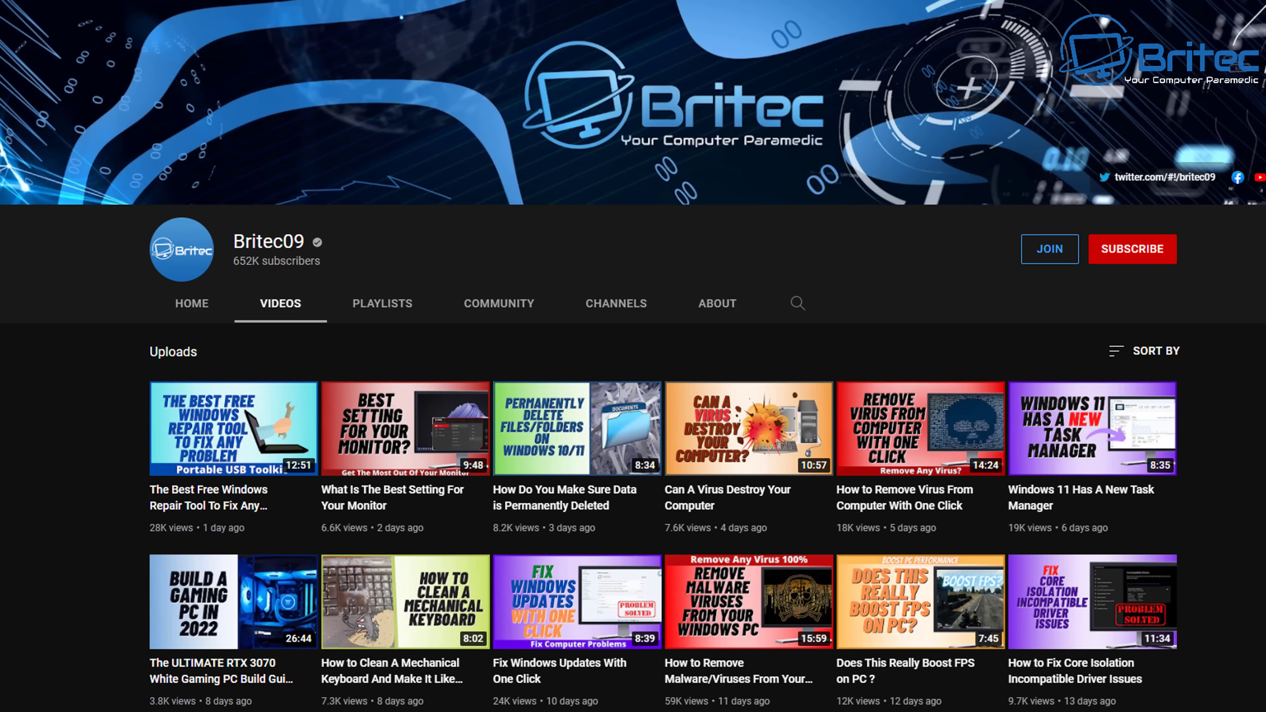
# Subscribe to the Britec09 YouTube channel with notifications set to All, and open its channel membership offer
pyautogui.scroll(-3, 633, 356)
pyautogui.scroll(-3, 633, 356)
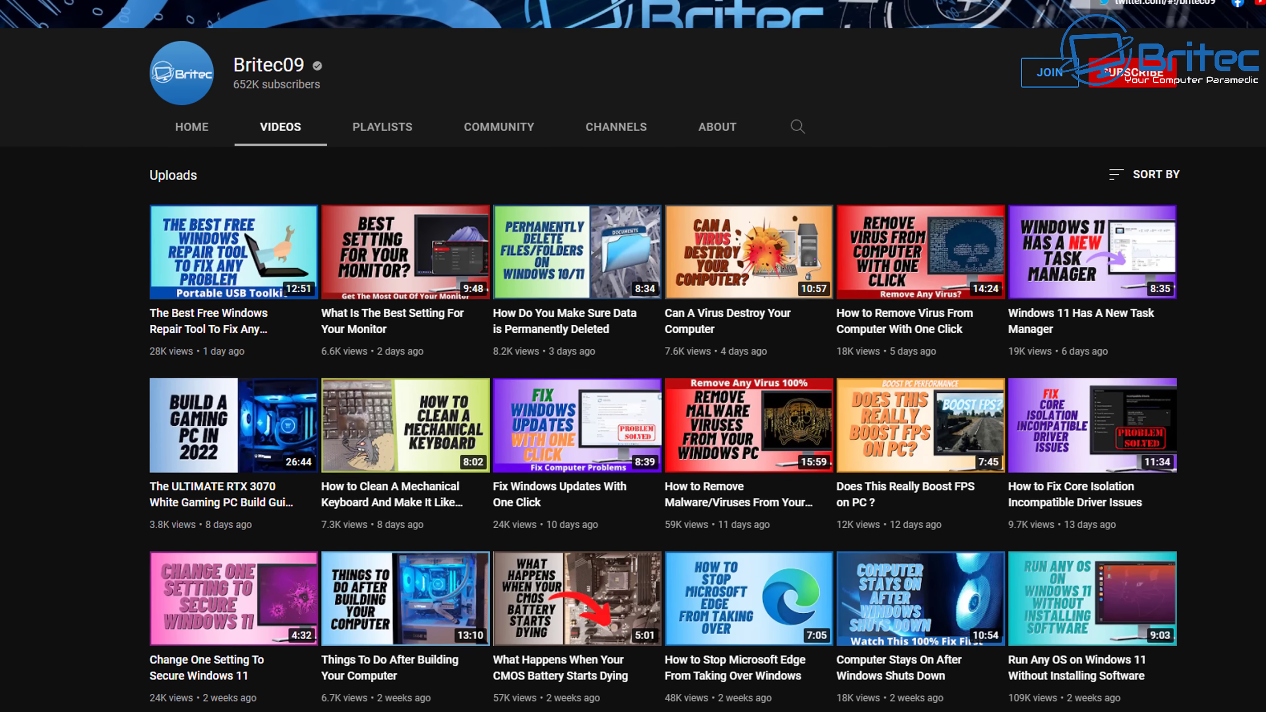
pyautogui.scroll(-1, 633, 356)
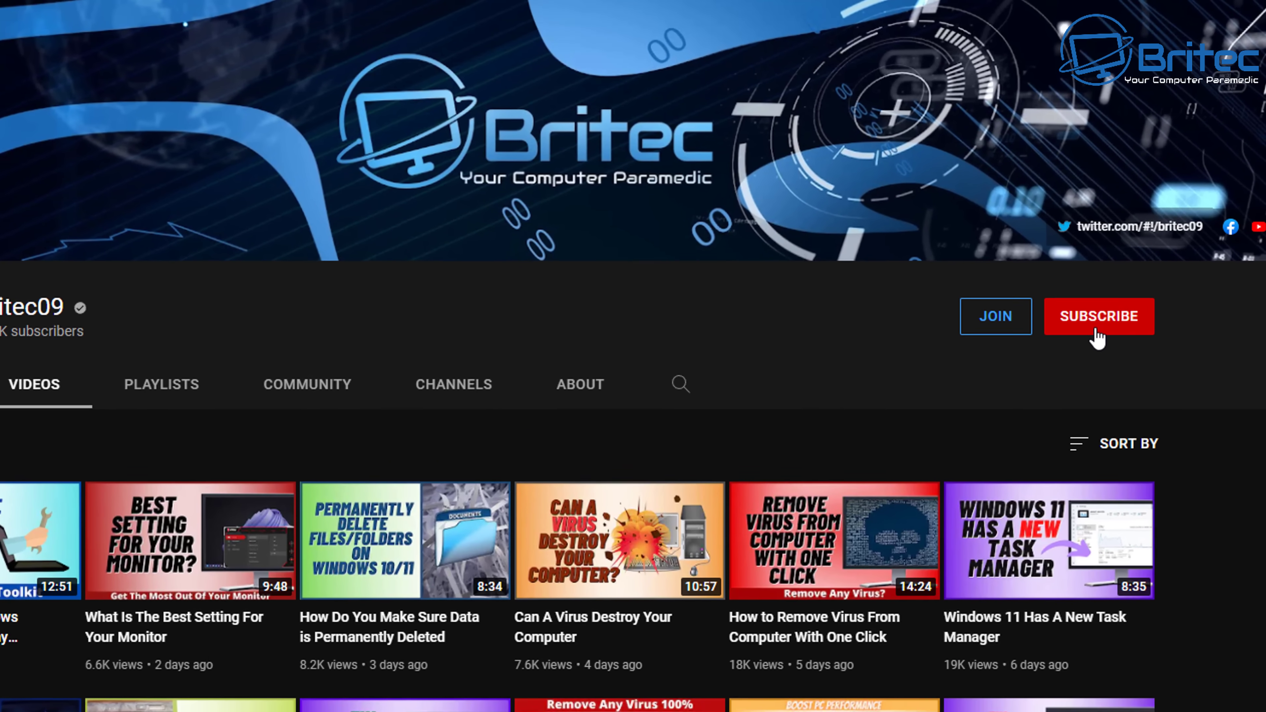
pyautogui.click(1096, 324)
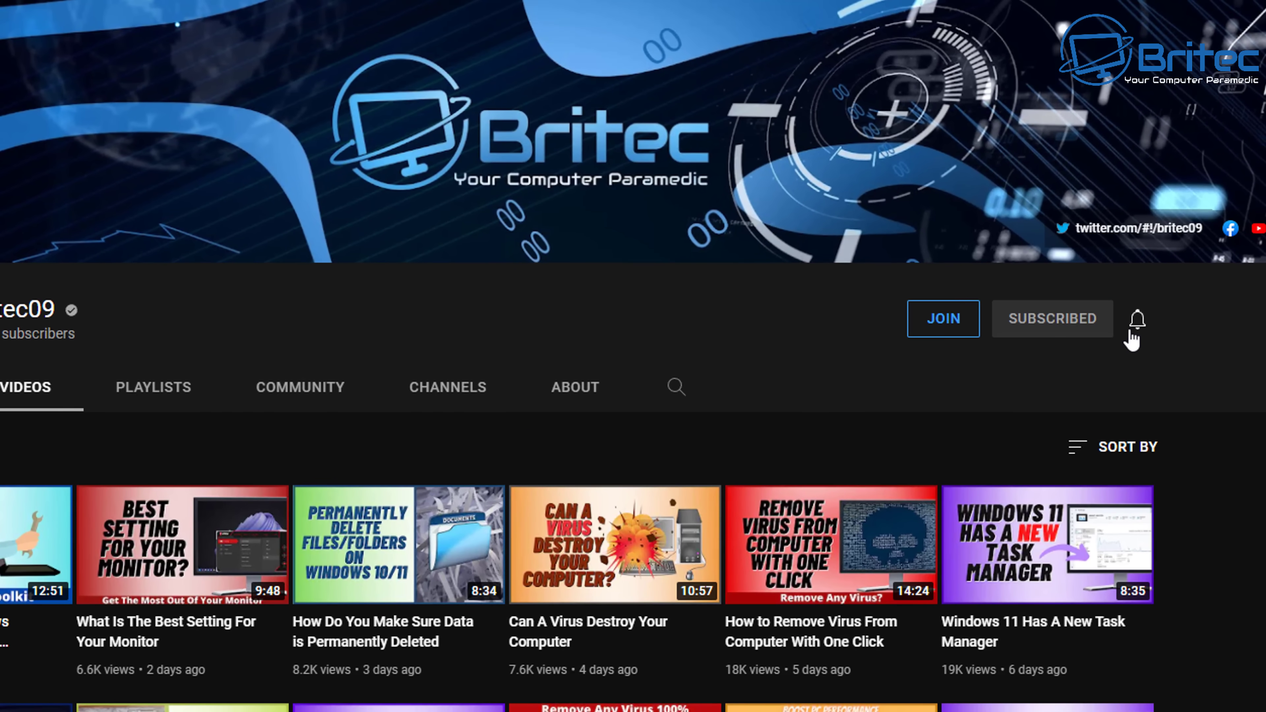
pyautogui.click(1140, 333)
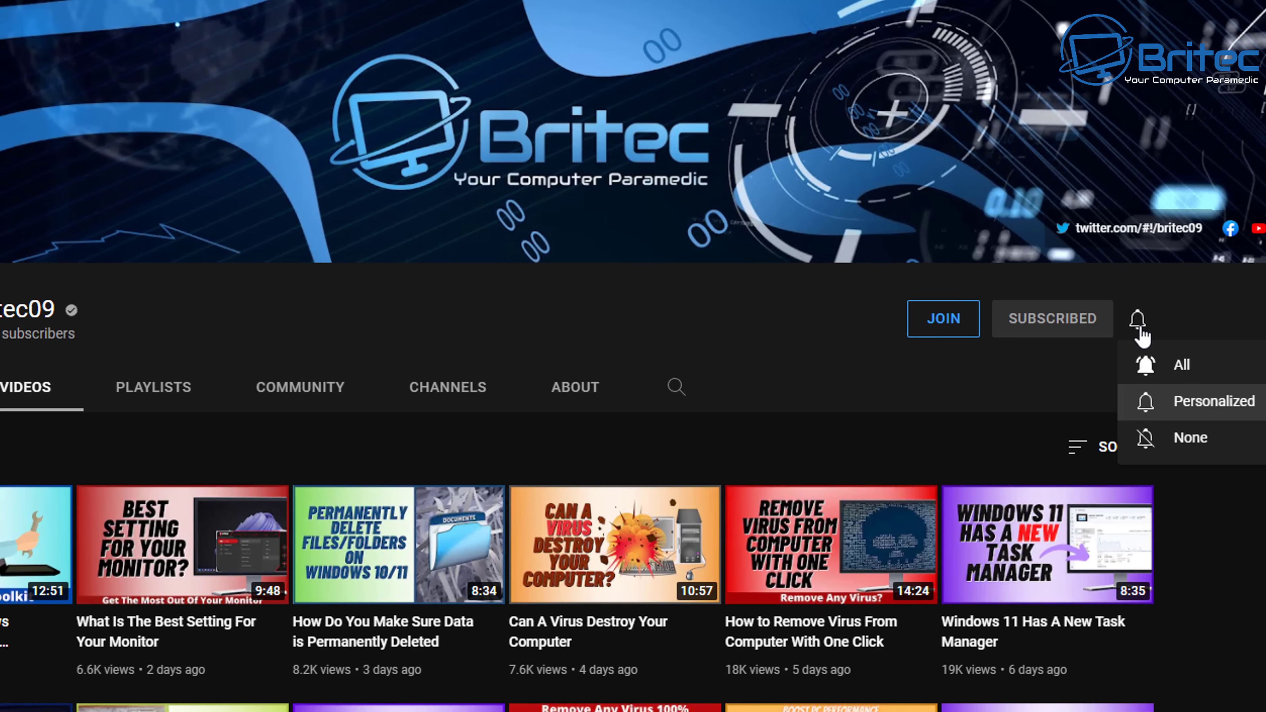
pyautogui.click(1172, 375)
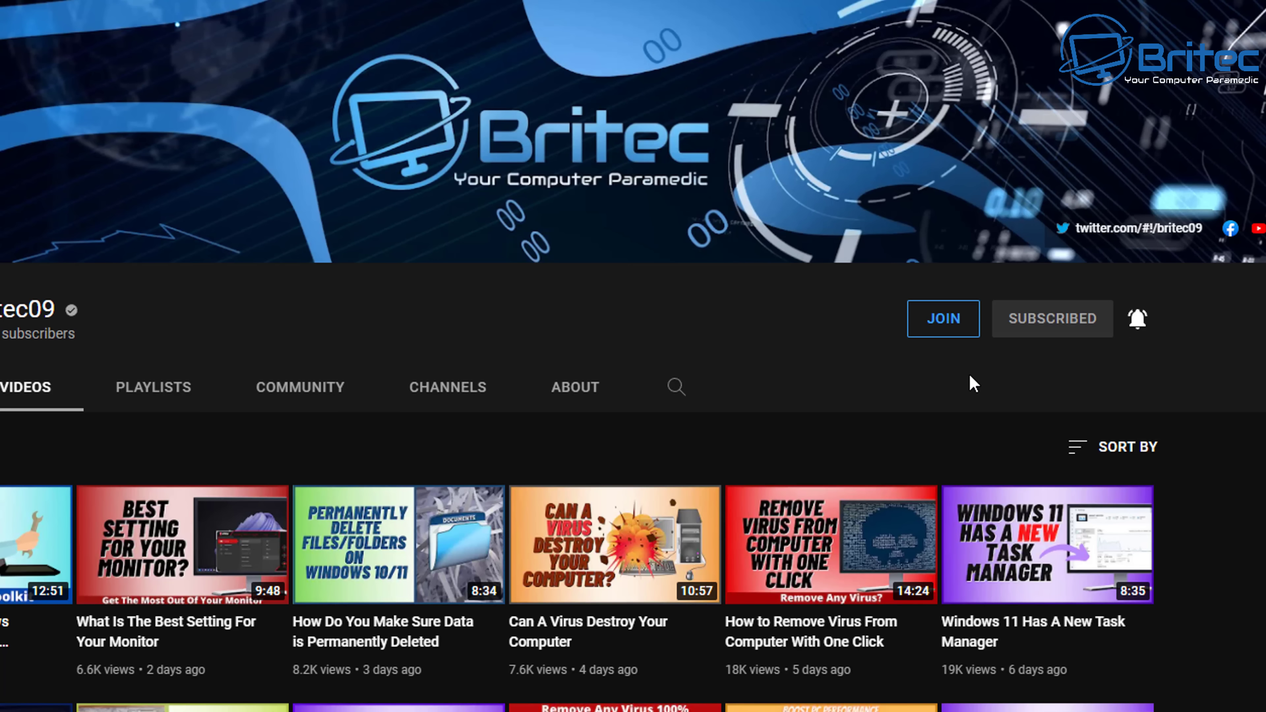
pyautogui.click(945, 339)
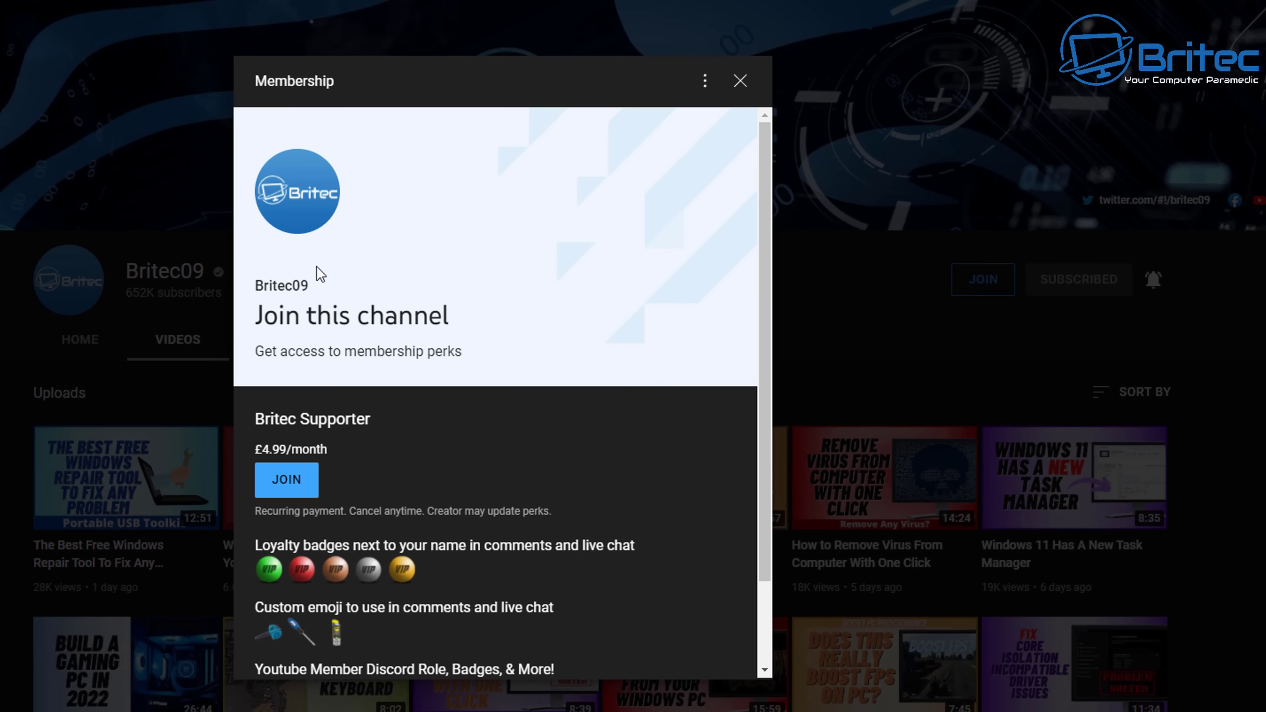